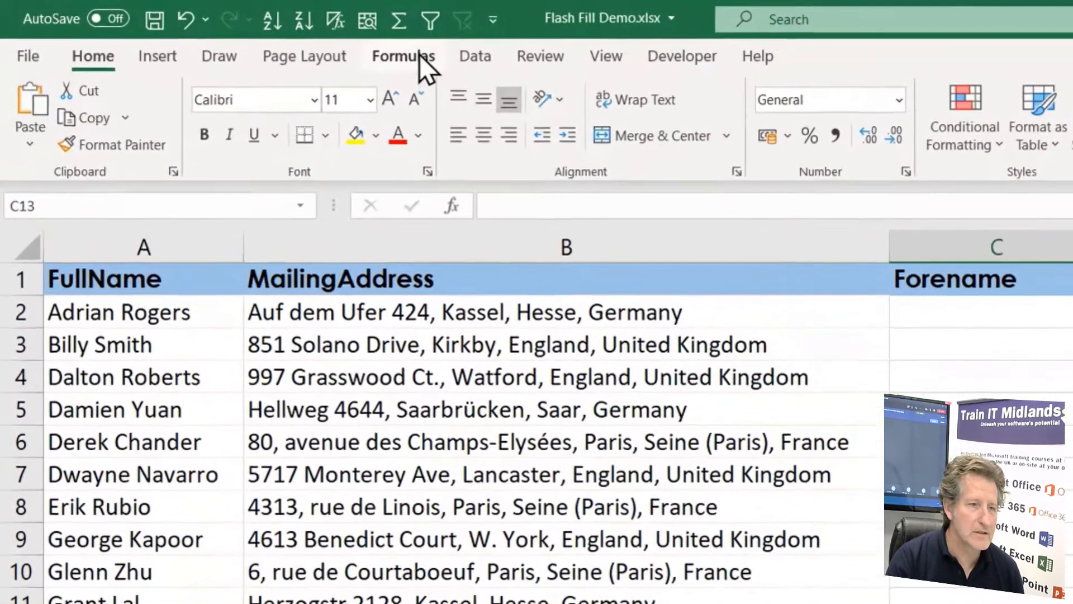
Browse the Financial and Text functions in the function library to see what is available for splitting text
click(262, 35)
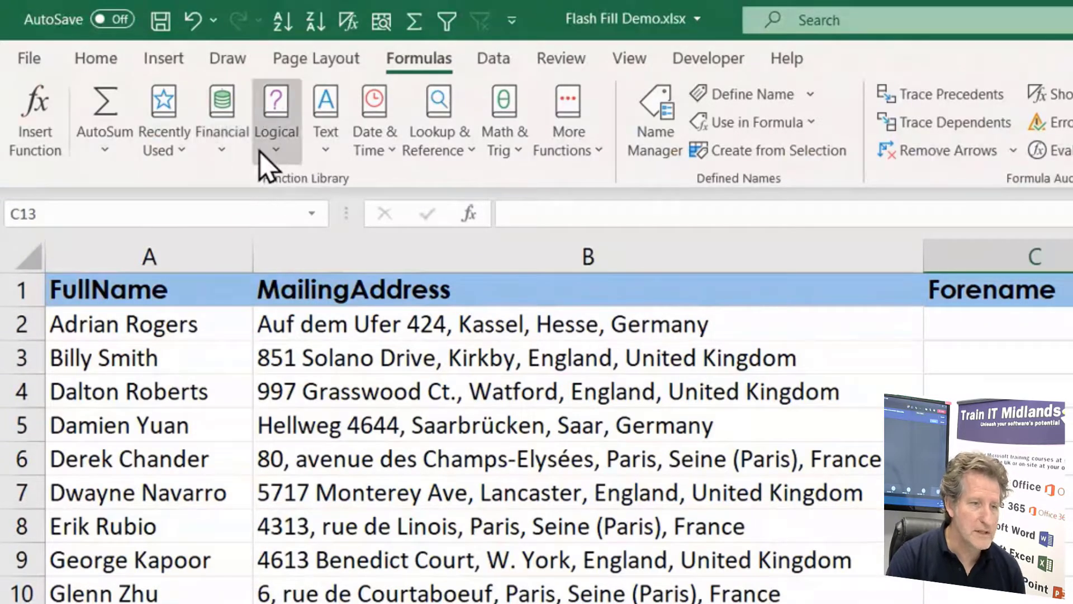
click(231, 149)
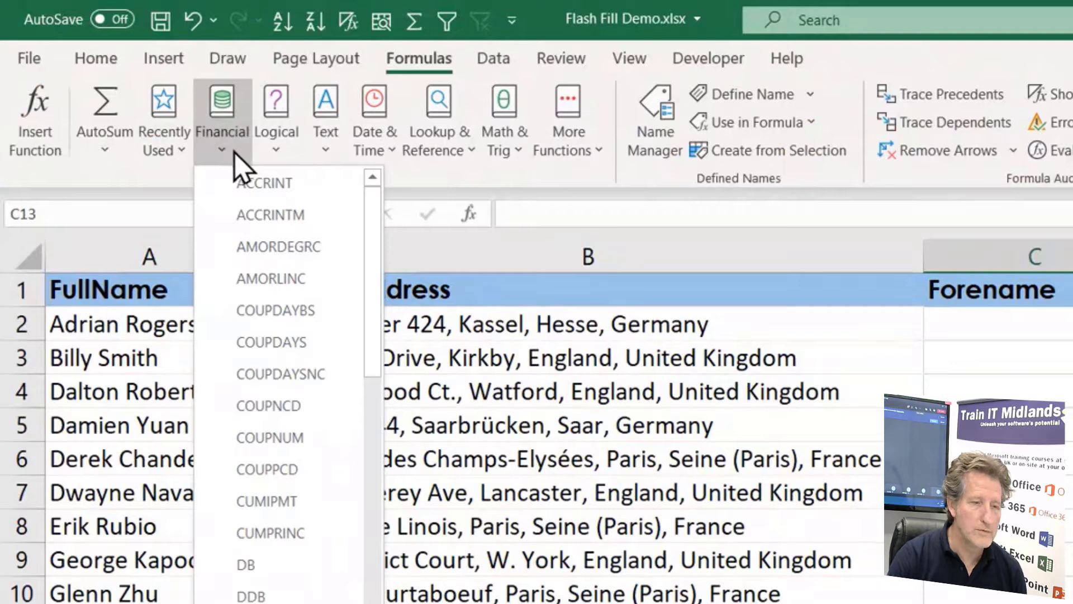
mouse_move(368, 200)
mouse_down()
mouse_move(376, 525)
mouse_move(378, 204)
mouse_up()
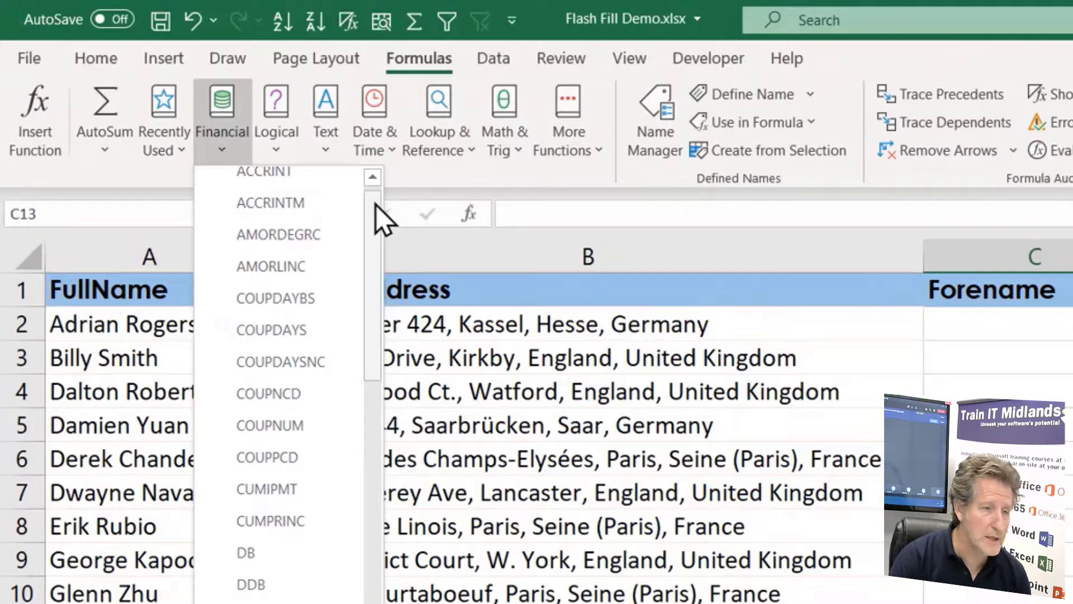
click(339, 161)
click(334, 149)
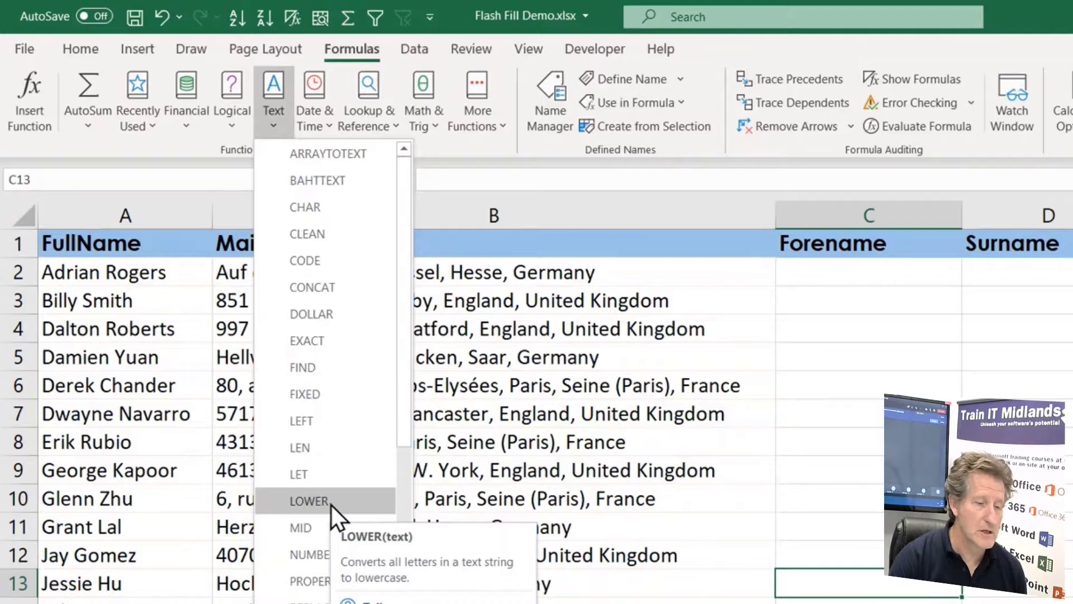
scroll(331, 504, down, 4)
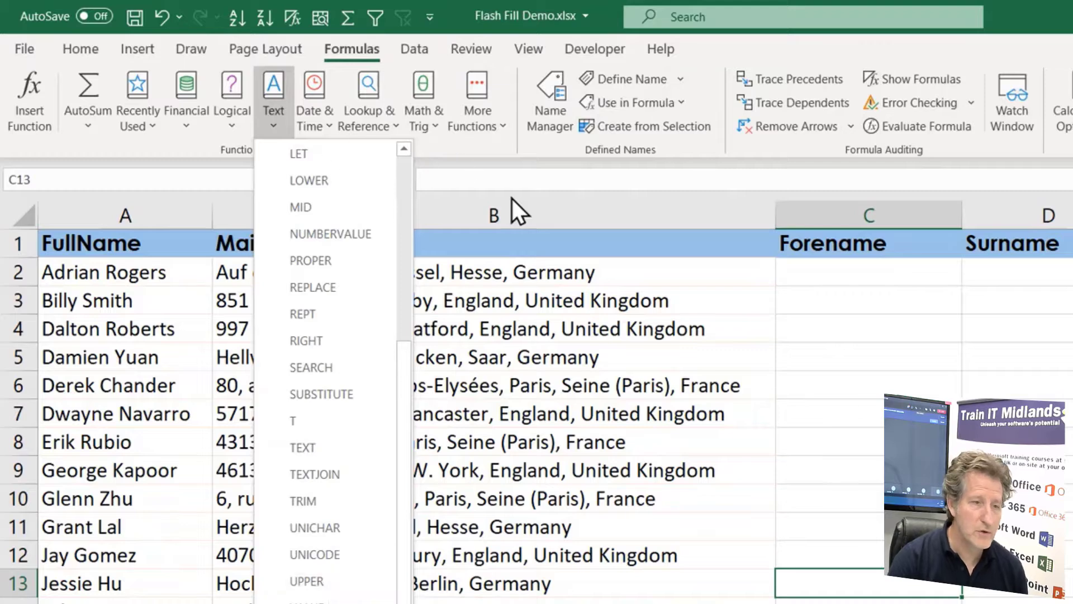
click(864, 583)
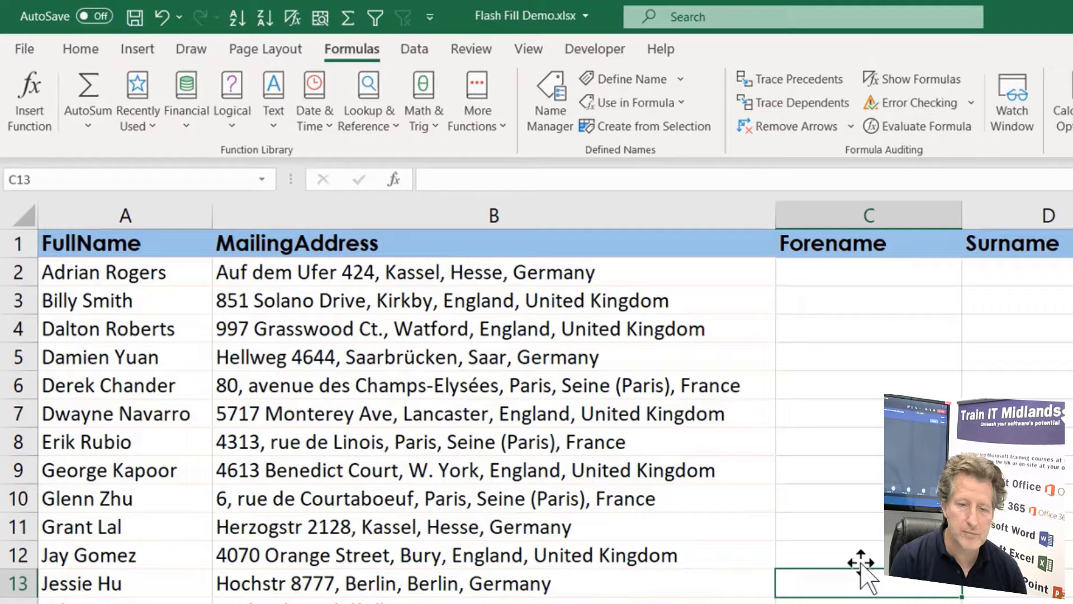
click(877, 271)
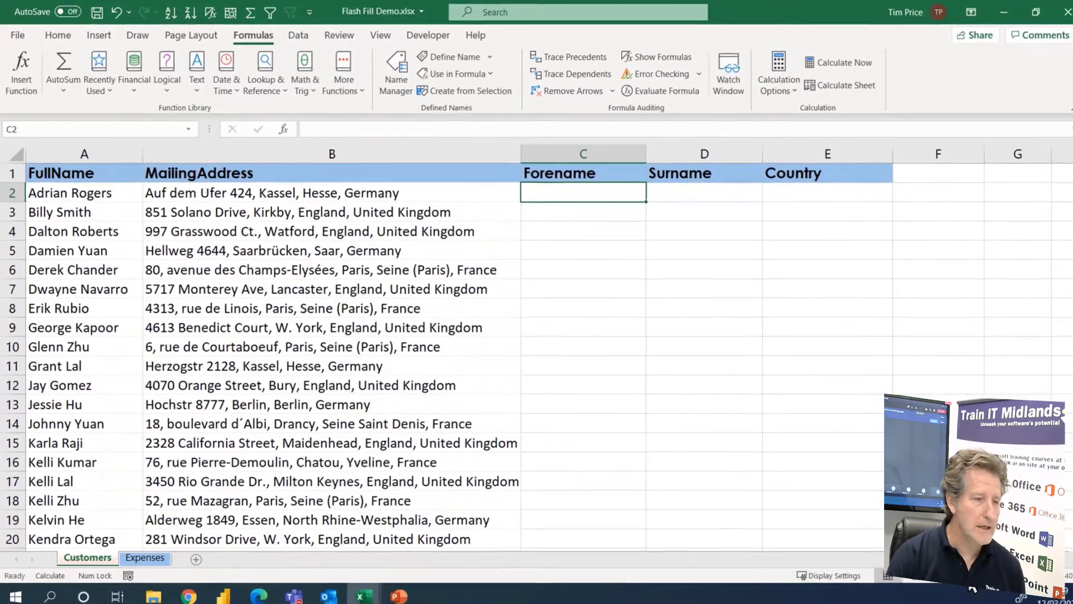
Examine the whole FullName column on the Customers sheet down to its last row and return to the first record
drag(84, 211, 104, 456)
drag(89, 403, 85, 537)
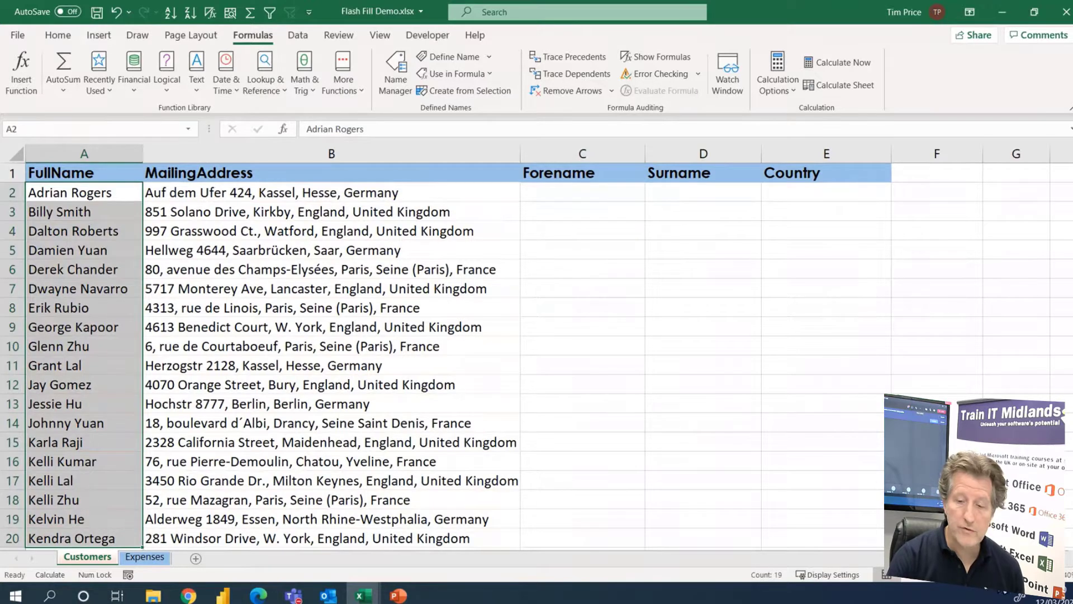
scroll(536, 347, down, 2)
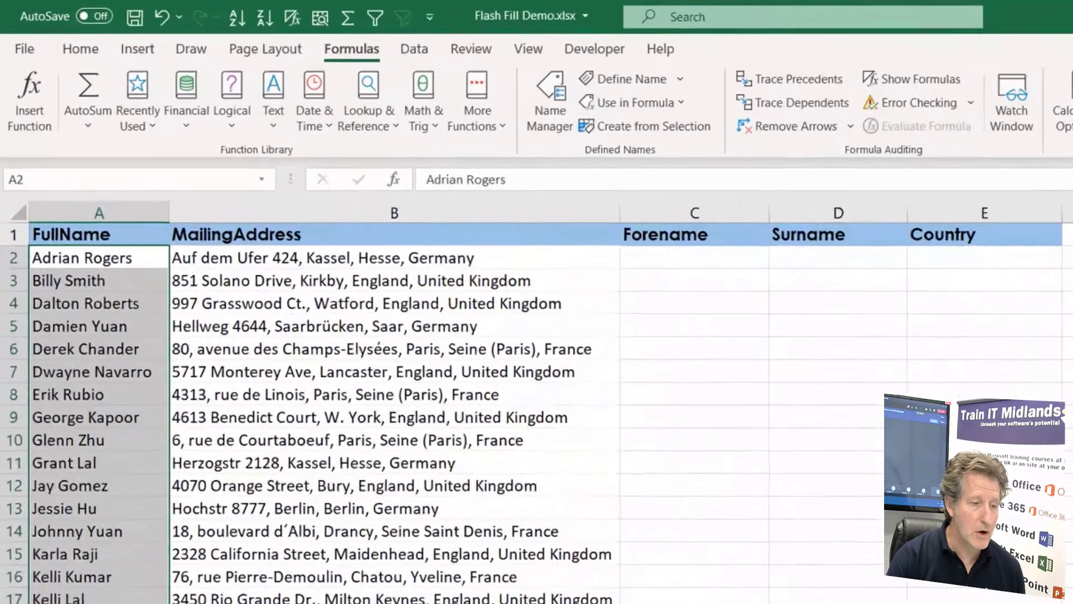
click(963, 576)
click(963, 576)
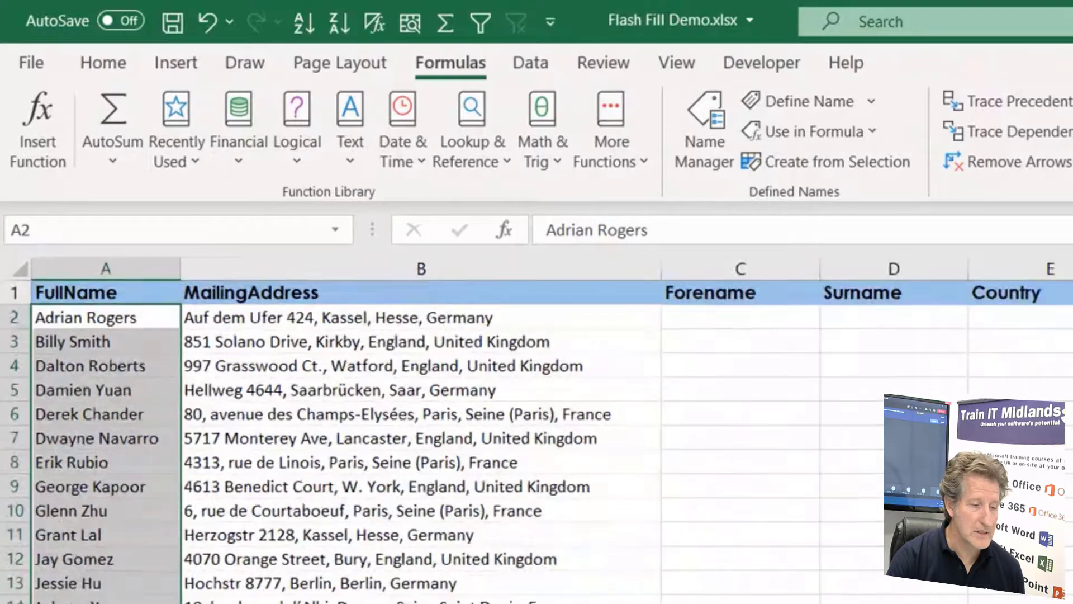
click(963, 575)
click(963, 575)
click(963, 576)
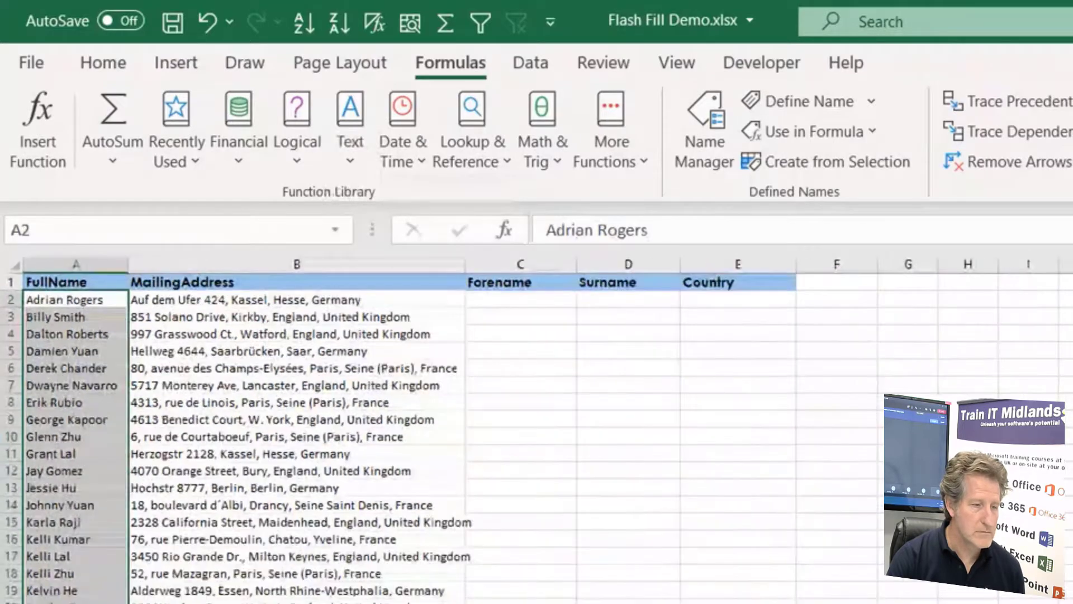
click(963, 575)
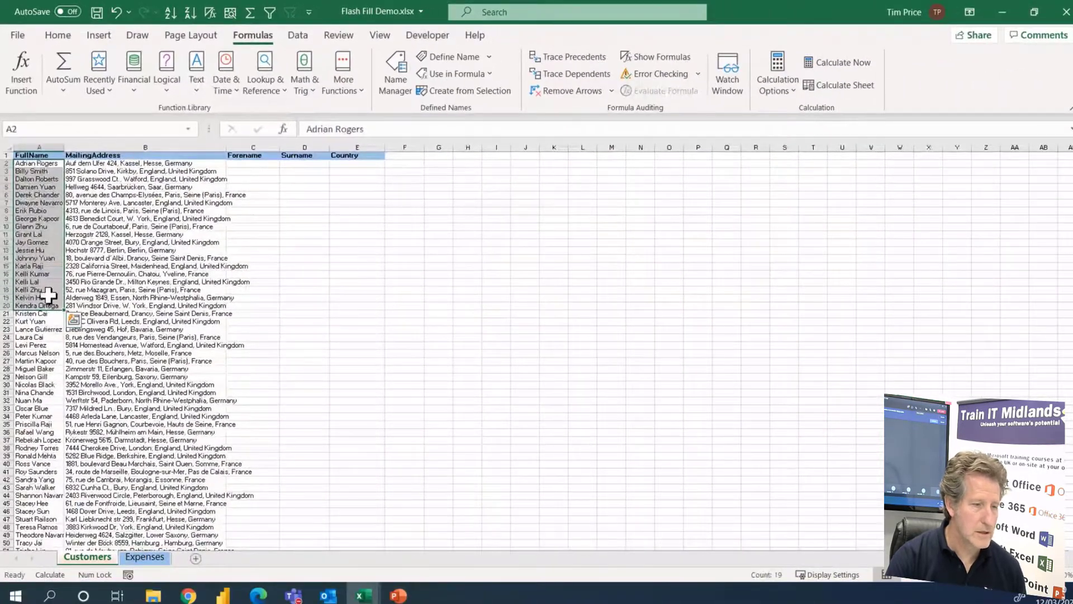
click(42, 349)
key(ctrl+Down)
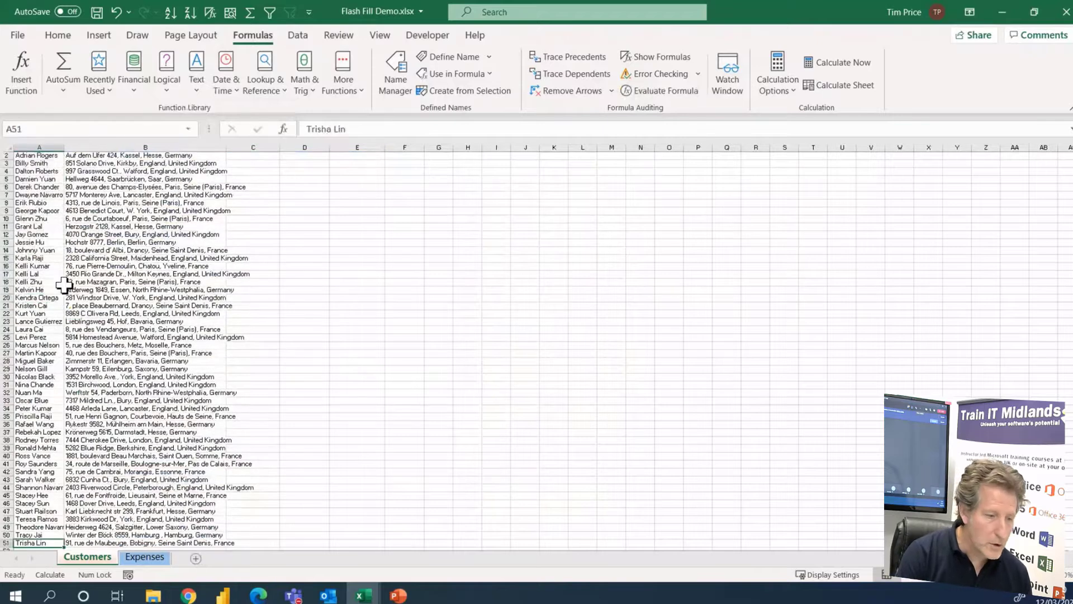
key(ctrl+Up)
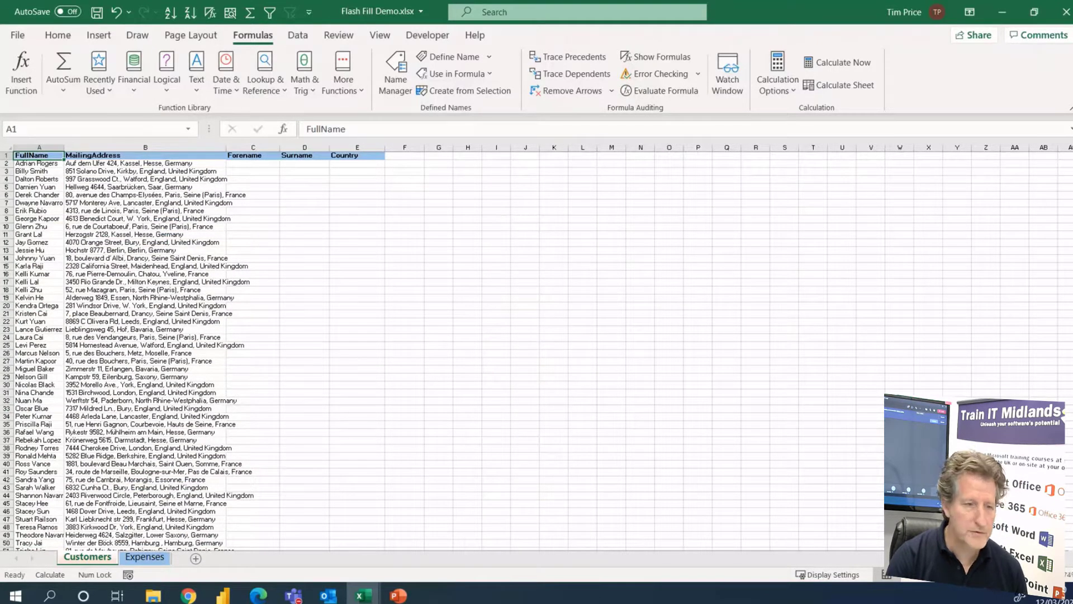
click(1005, 574)
click(961, 578)
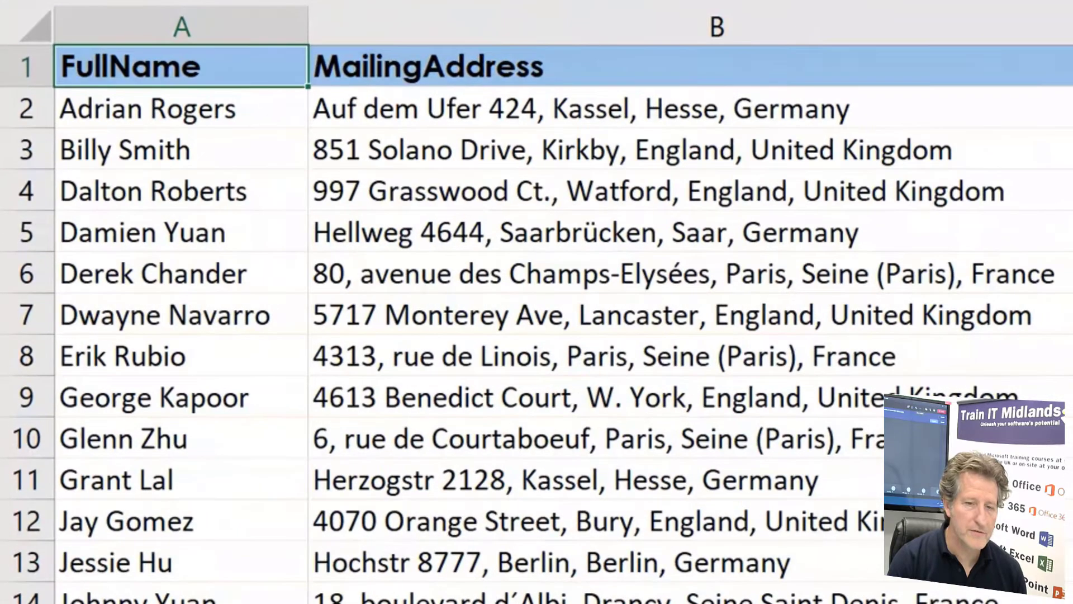
click(101, 109)
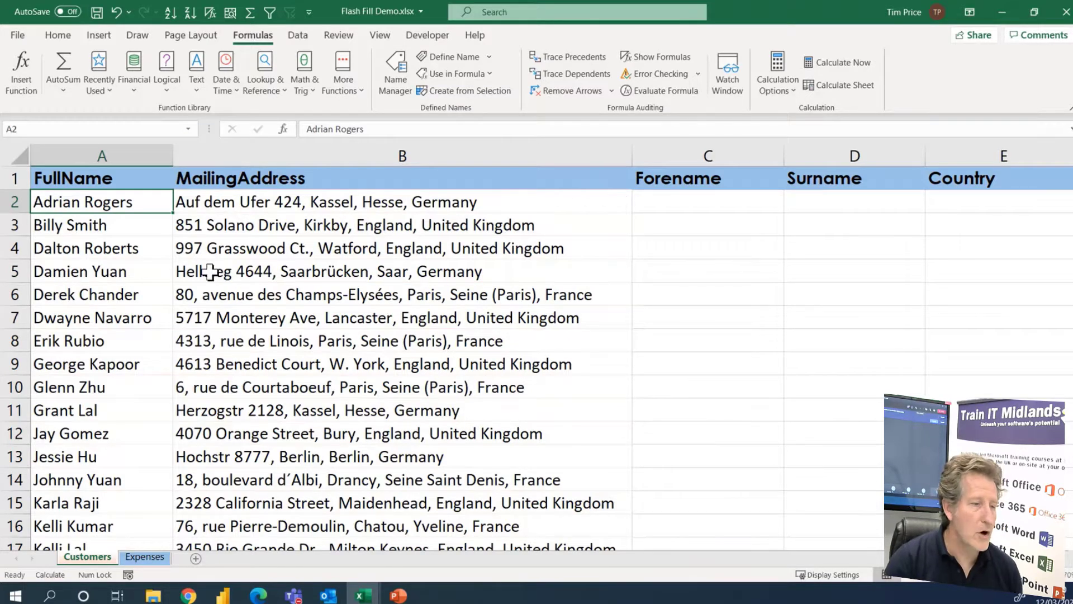
Flash Fill the Forename column from the first two customers' forenames entered in C2 and C3, and autofit column C
click(299, 35)
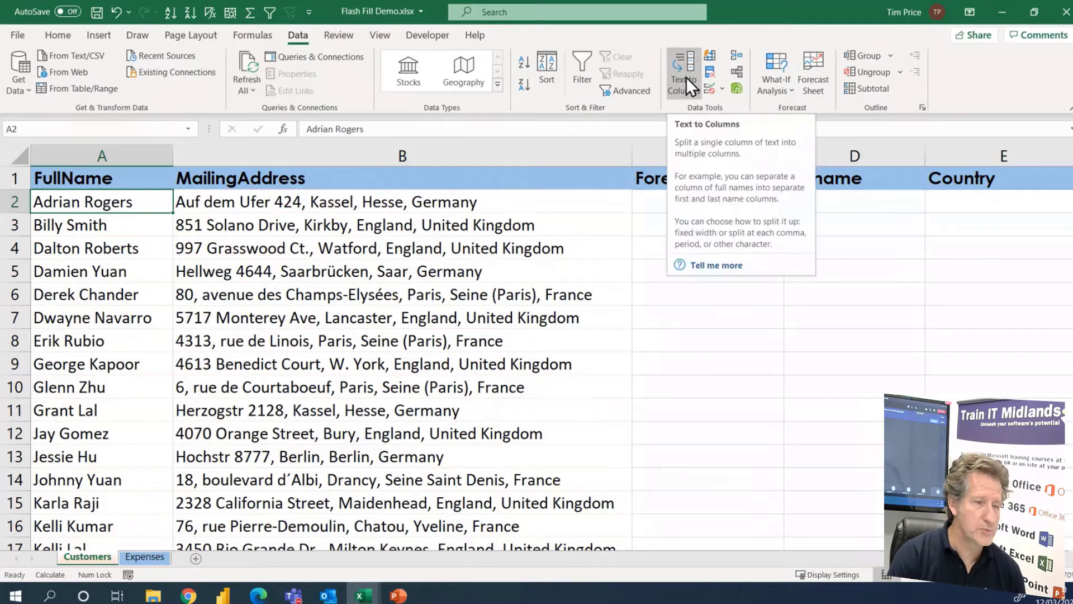
click(619, 292)
click(707, 200)
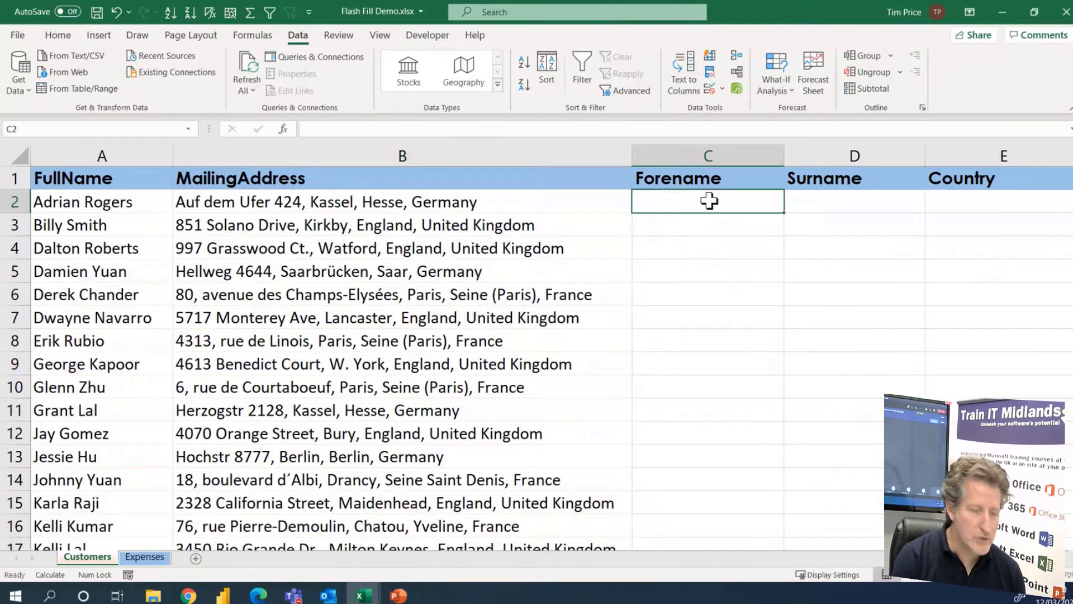
text(Adrt)
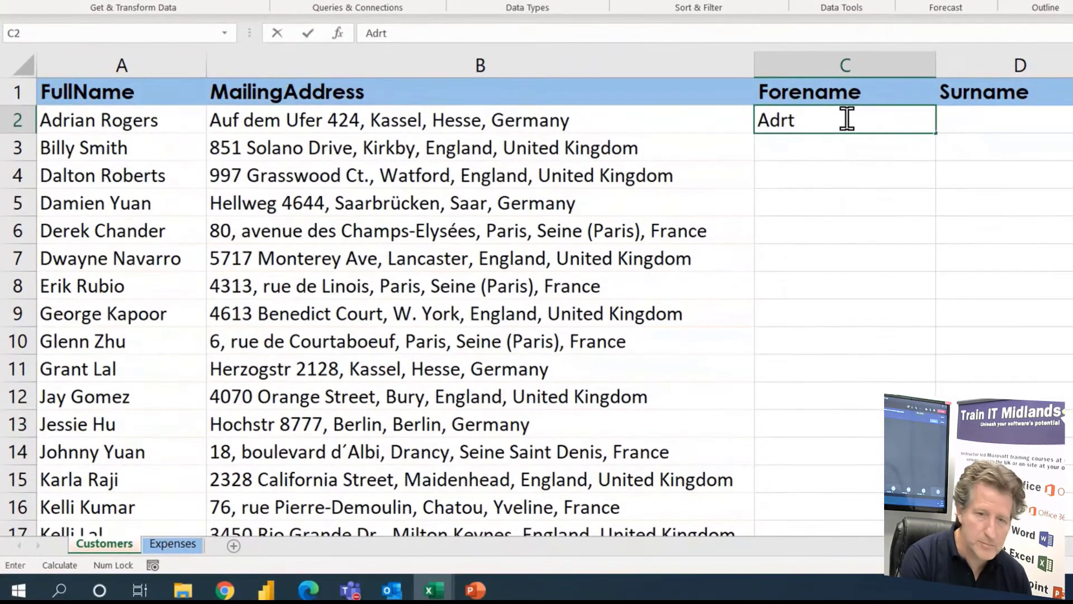
key(BackSpace)
key(BackSpace)
text(rian)
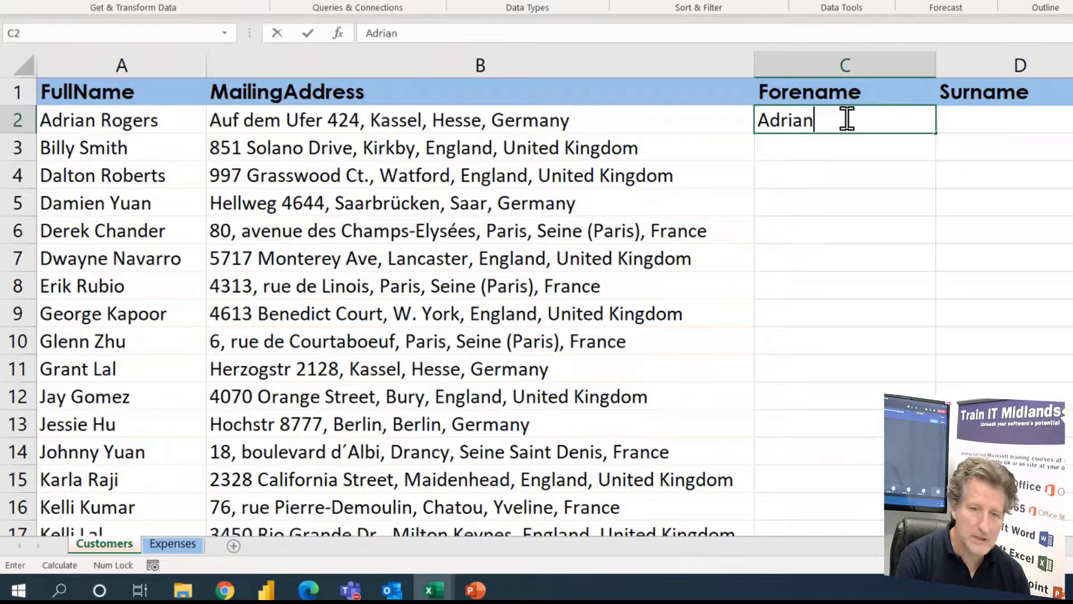
key(Return)
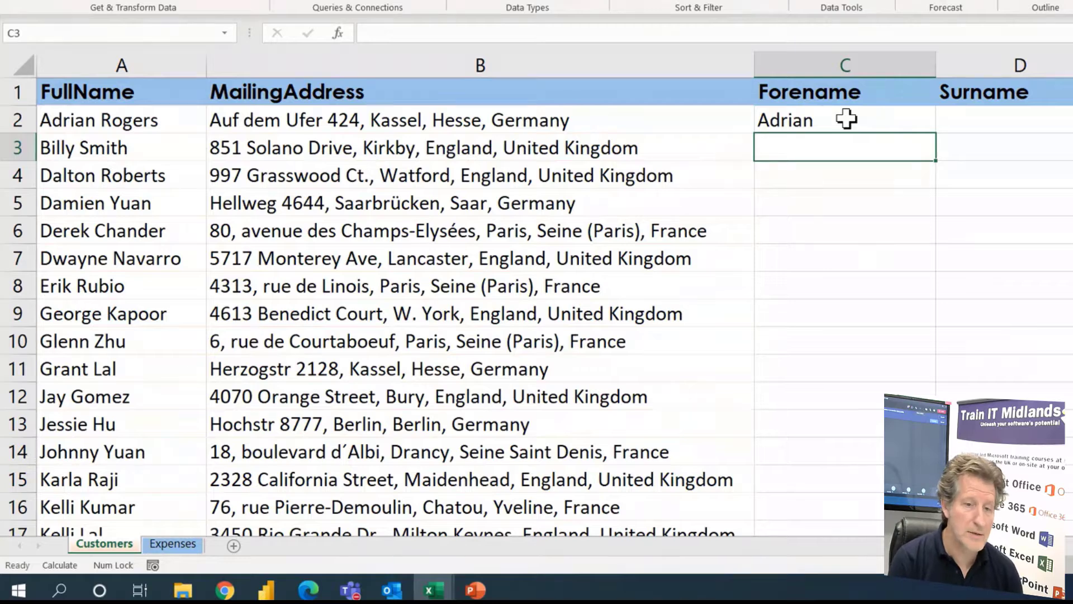
text(Billy)
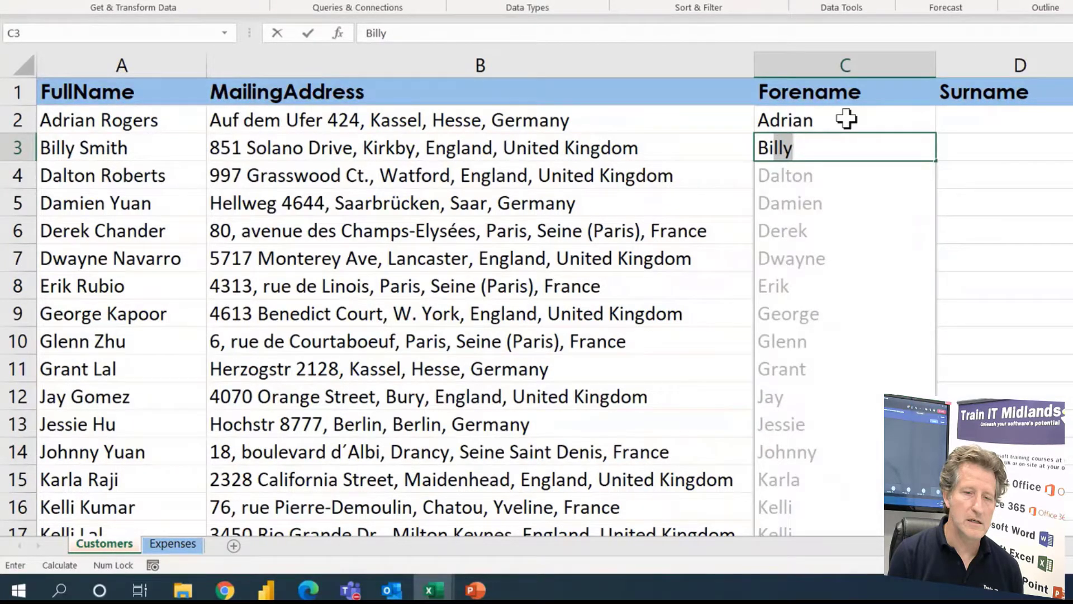
key(Return)
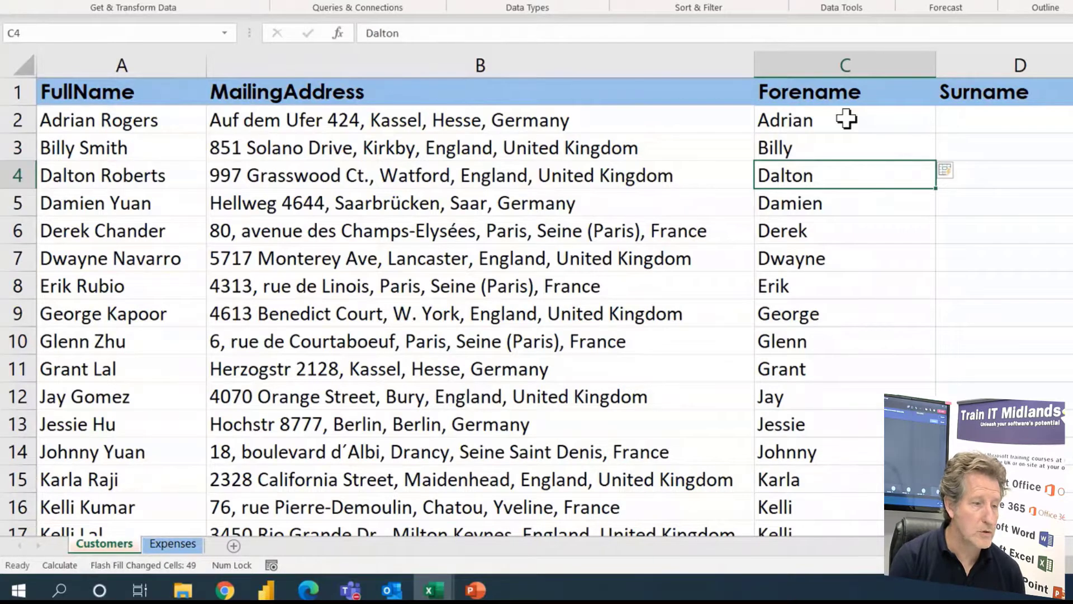
double_click(938, 66)
Flash Fill the Surname column from the first two customers' surnames entered in capitals in D2 and D3, and check down to the last row
click(940, 118)
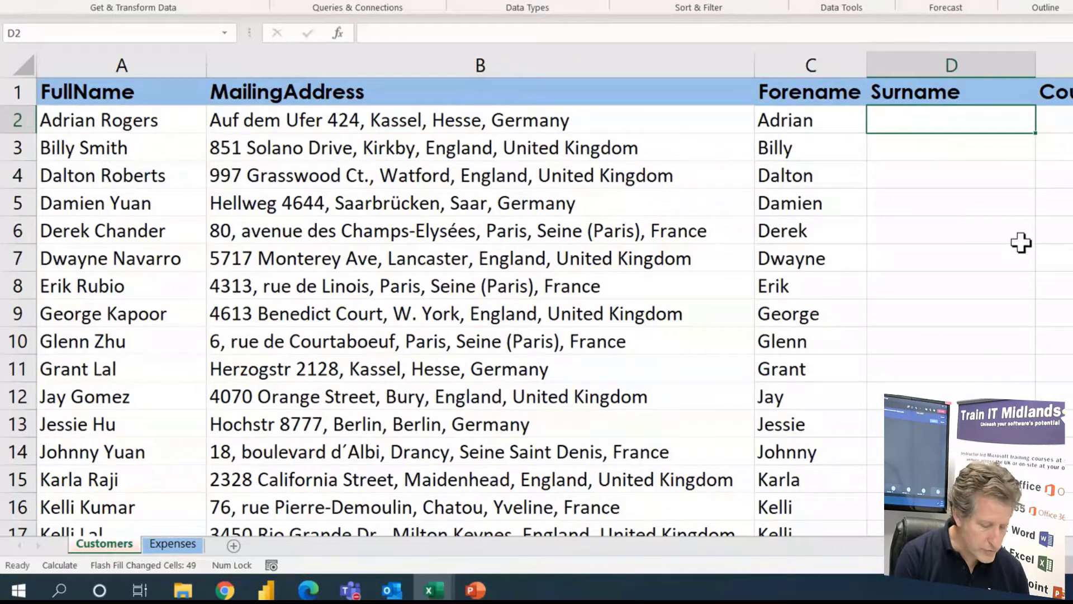
text(ROGERS)
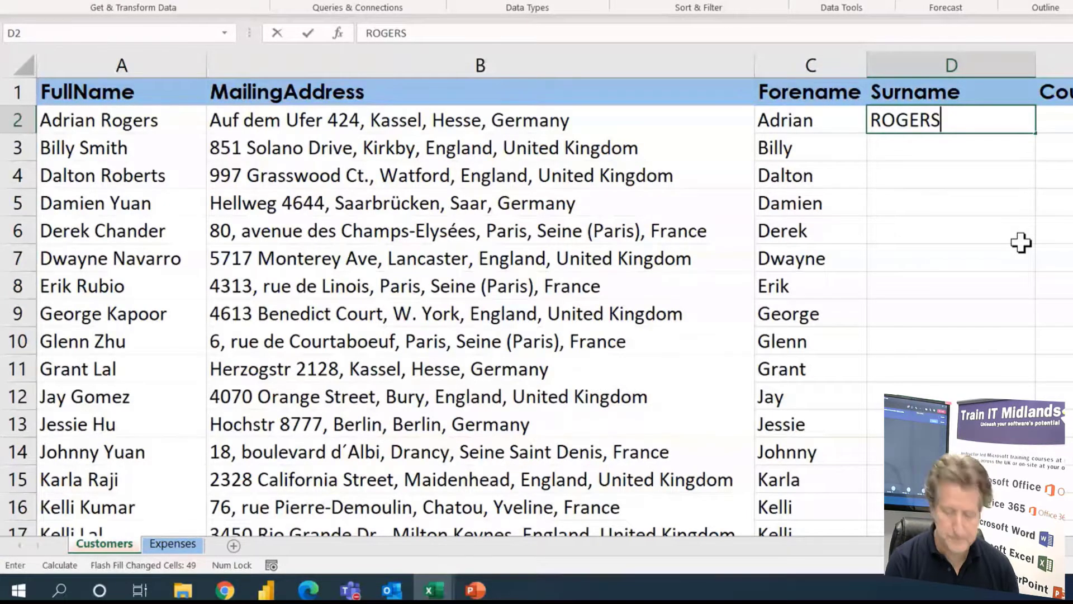
key(Return)
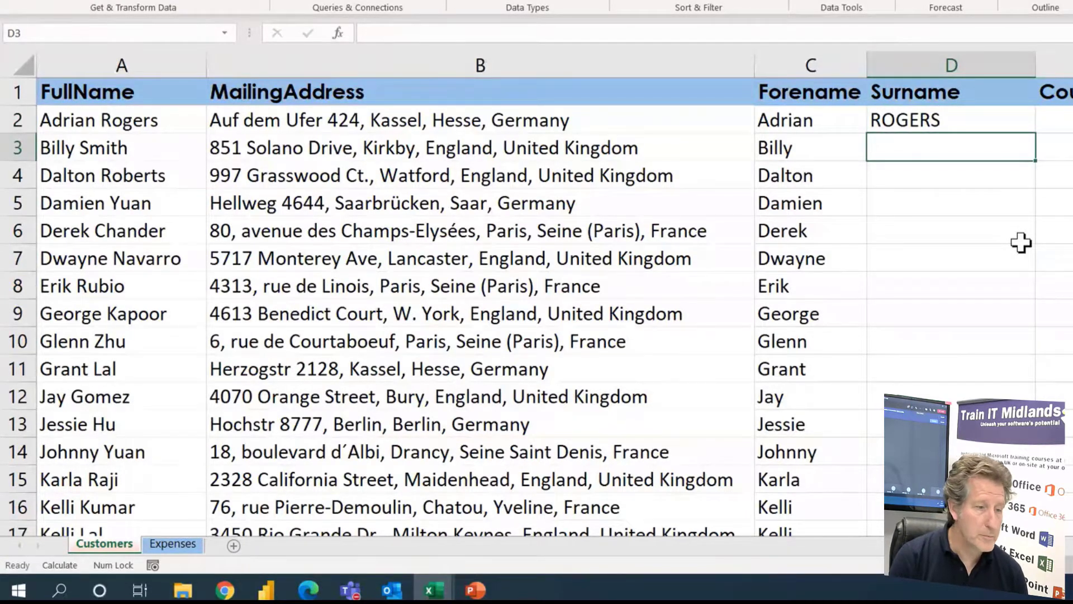
text(SMITH)
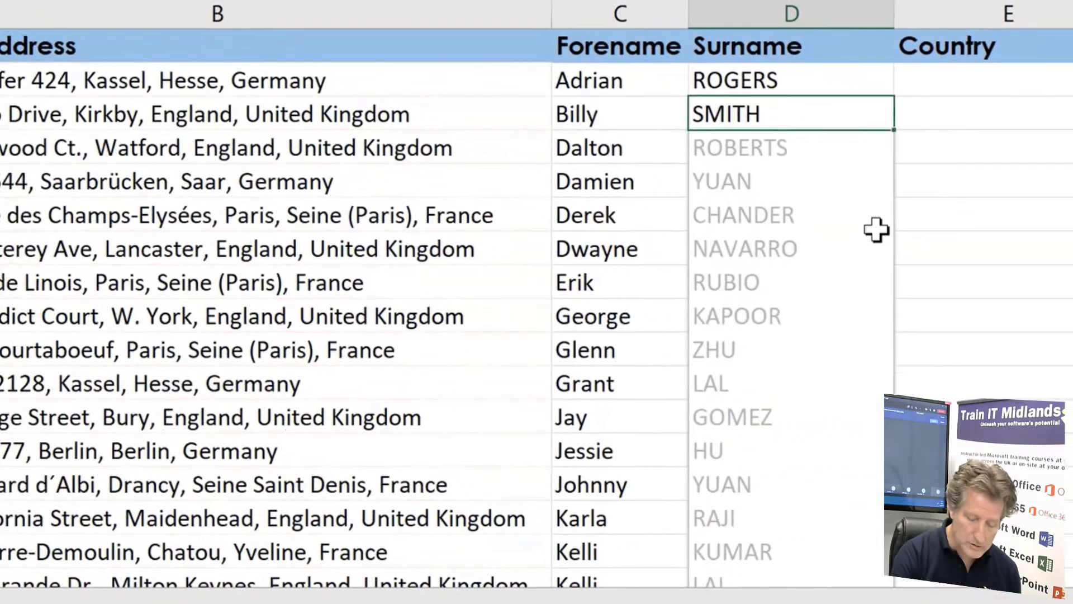
key(Return)
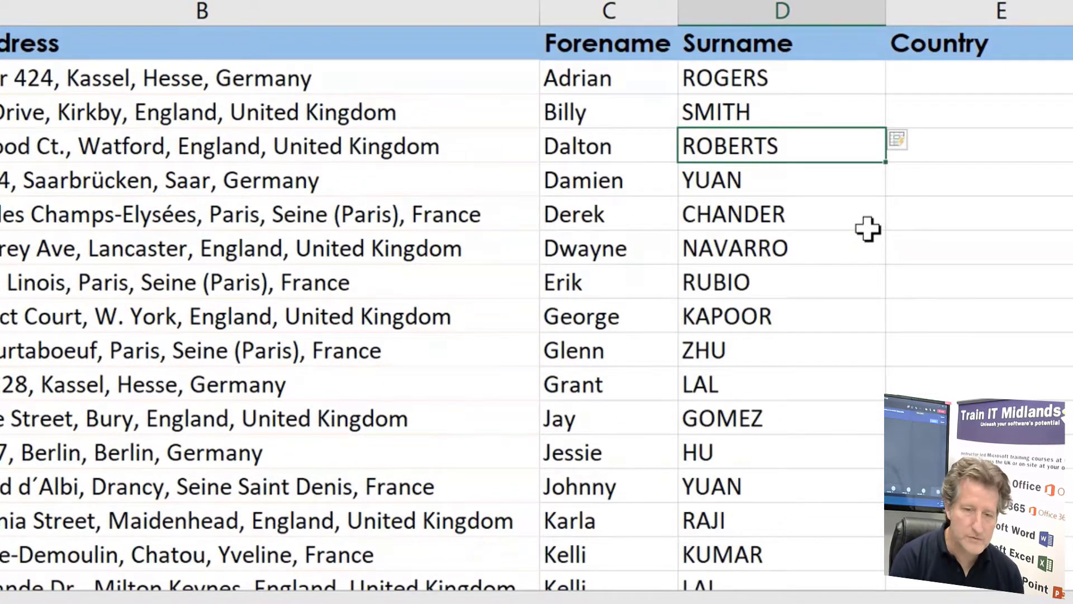
key(ctrl+Down)
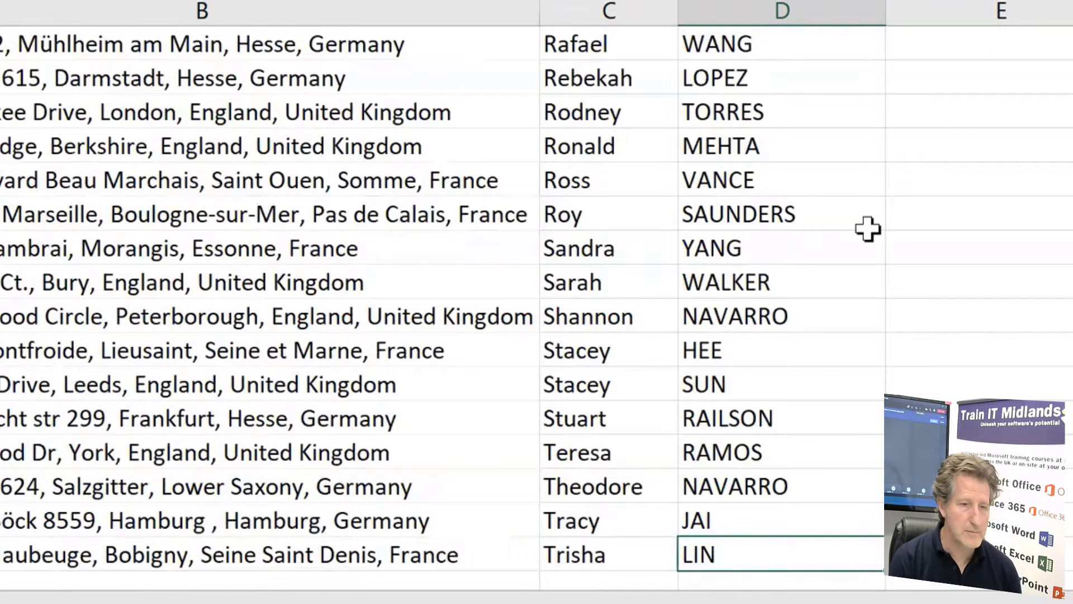
key(ctrl+Up)
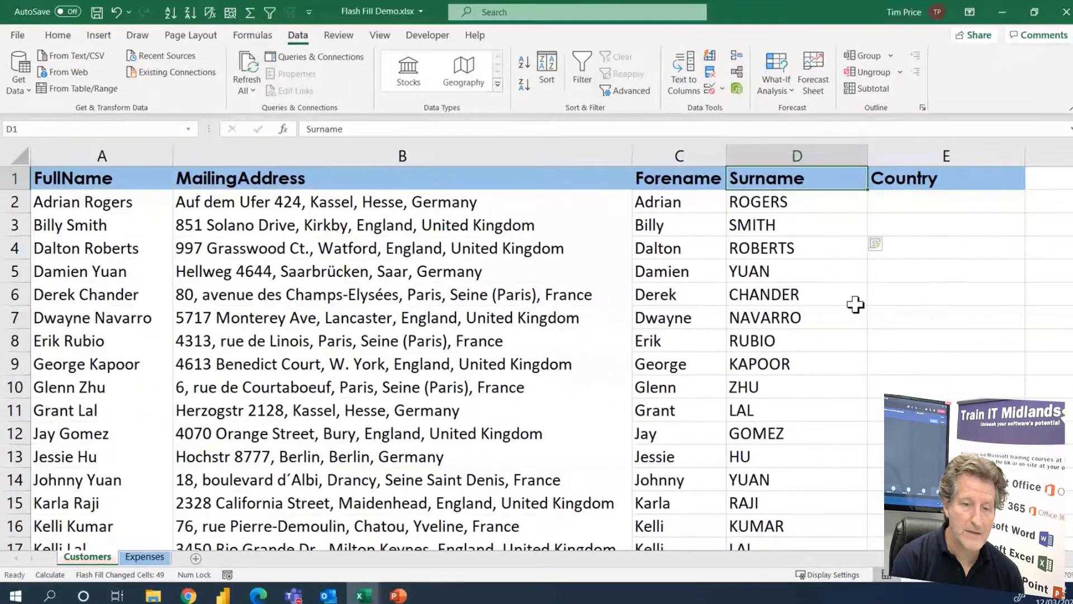
Inspect the content of C2, and replace the forename in A2's full name with a different one, keeping the surname
double_click(692, 201)
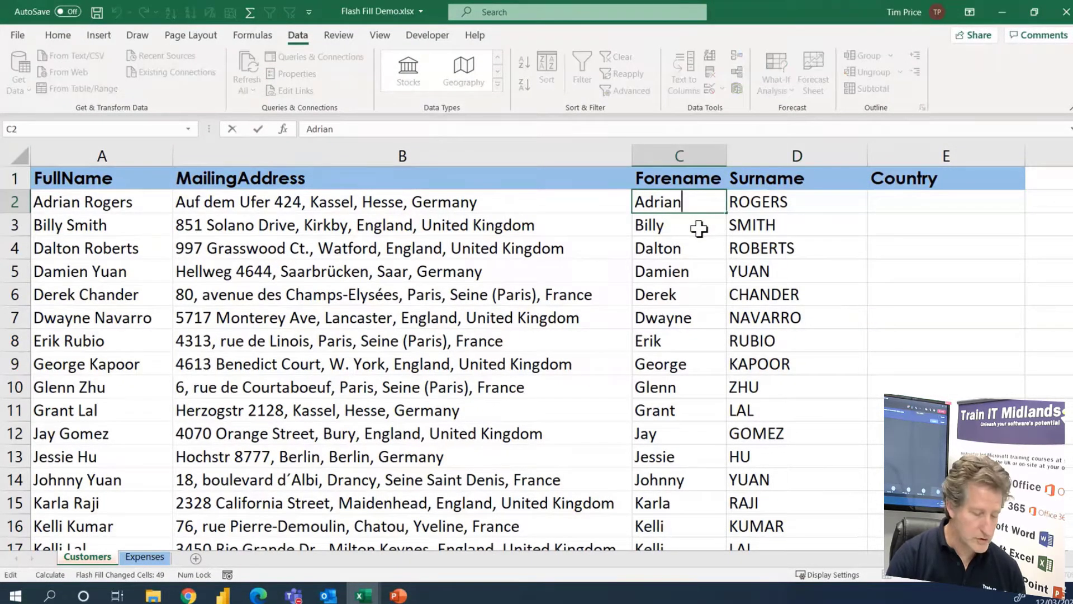
key(Escape)
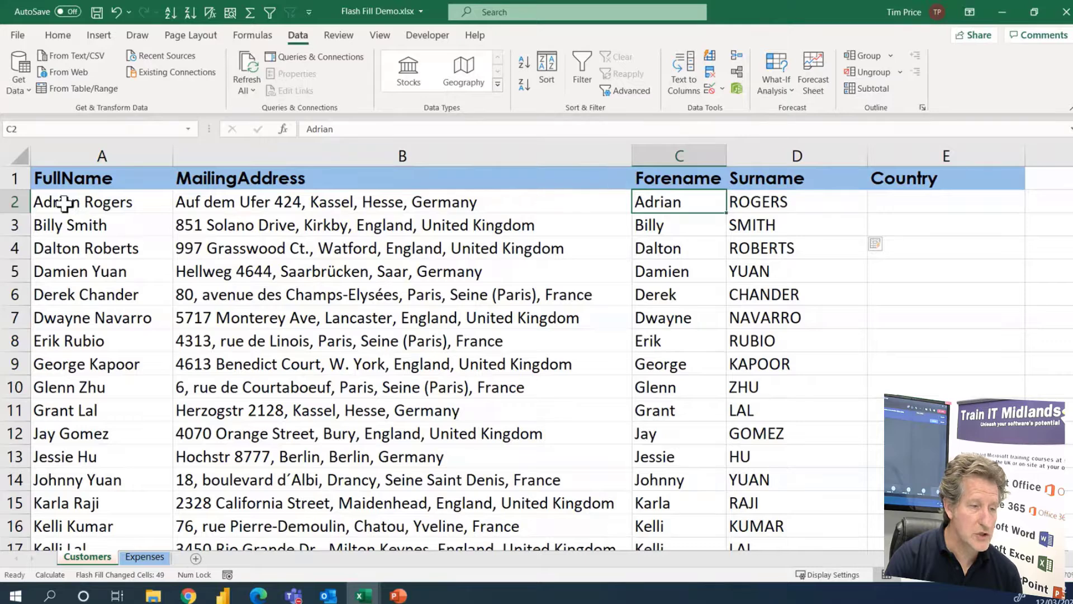
double_click(82, 205)
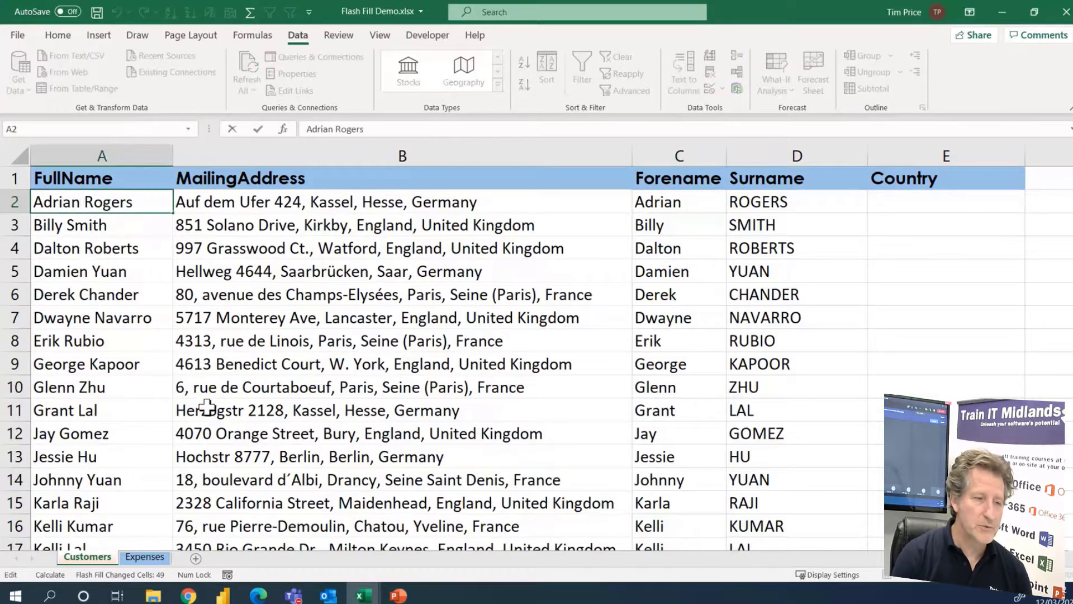
key(BackSpace)
key(BackSpace)
key(BackSpace)
key(BackSpace)
text(ele)
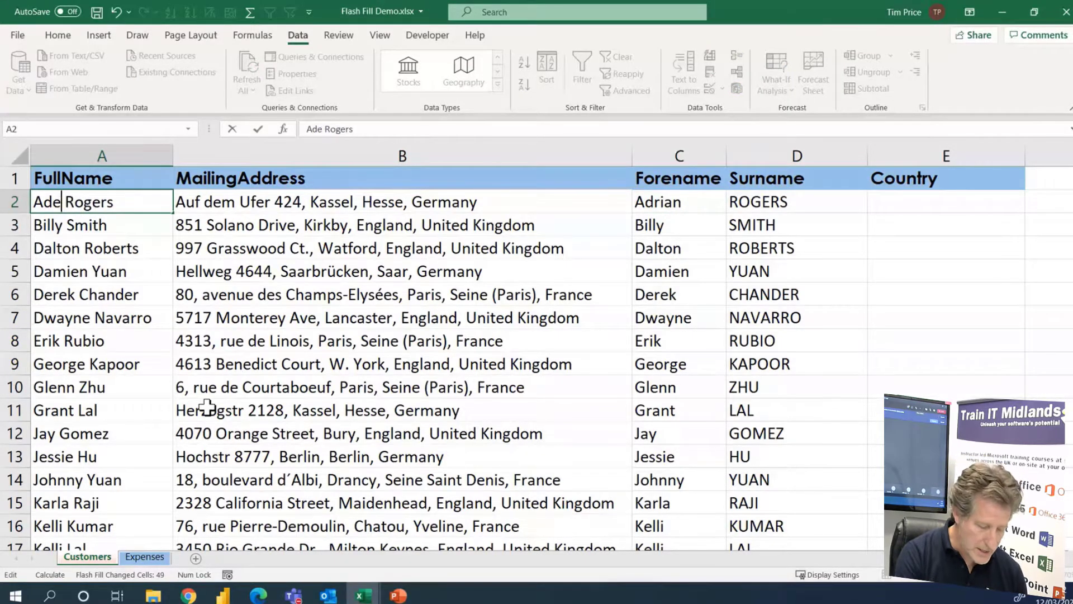
key(Return)
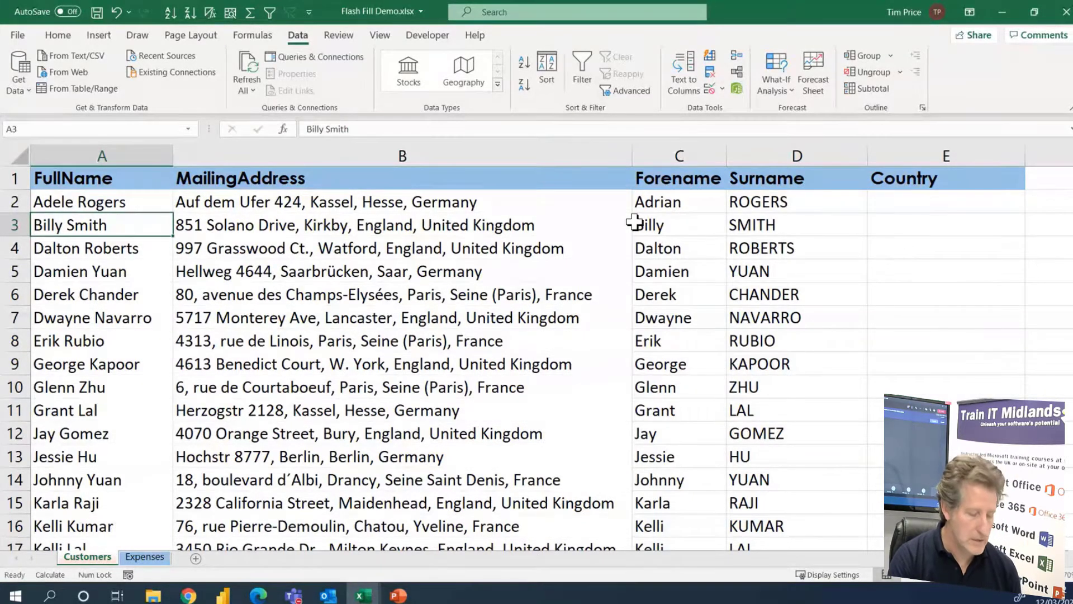
Undo the forename change in A2, and clear all the customers' full names from A2 down to the last record in row 51
key(ctrl+z)
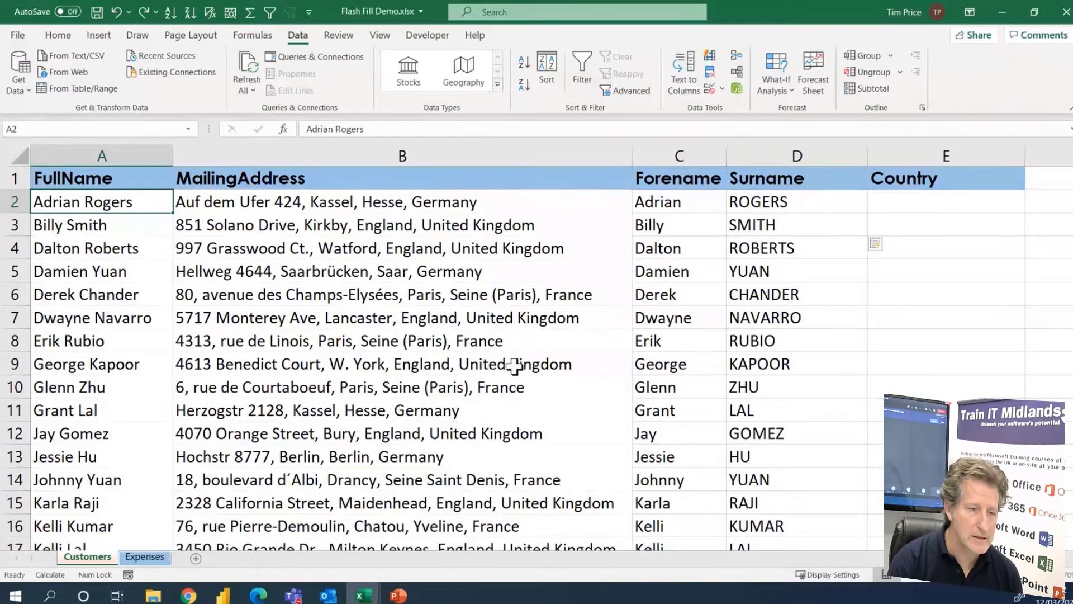
key(ctrl+shift+Down)
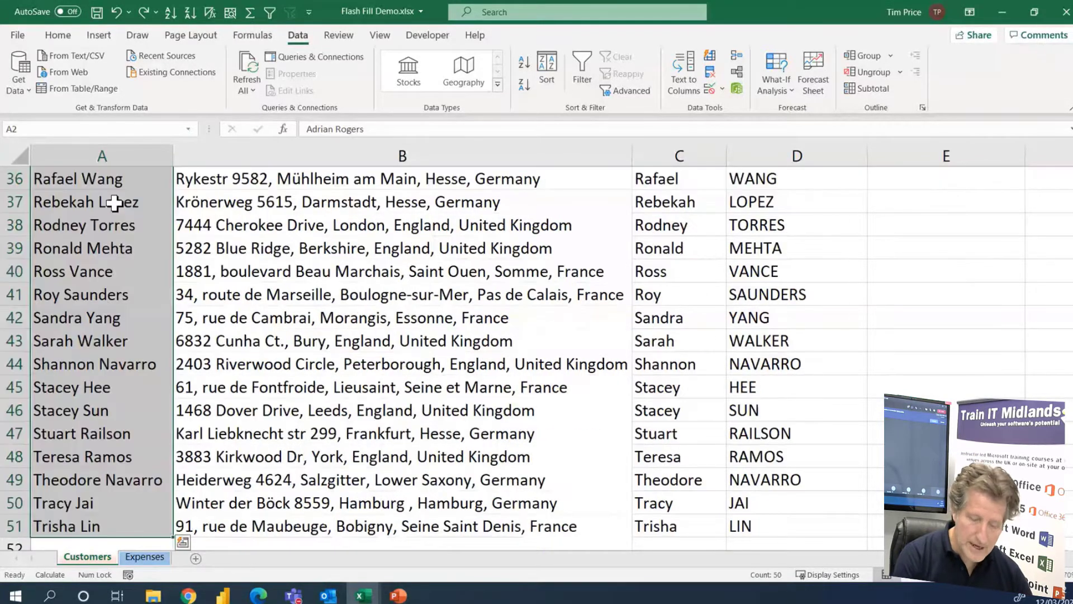
key(Delete)
click(99, 205)
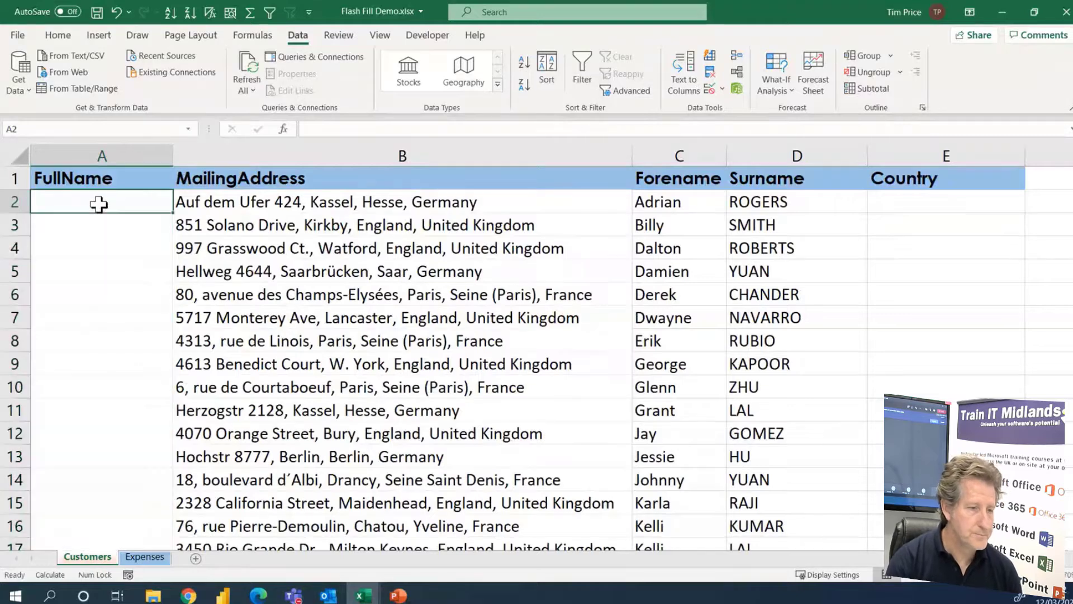
Flash Fill the FullName column from the first two customers' forenames and surnames combined in A2 and A3, with only the initials capitalised
click(658, 204)
click(758, 202)
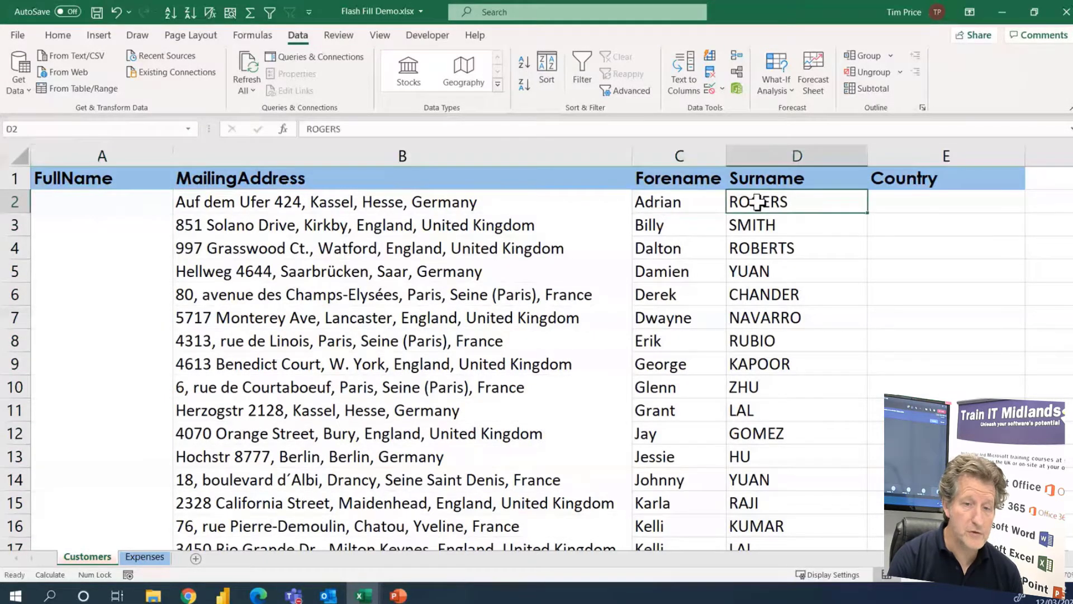
click(92, 207)
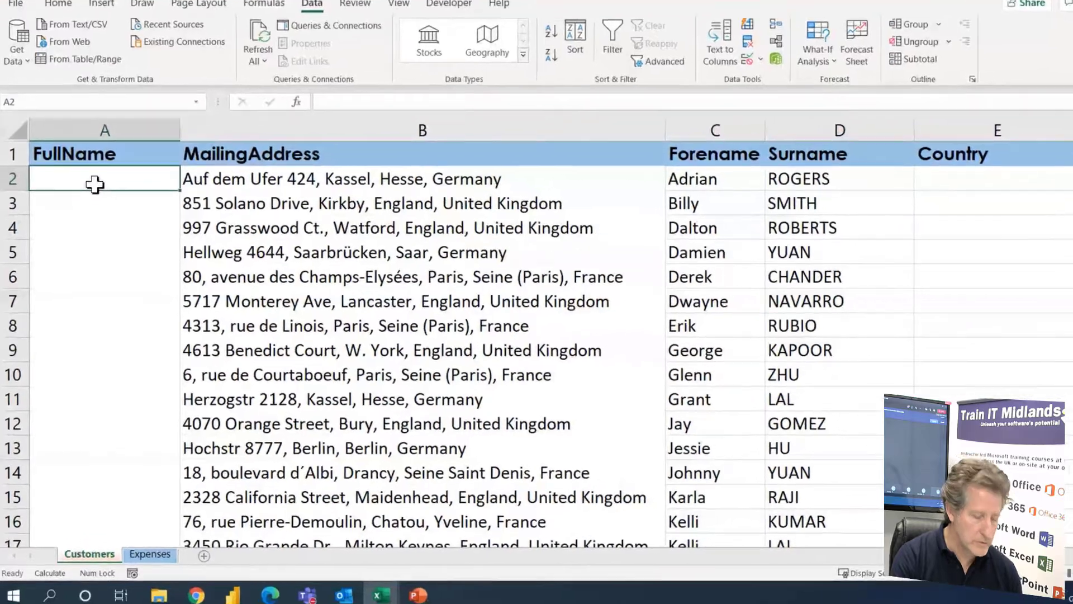
text(Afri)
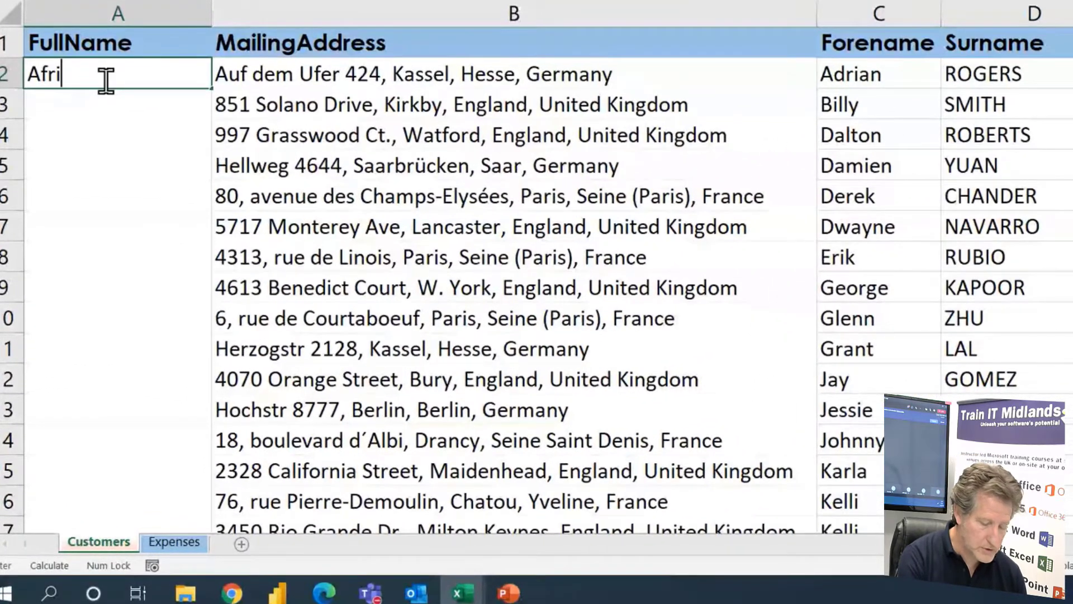
key(BackSpace)
key(BackSpace)
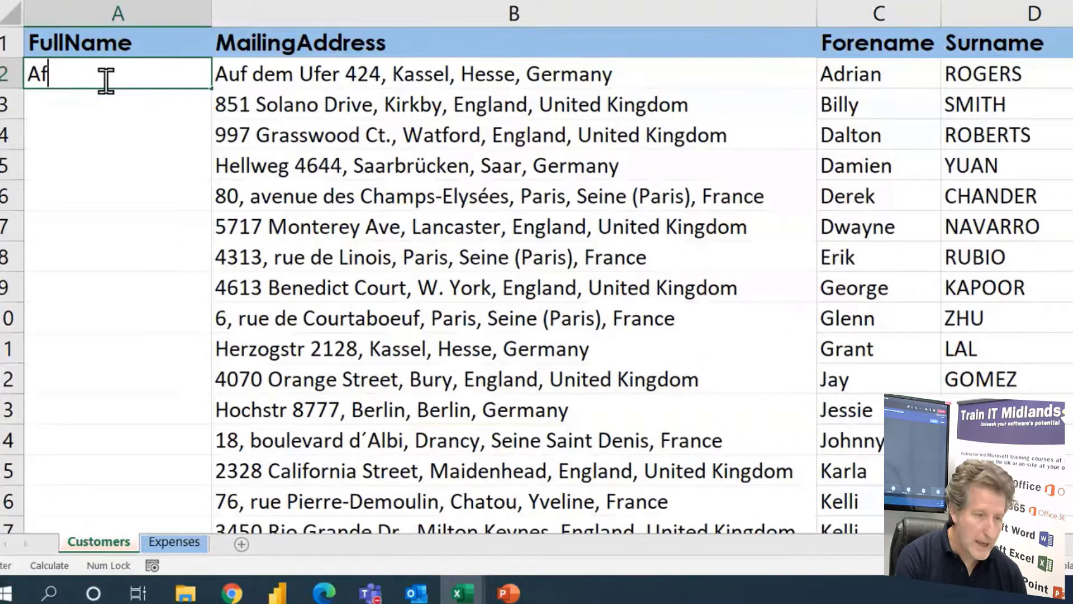
key(BackSpace)
text(drian)
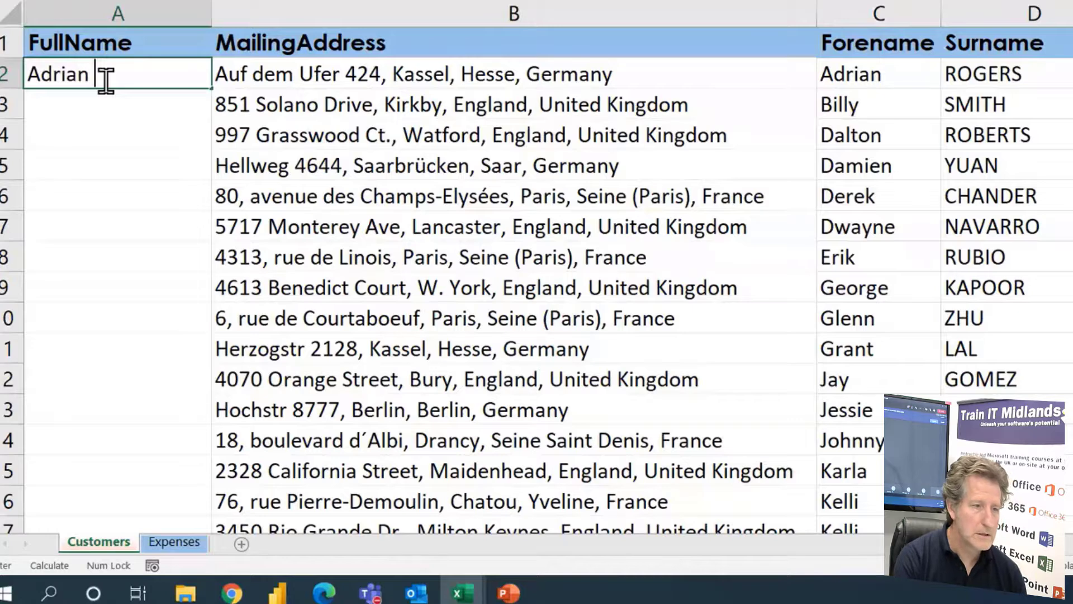
text( R)
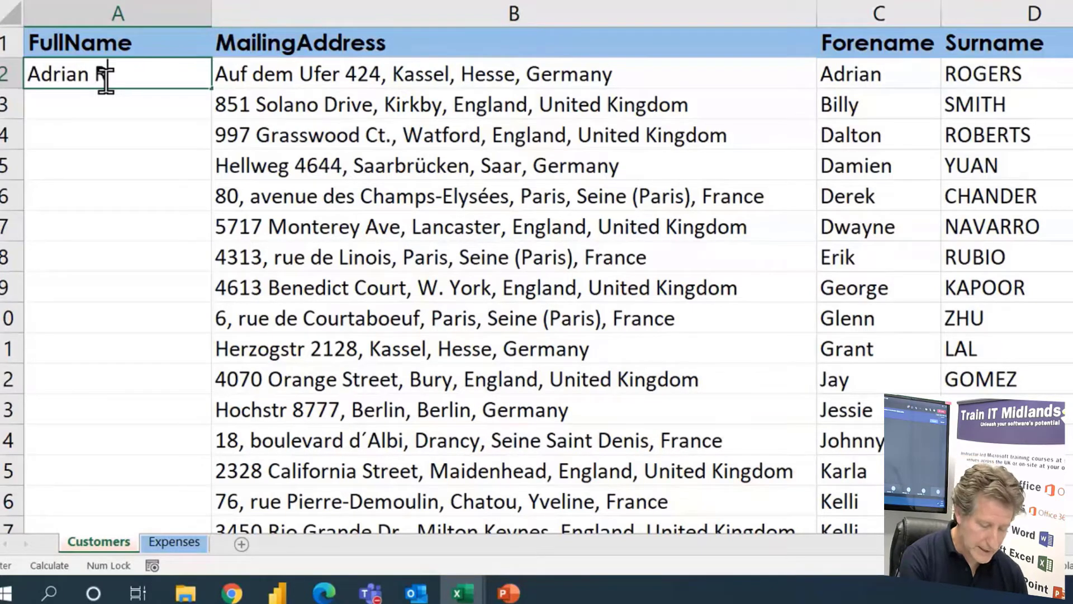
text(ogers)
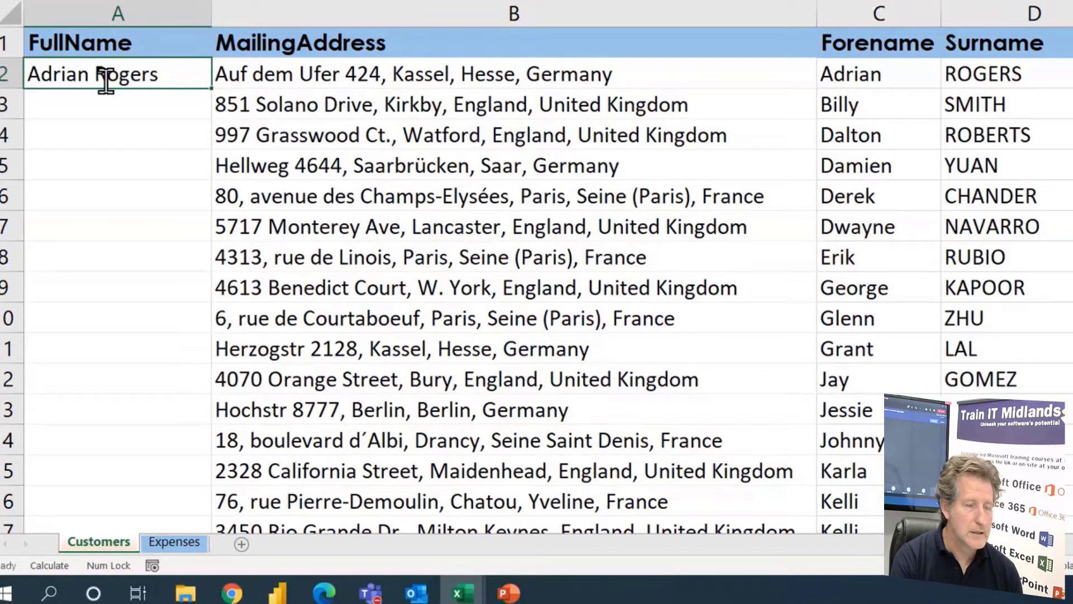
key(Return)
text(Billy Smith)
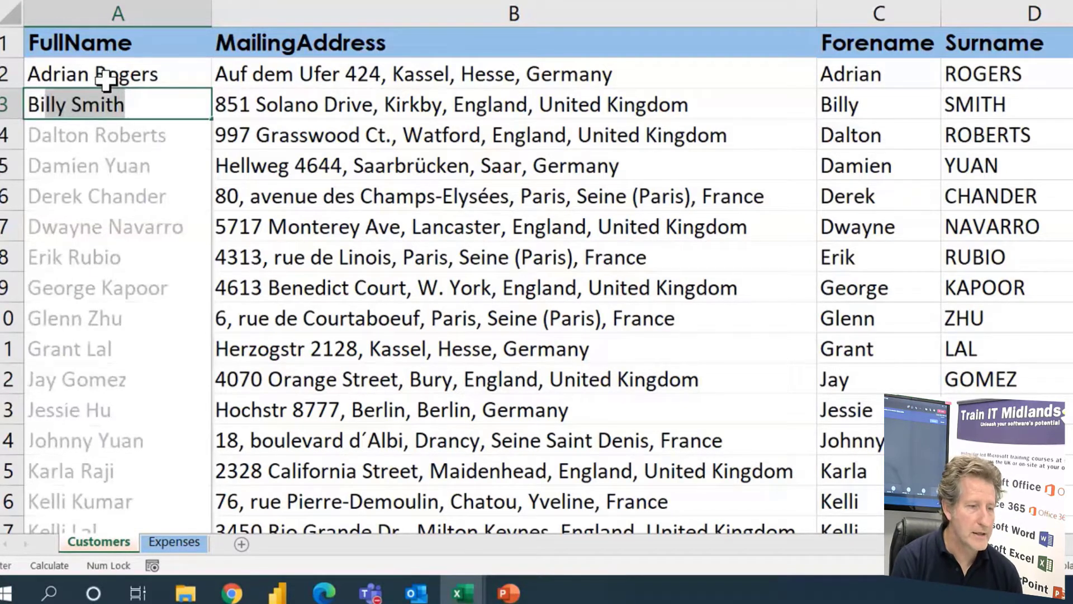
key(Return)
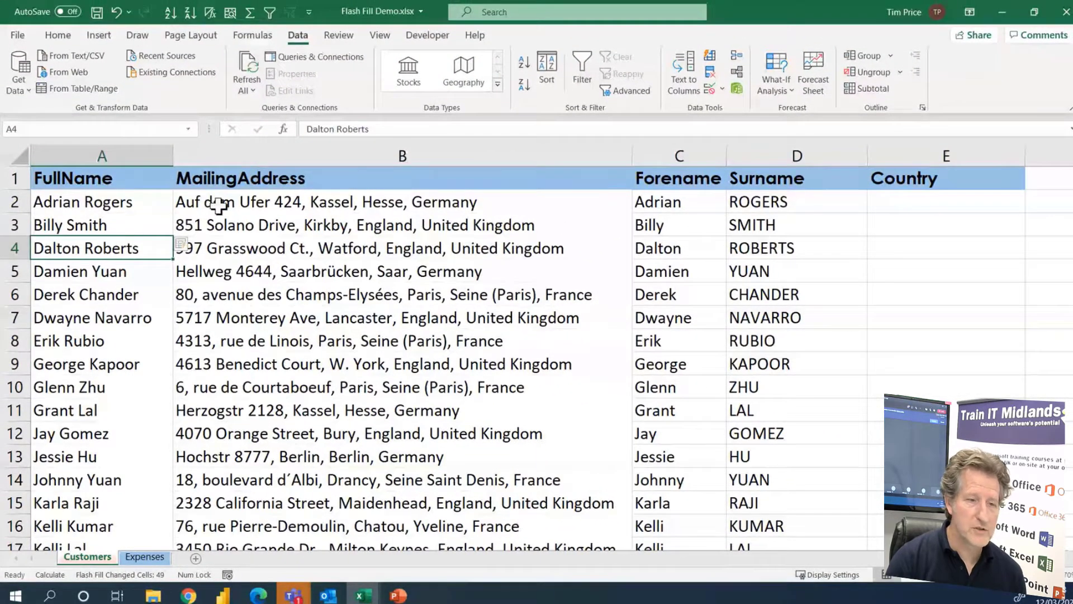
Examine the countries in the MailingAddress column, and Flash Fill the Country column from GERMANY in E2 and UNITED KINGDOM in E3
click(220, 204)
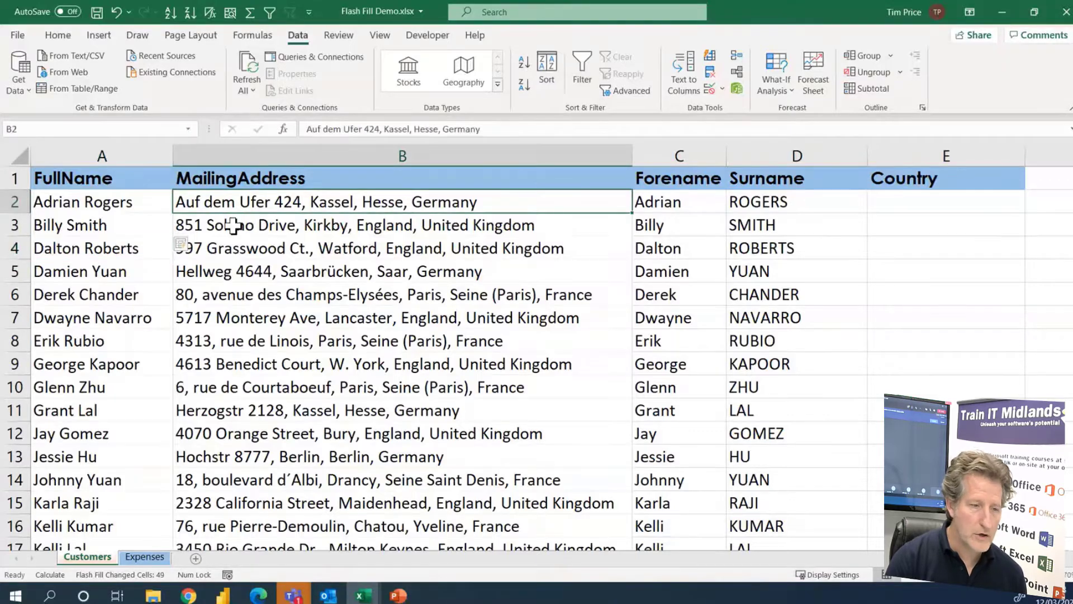
click(233, 225)
click(480, 248)
click(472, 294)
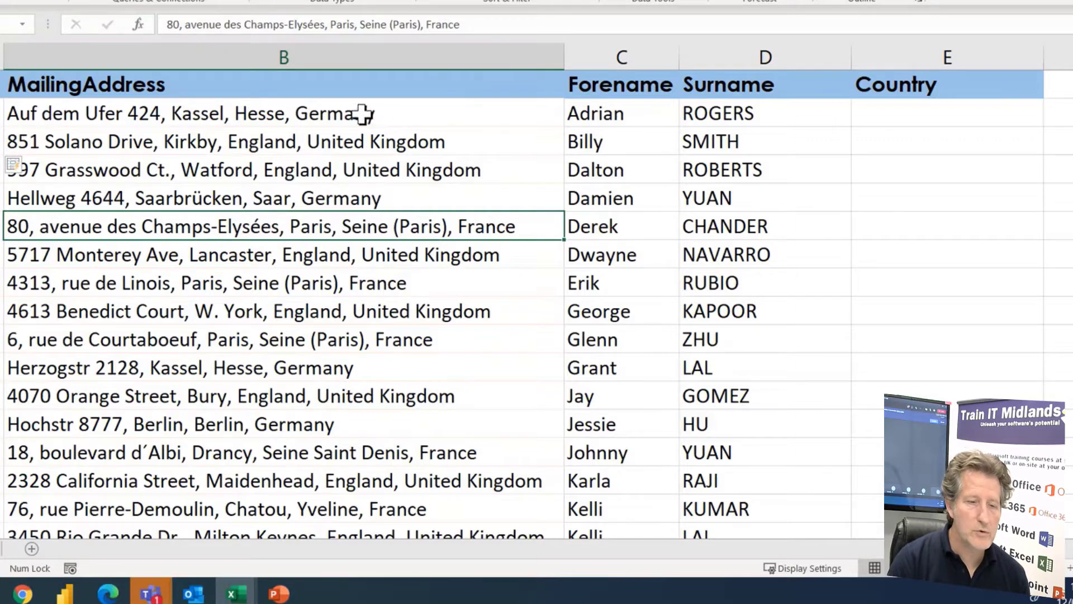
click(960, 109)
text(GERMANY)
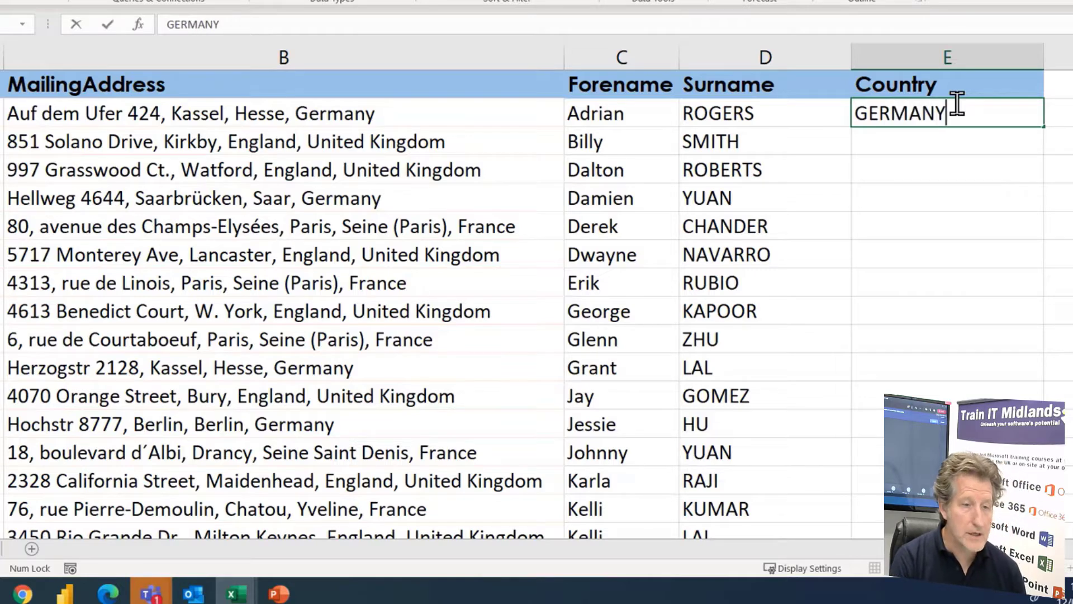
key(Return)
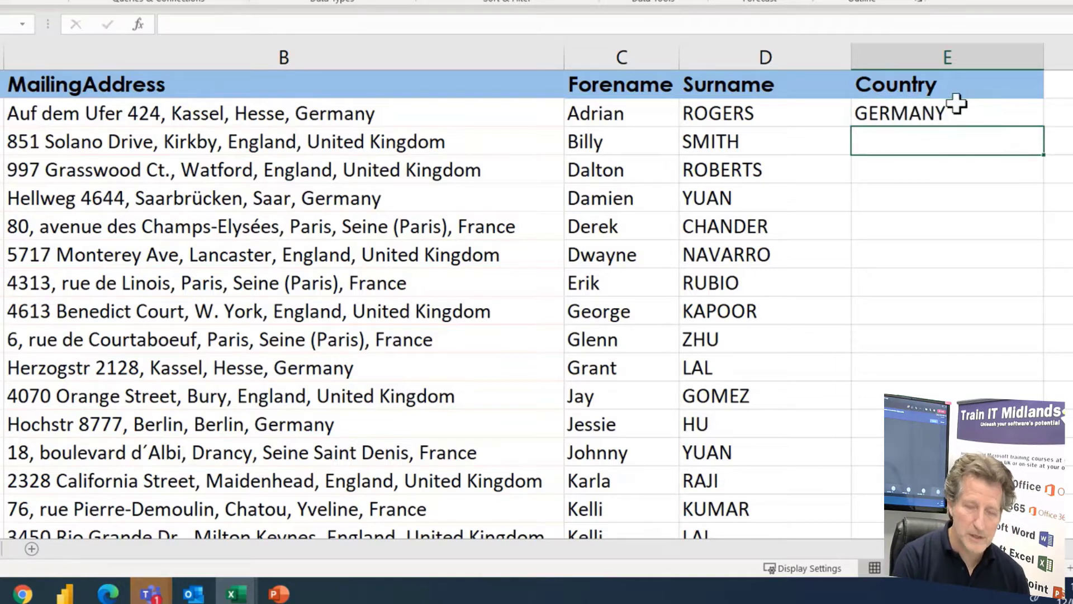
text(UNI)
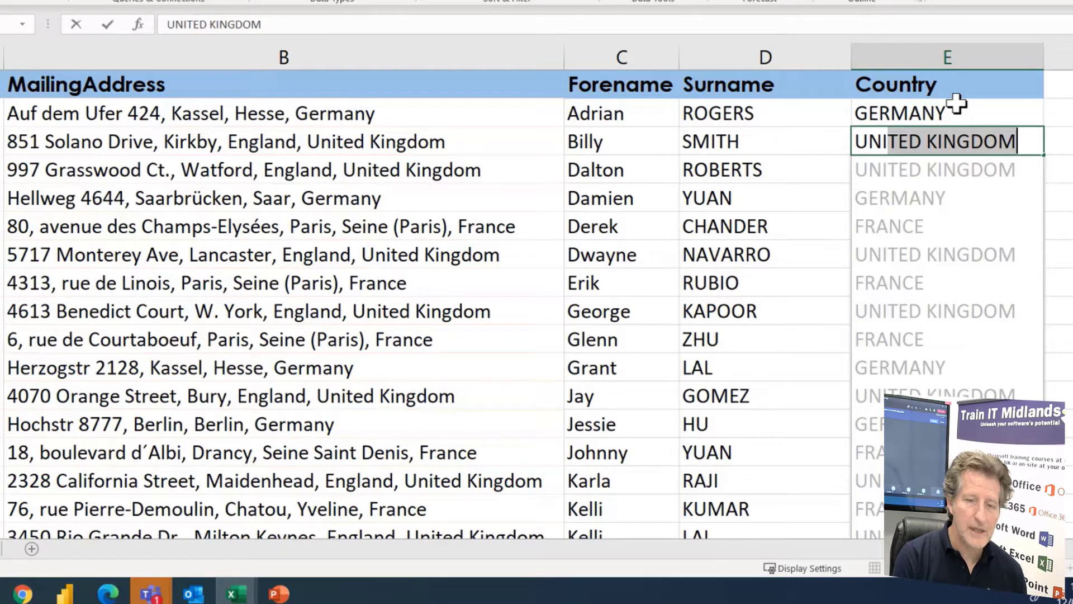
key(Return)
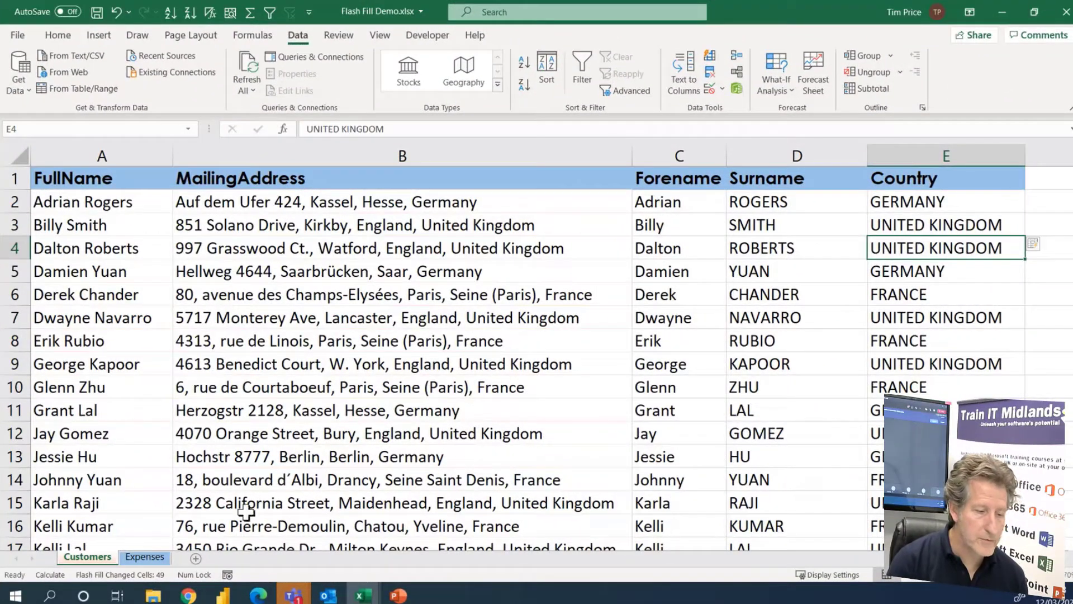
On the Expenses sheet, examine the Data column and Flash Fill the Rep column from the first two reps' names entered in D4 and D5
click(149, 558)
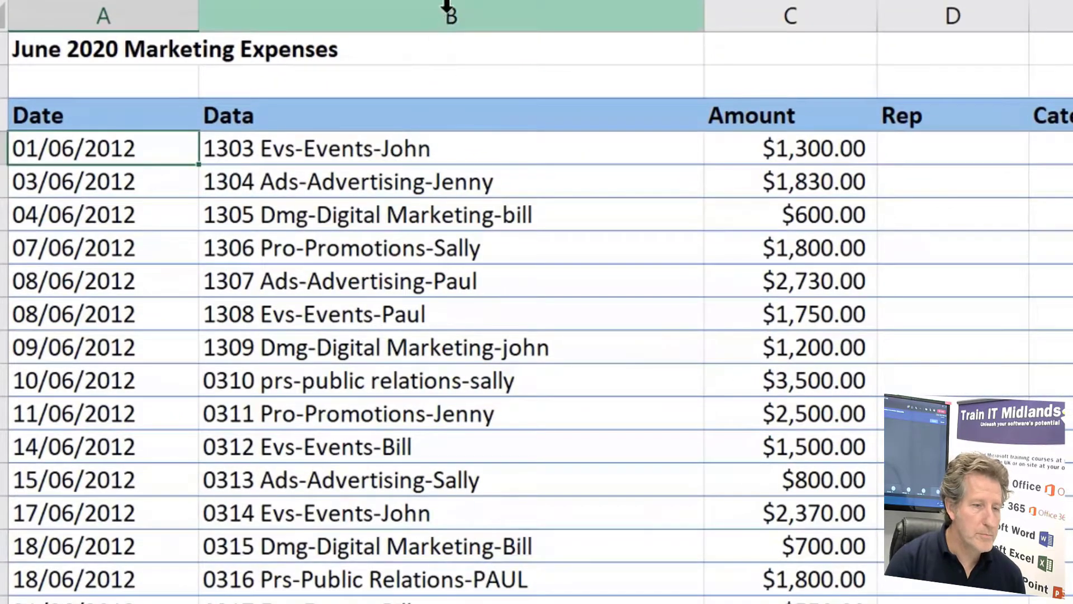
click(447, 6)
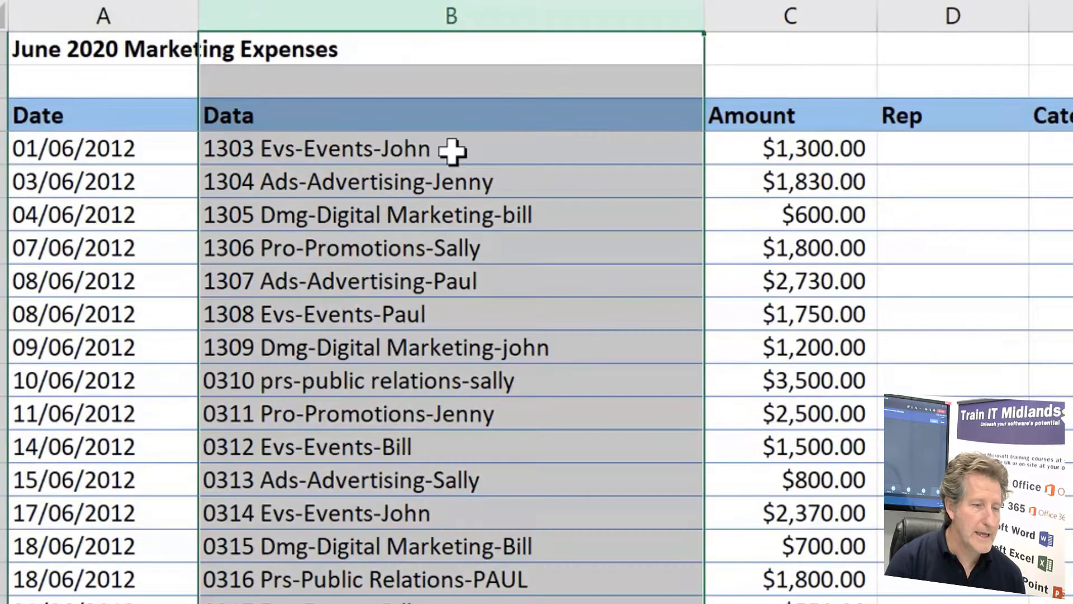
click(457, 149)
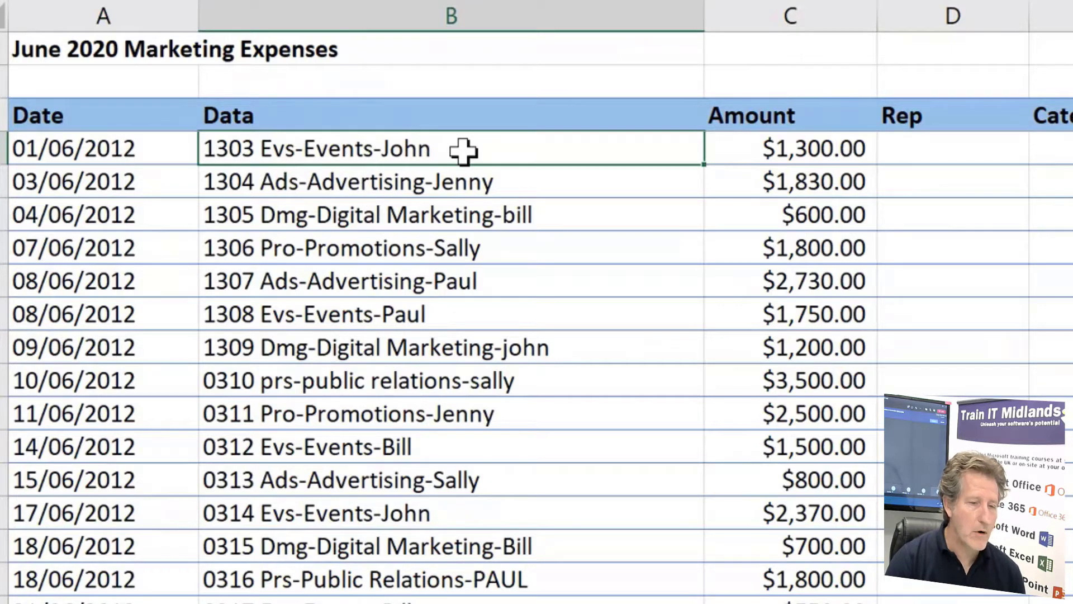
click(484, 183)
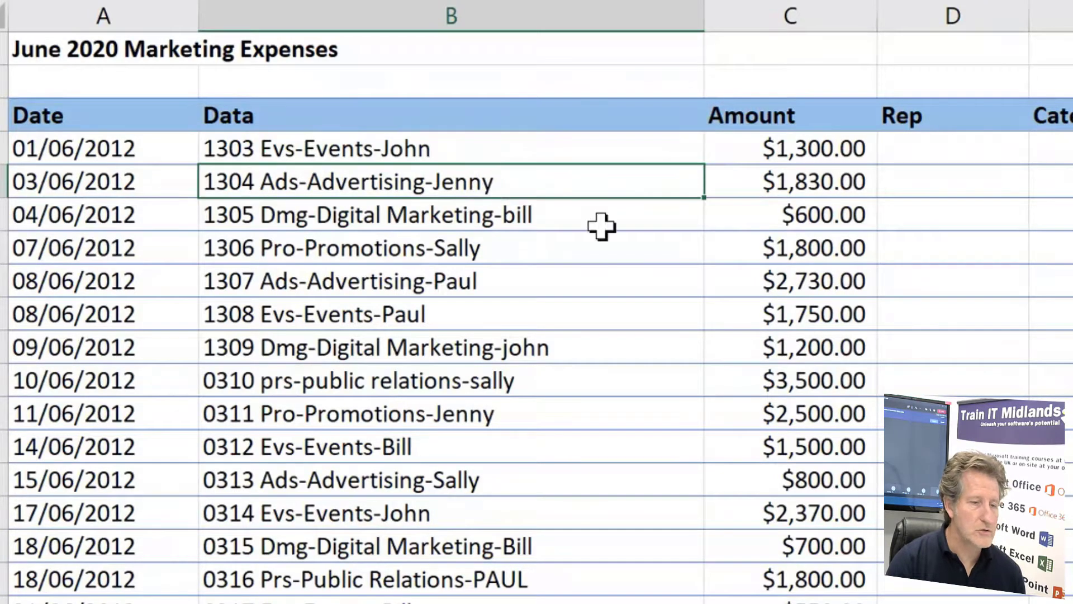
click(601, 226)
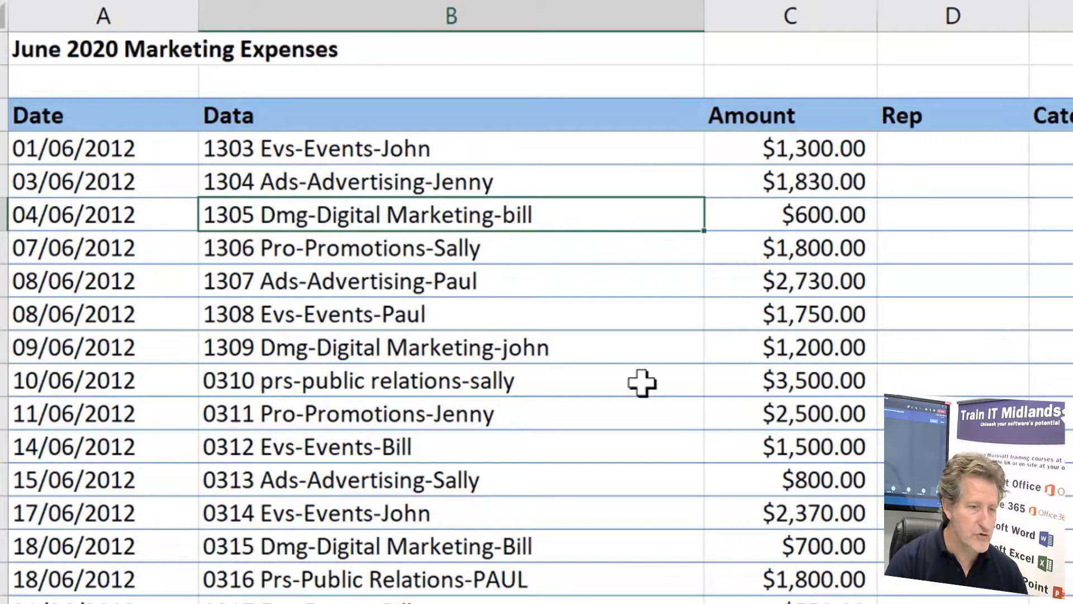
click(947, 150)
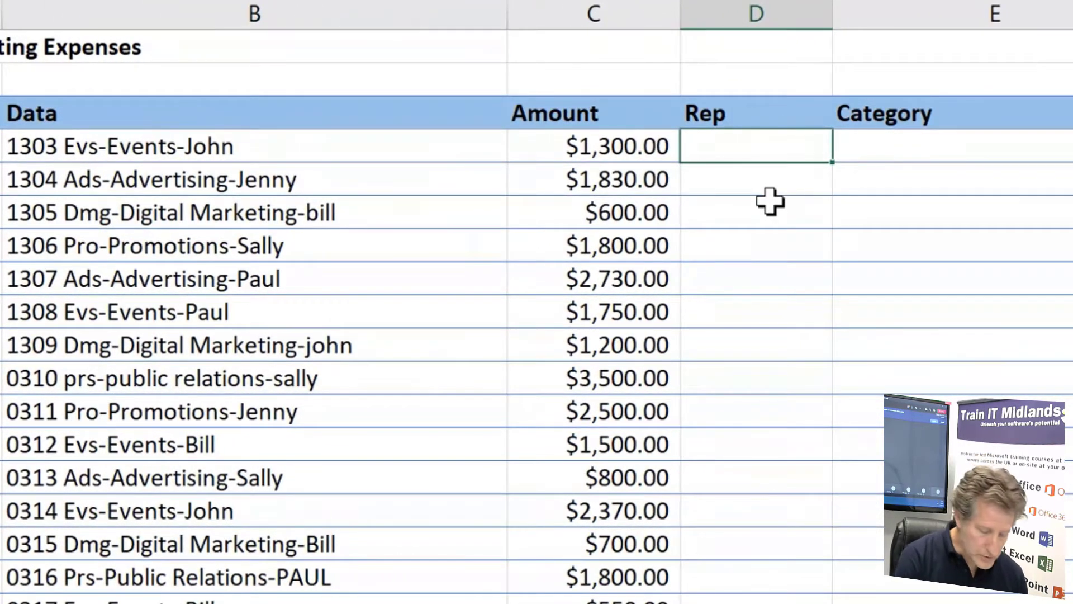
text(John)
key(Return)
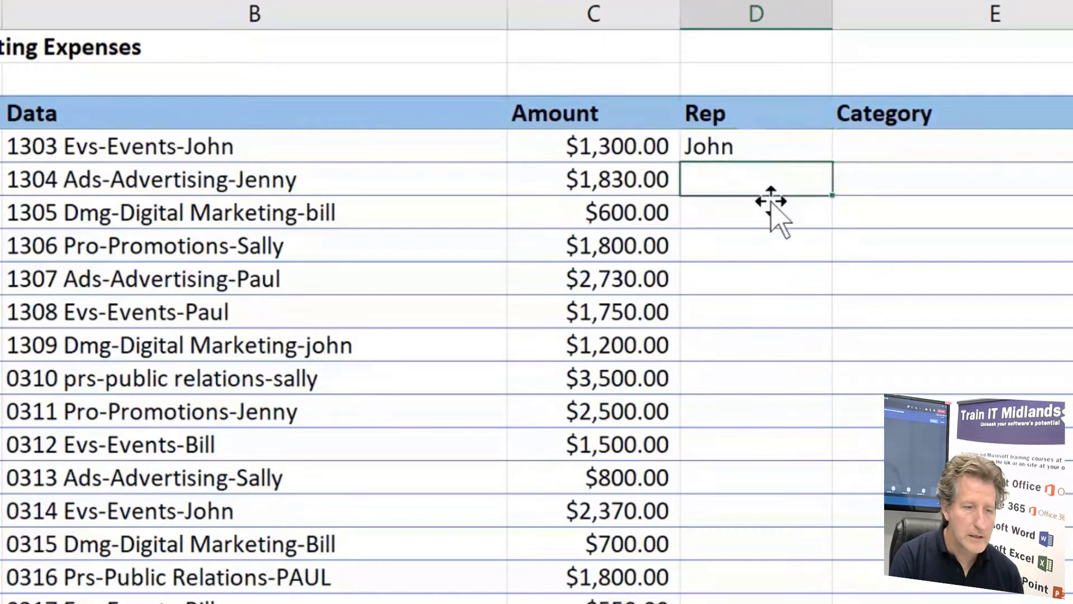
text(Jenny)
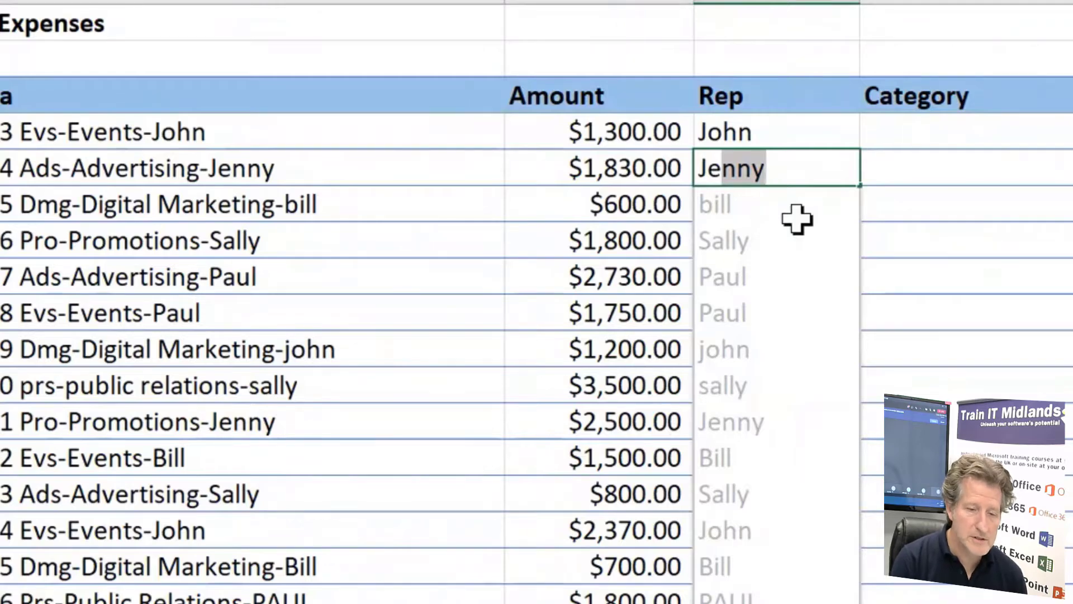
key(Return)
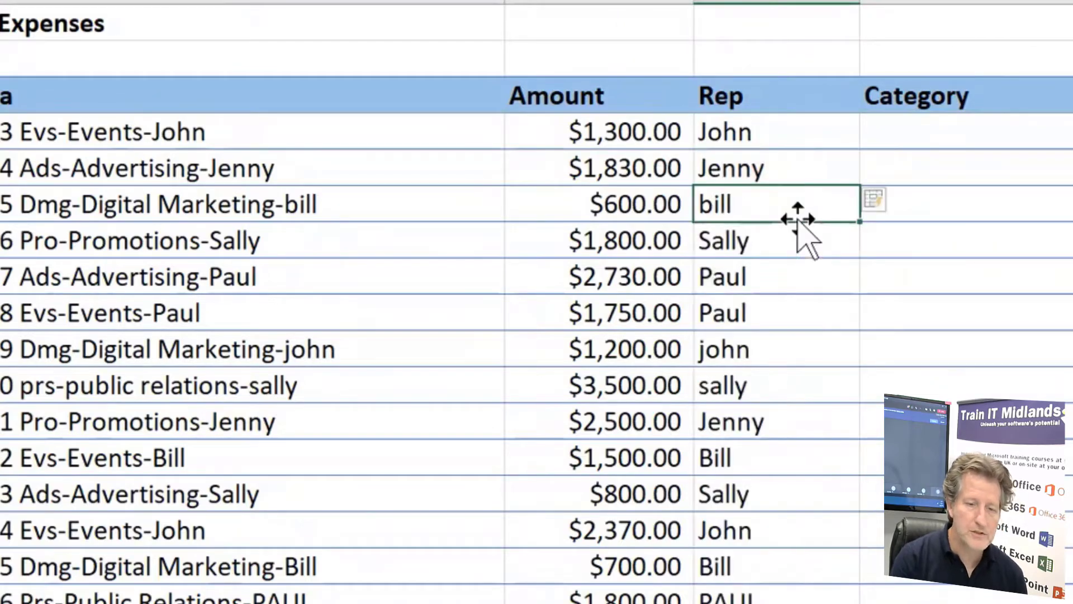
Capitalise the initial of the rep's name in D6 so Flash Fill corrects the other lower-case names, and check the names down the Rep column
click(757, 353)
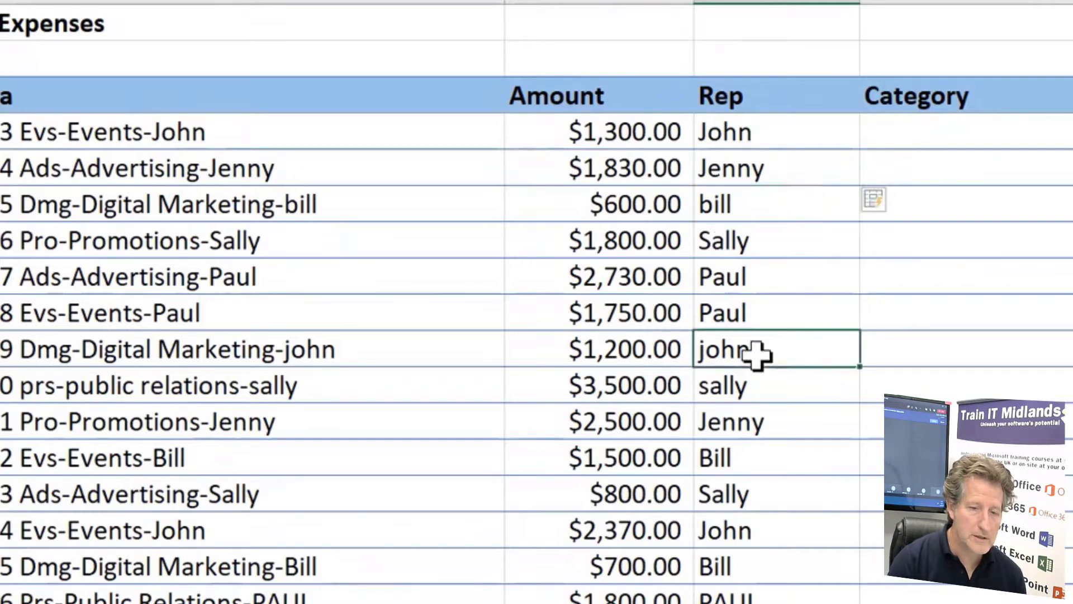
click(762, 385)
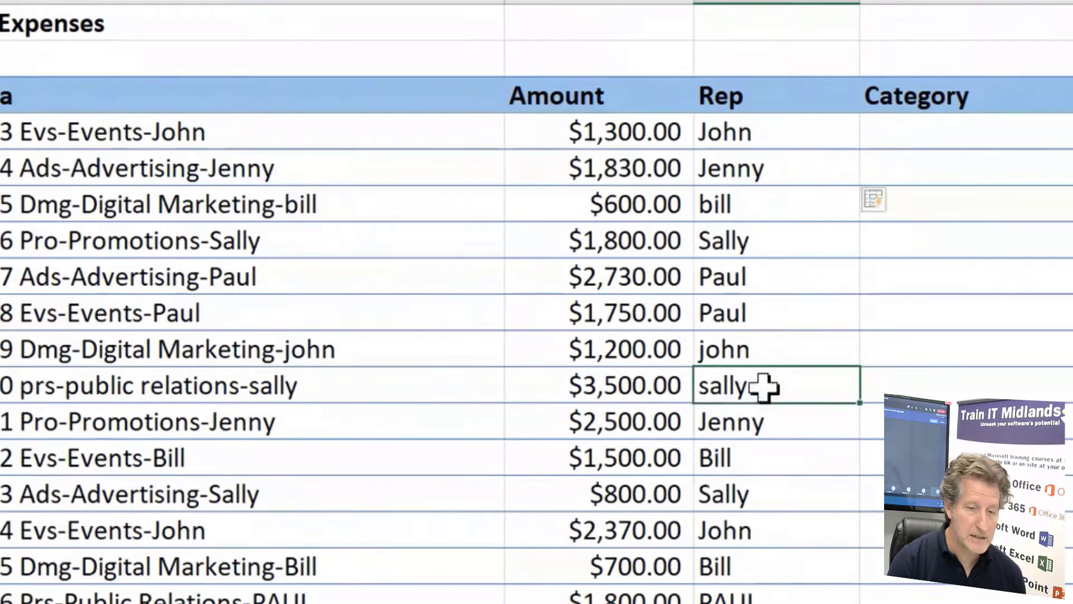
click(716, 207)
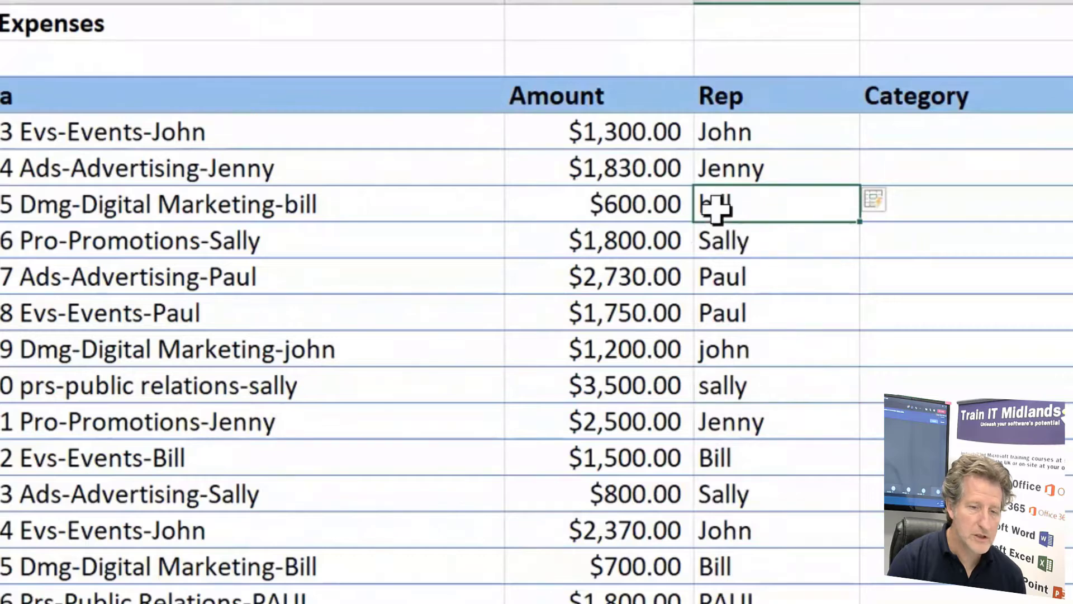
double_click(716, 207)
key(Home)
key(Delete)
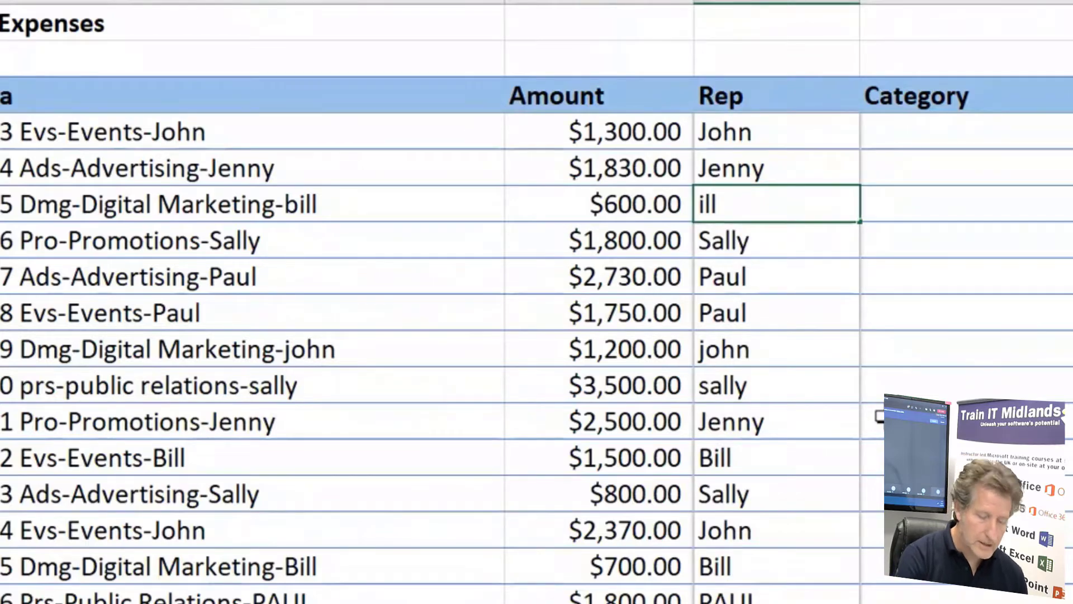
text(B)
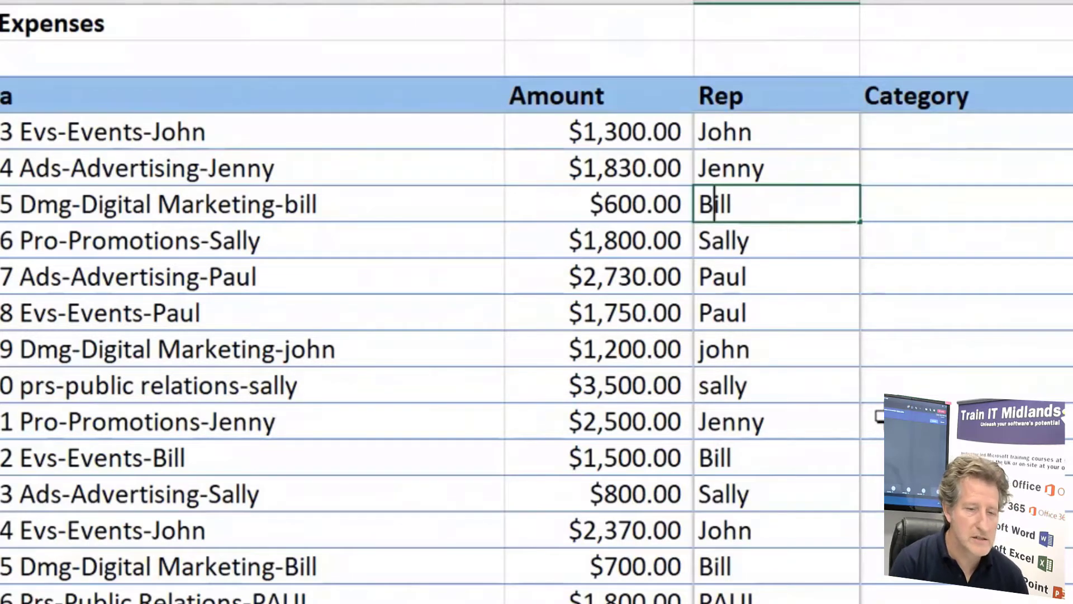
key(Return)
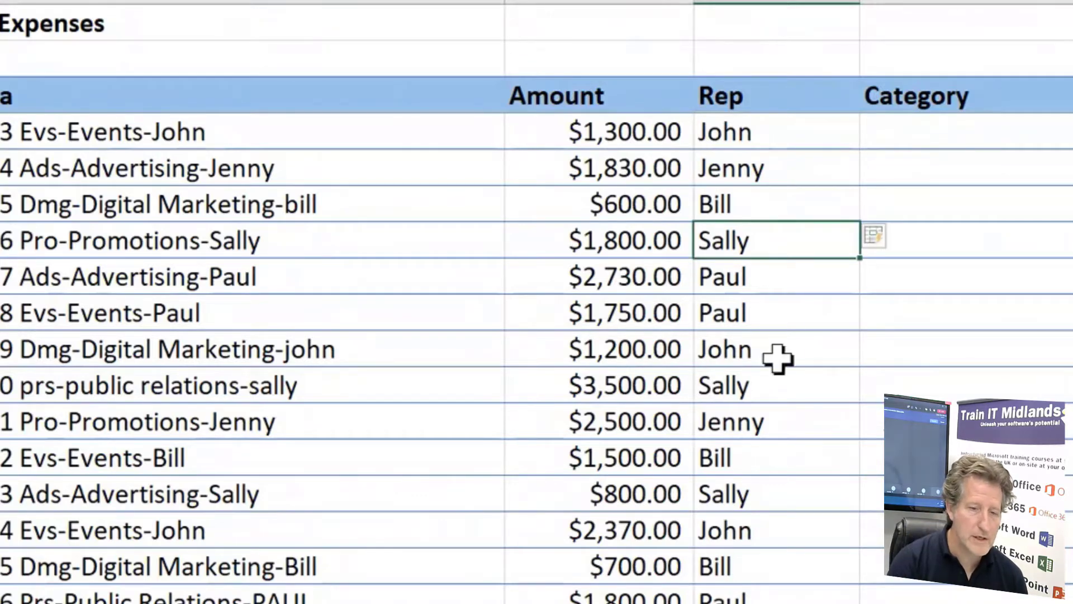
click(750, 276)
click(757, 316)
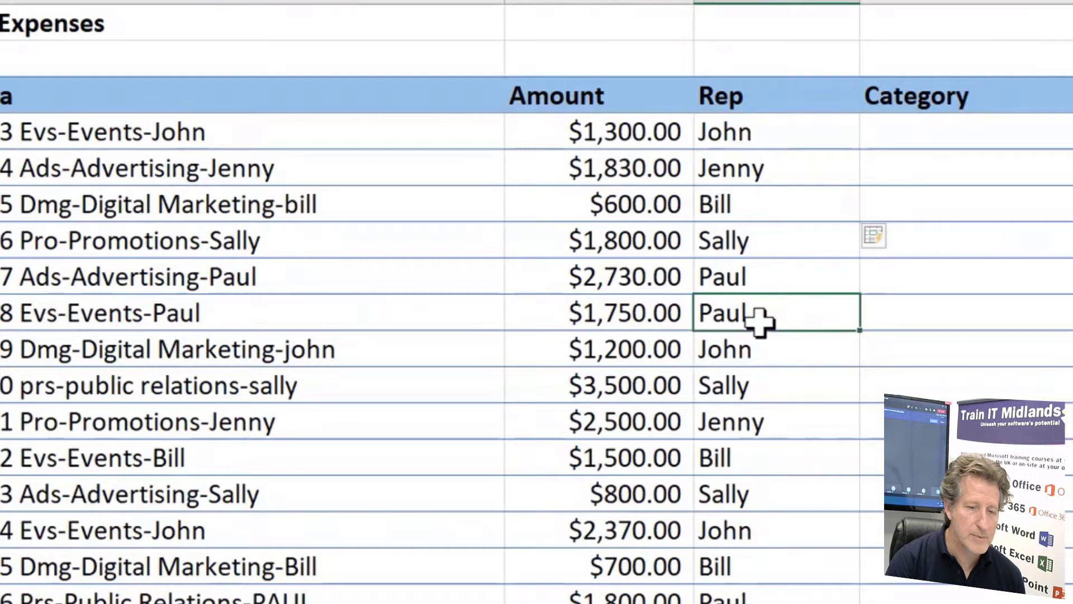
click(762, 384)
click(760, 426)
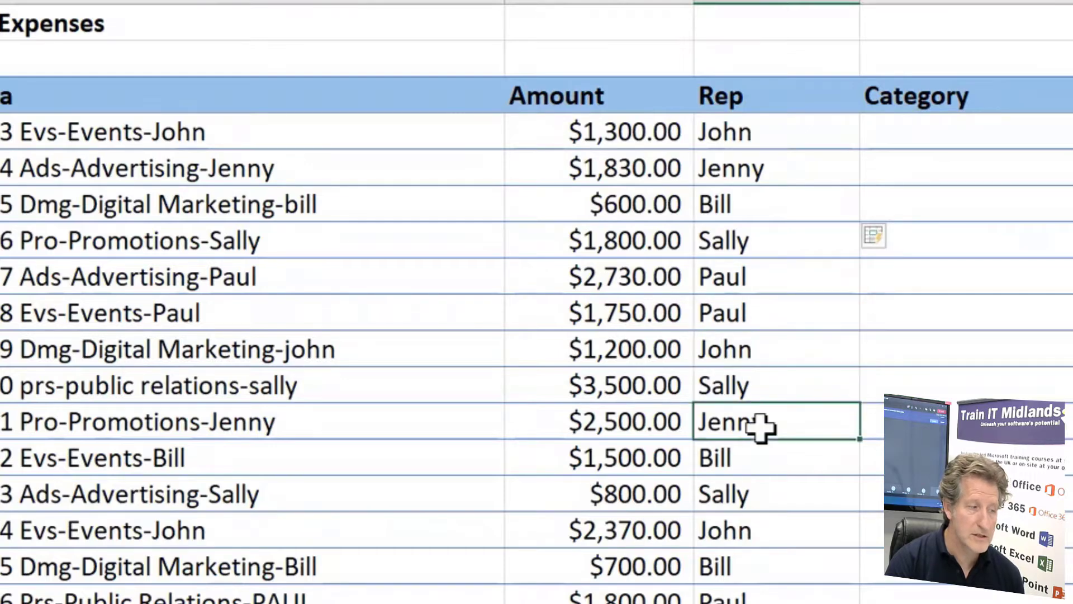
Enter EVENTS in E4 and ADVERTISING in E5 as the first two examples in the Category column
click(772, 540)
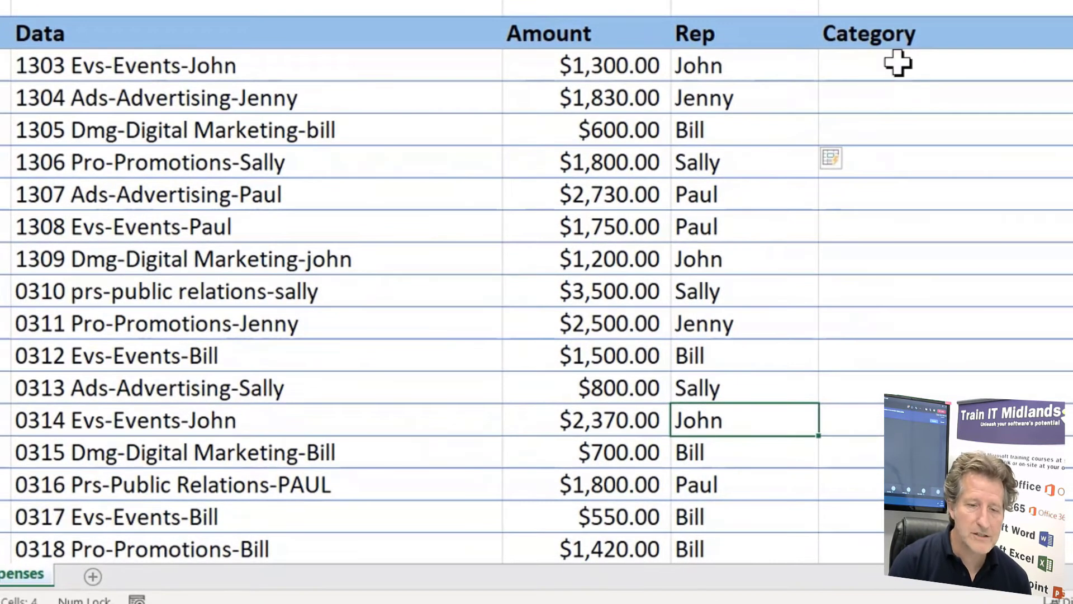
click(898, 63)
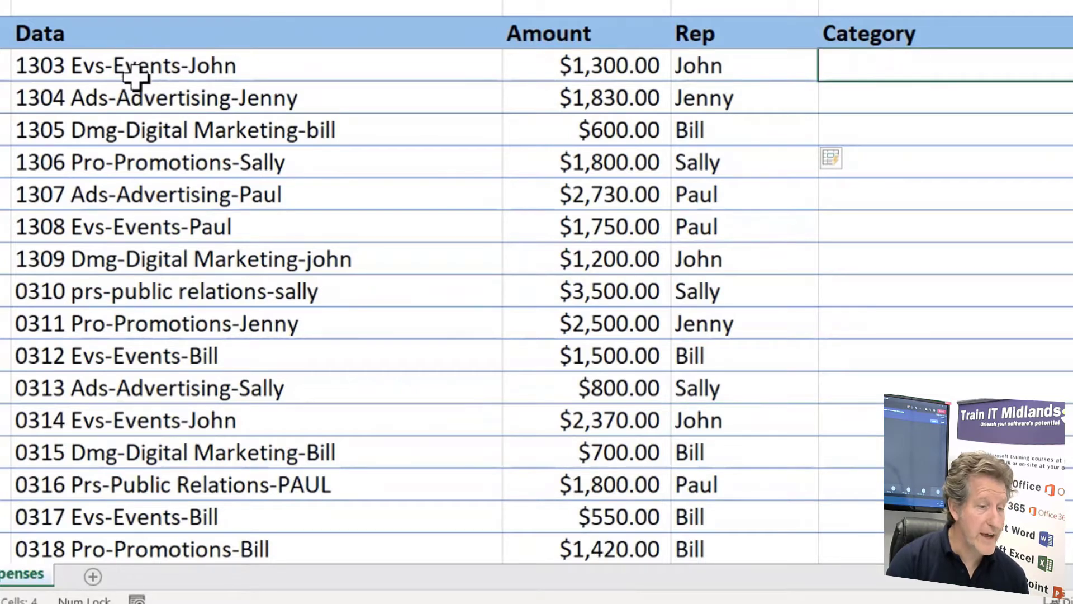
text(E)
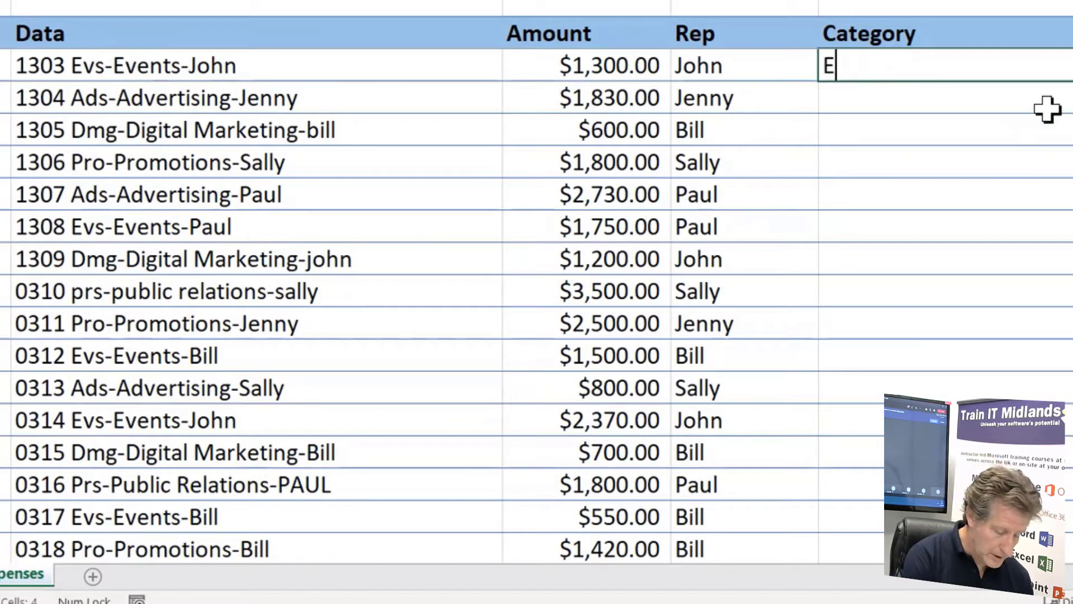
text(VENTS)
click(1047, 109)
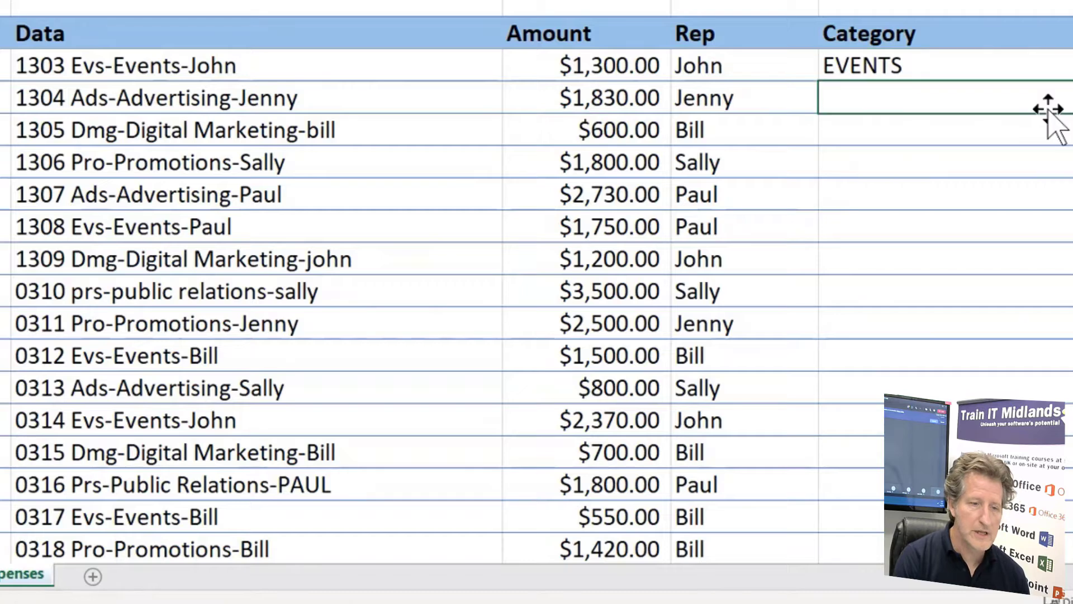
text(AD)
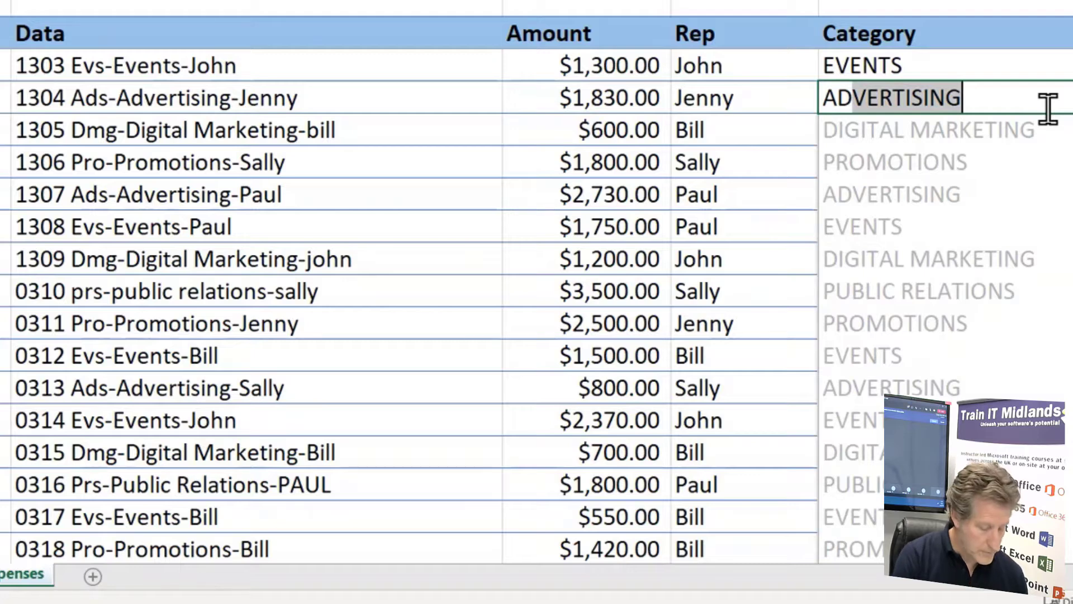
text(VER)
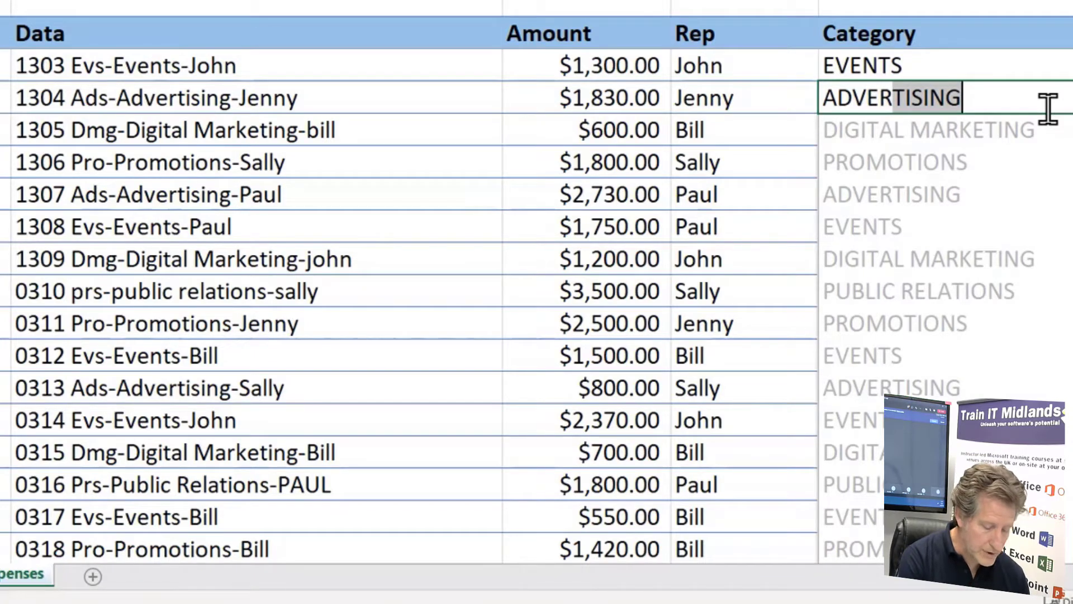
text(TISING)
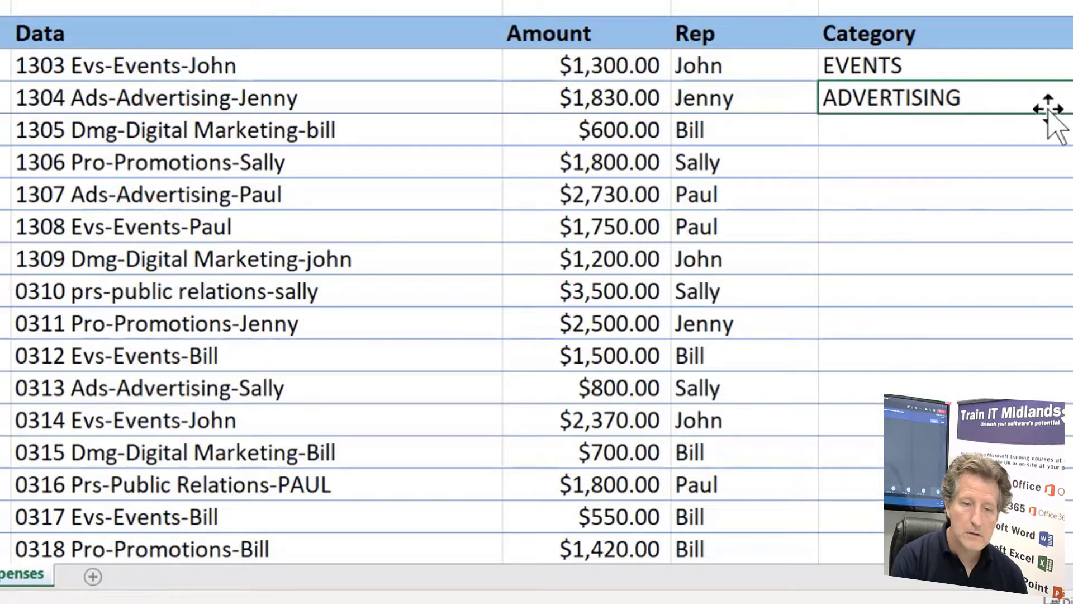
key(Return)
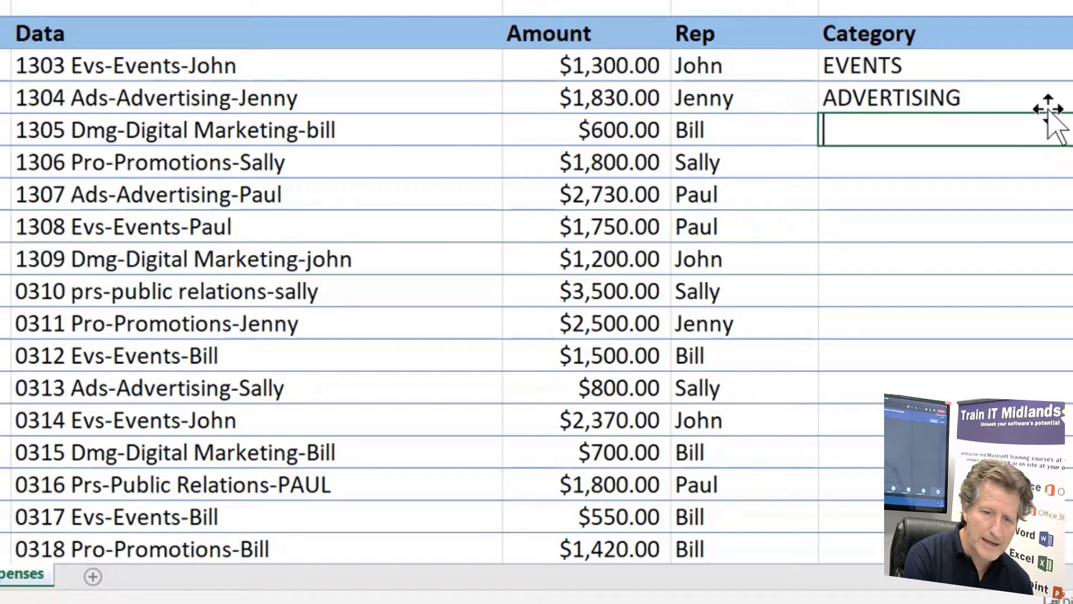
text(D)
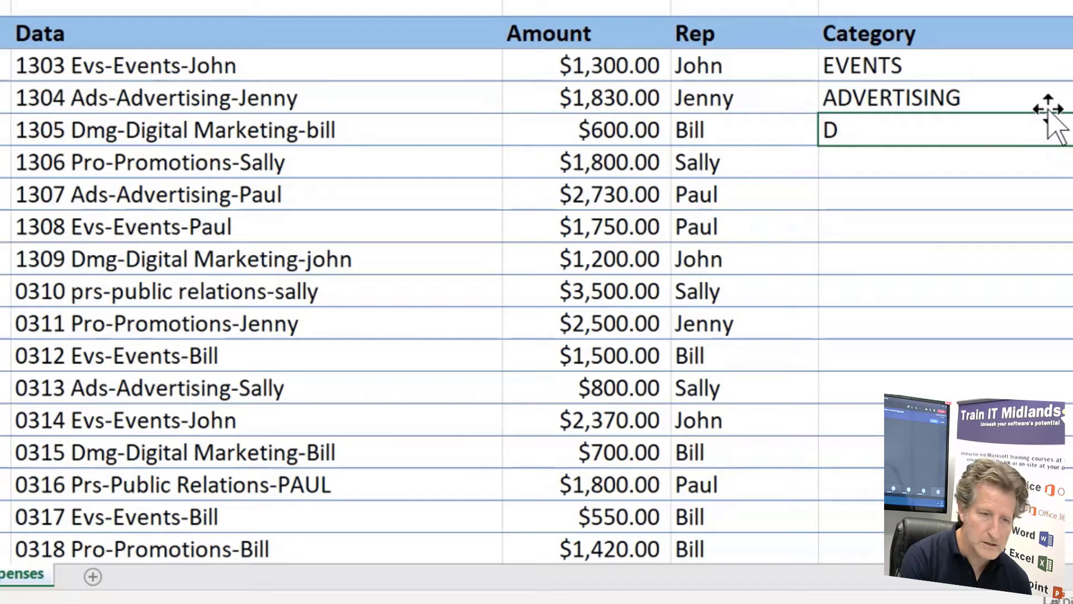
text(I)
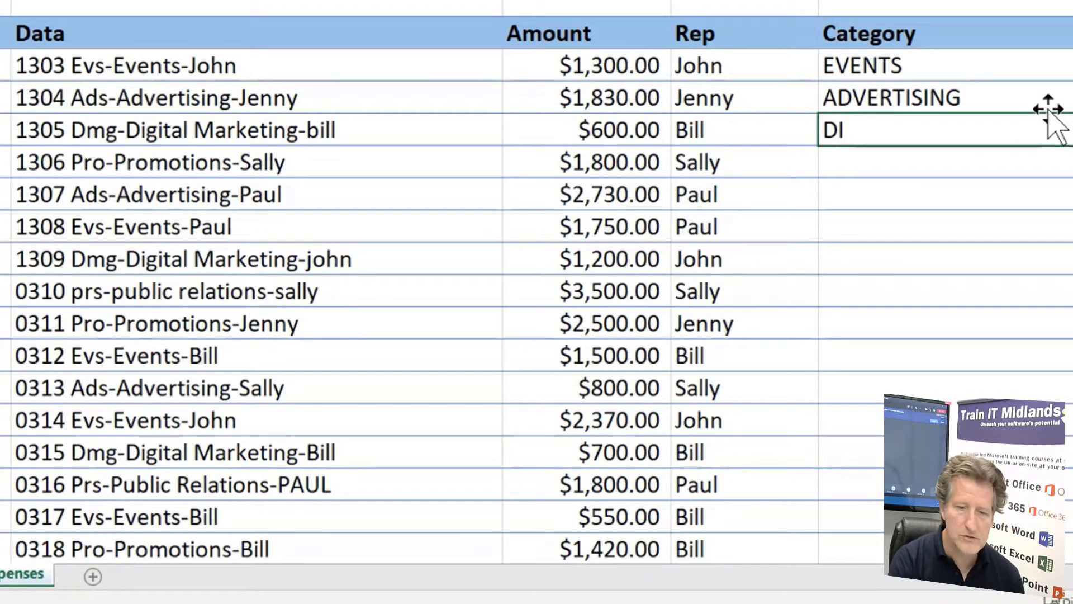
key(BackSpace)
key(BackSpace)
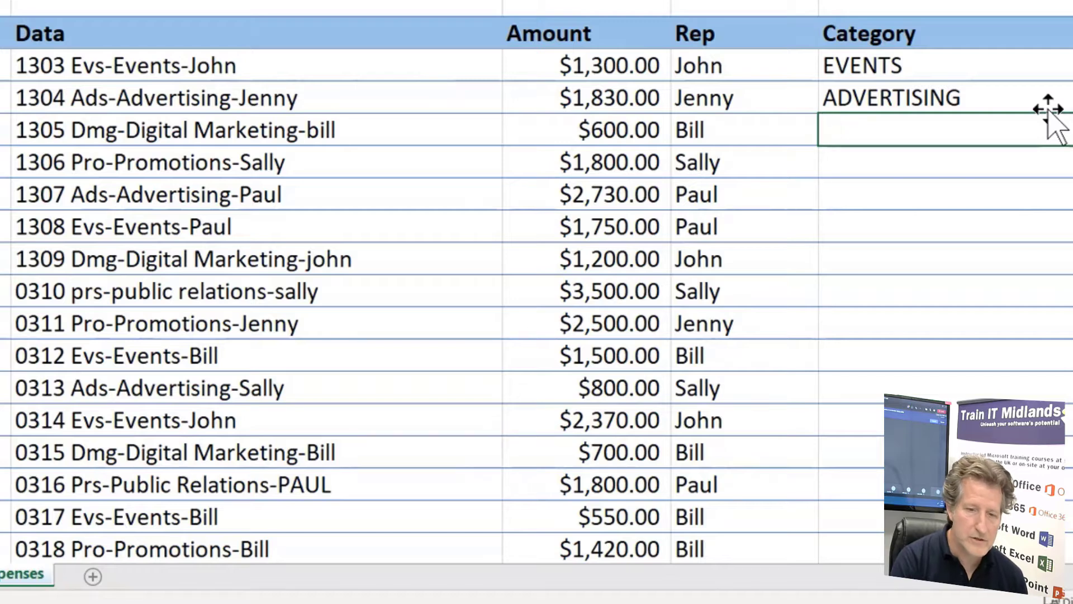
key(Return)
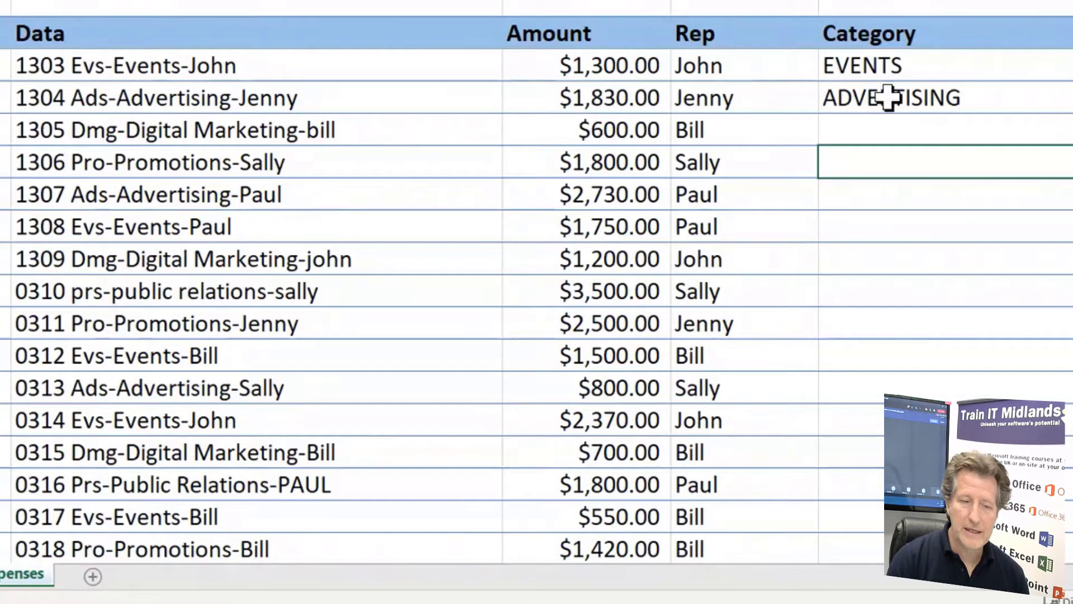
Flash Fill the rest of the Category column from E6, following the EVENTS and ADVERTISING examples above it
click(894, 65)
drag(894, 64, 895, 98)
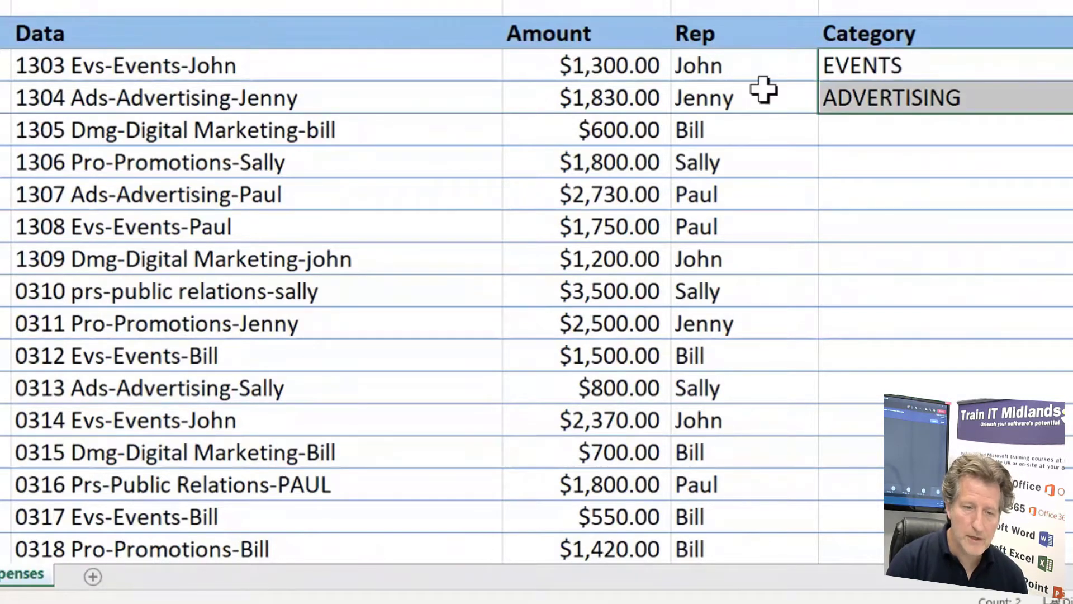
click(230, 92)
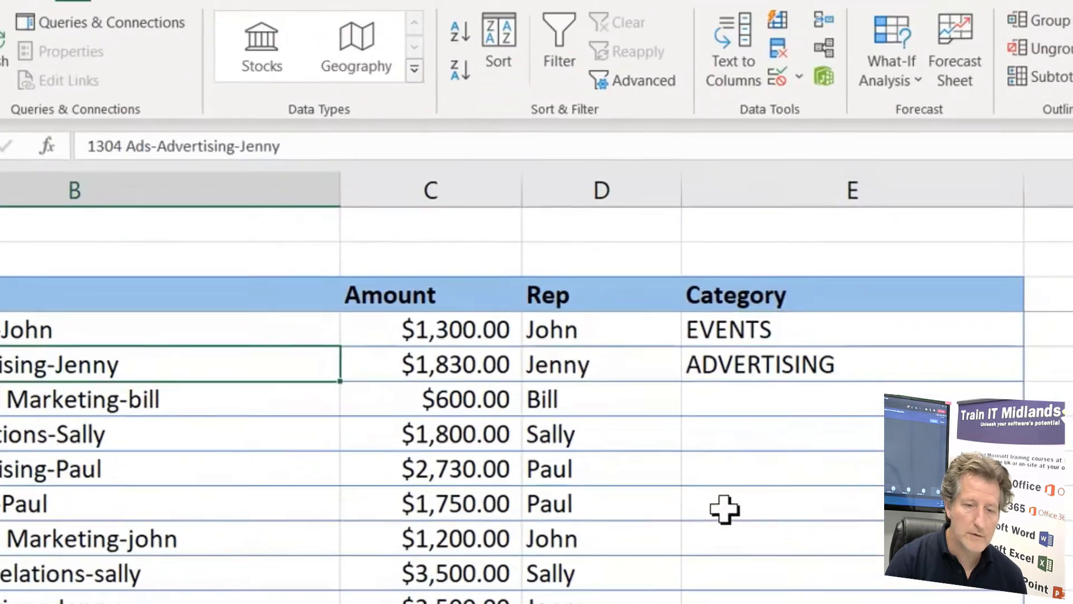
click(897, 128)
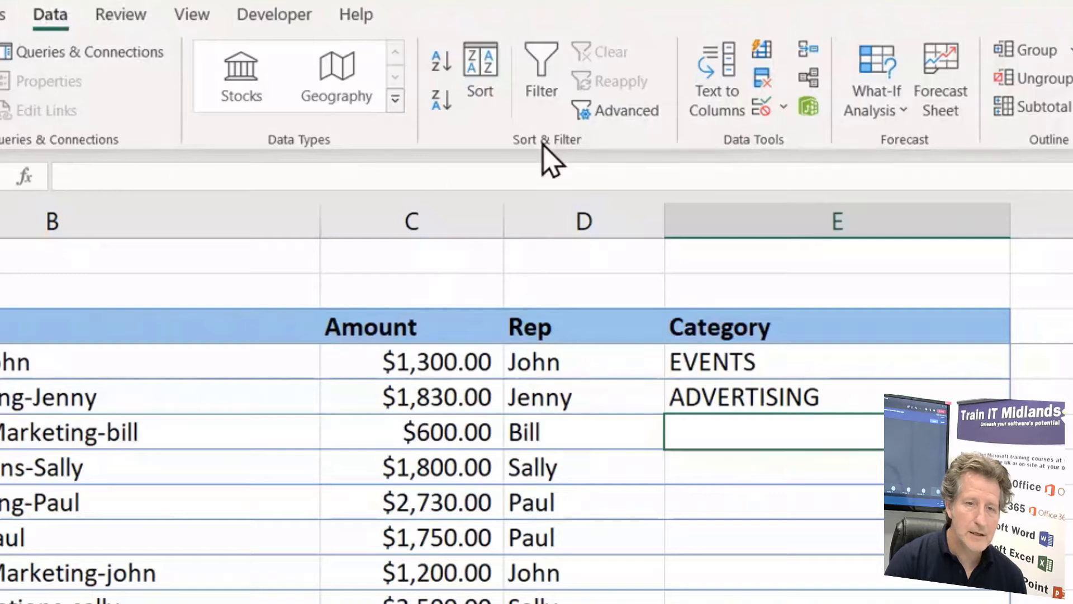
click(771, 54)
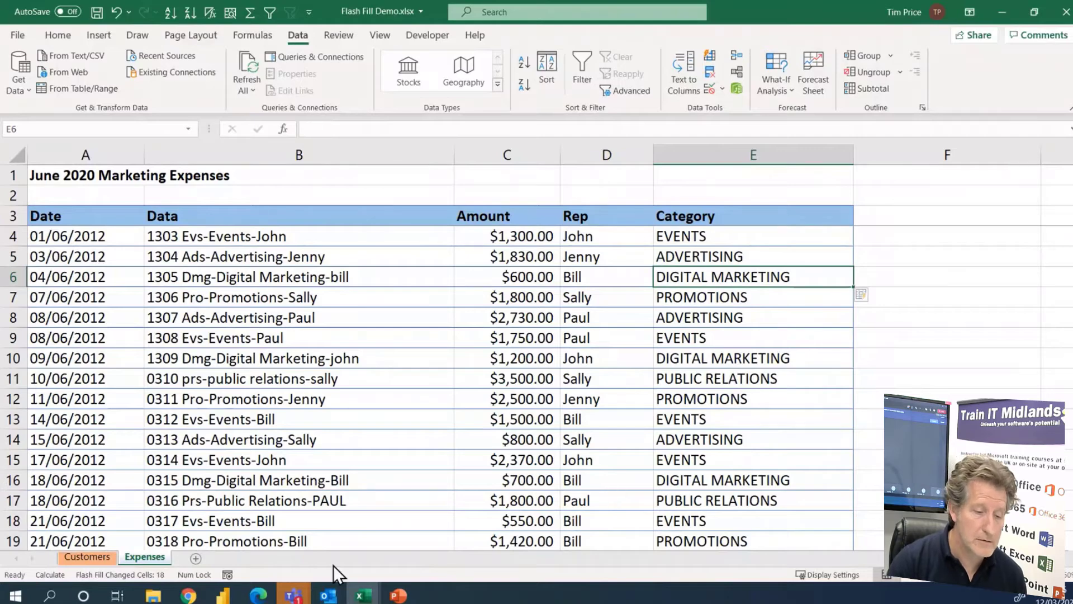
Switch to the Quick Analysis.xlsx workbook and examine the January to August figures of the International Sales Meeting table
mouse_move(360, 596)
click(370, 544)
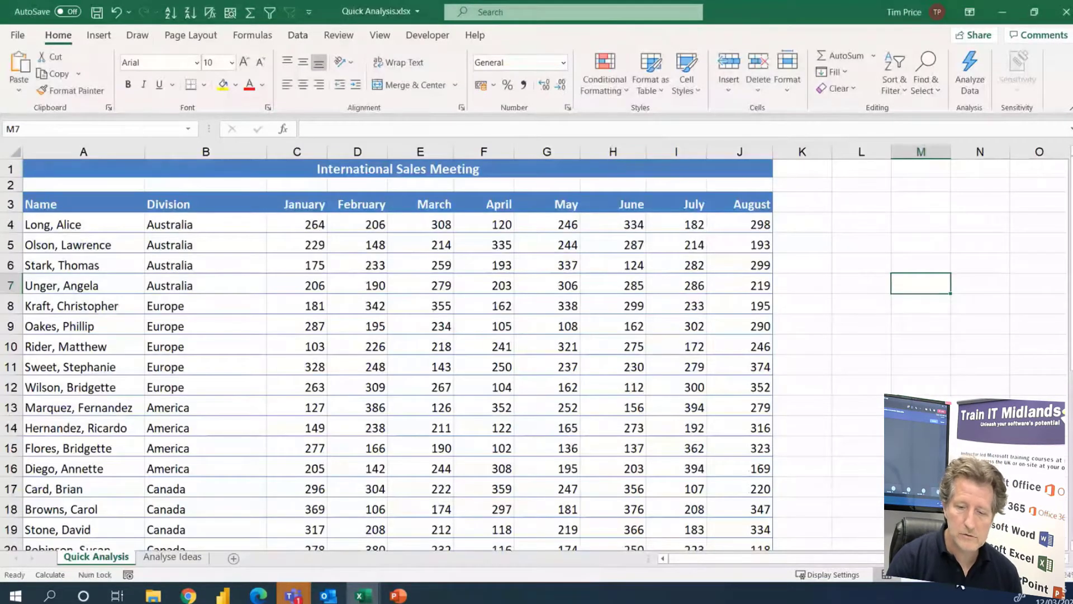
click(958, 575)
click(958, 575)
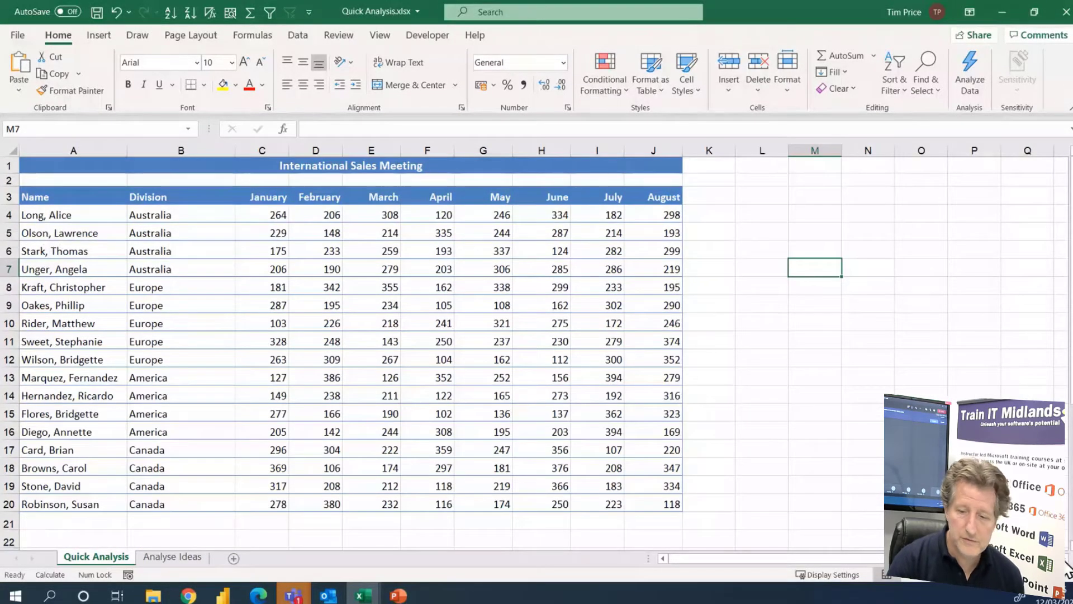
click(1049, 576)
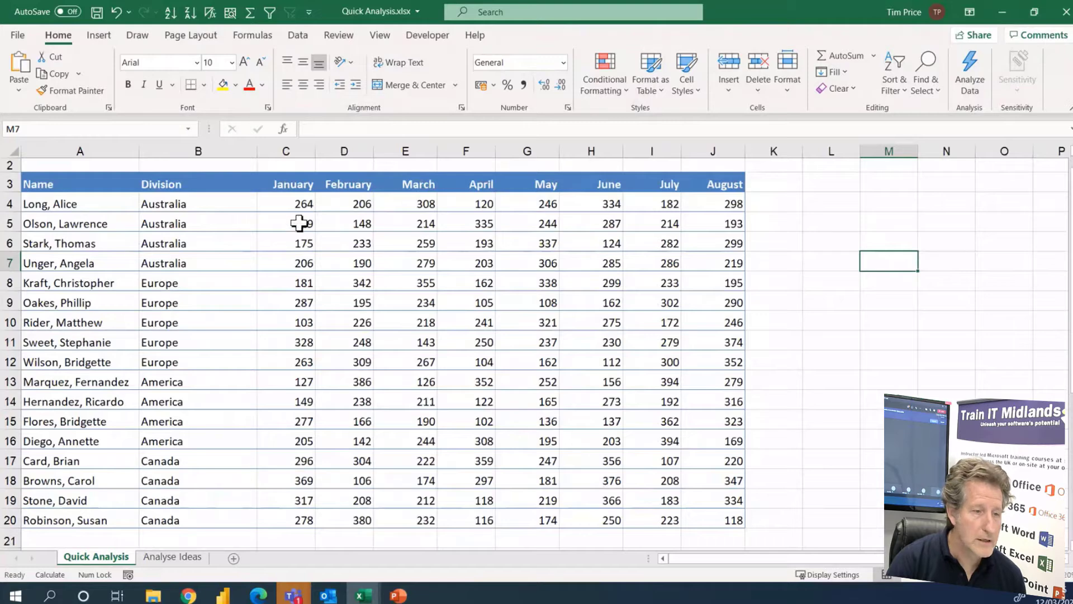
click(290, 184)
click(549, 185)
click(648, 186)
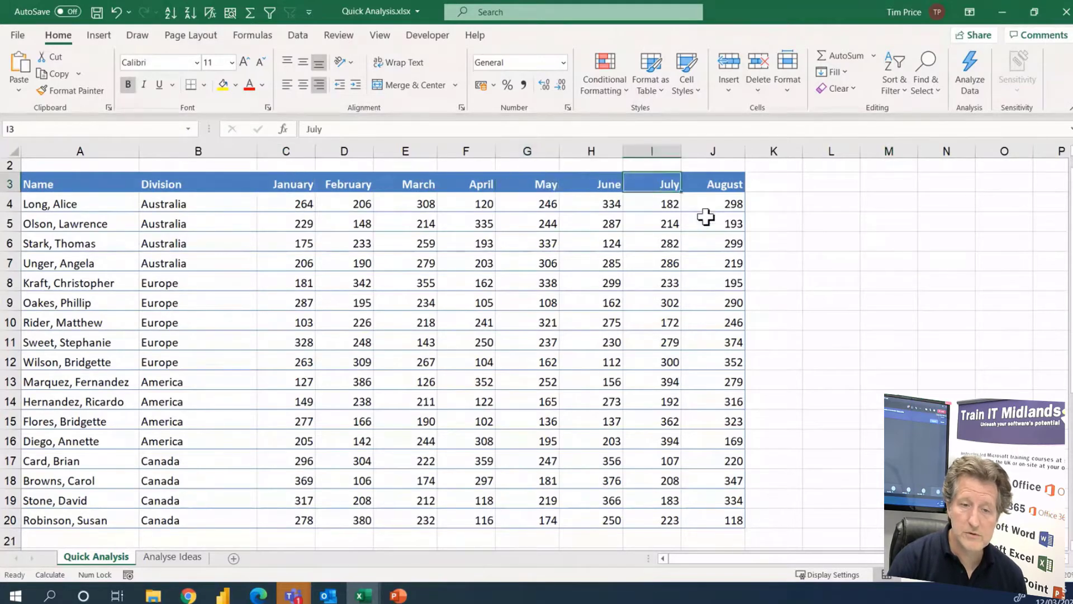
click(719, 200)
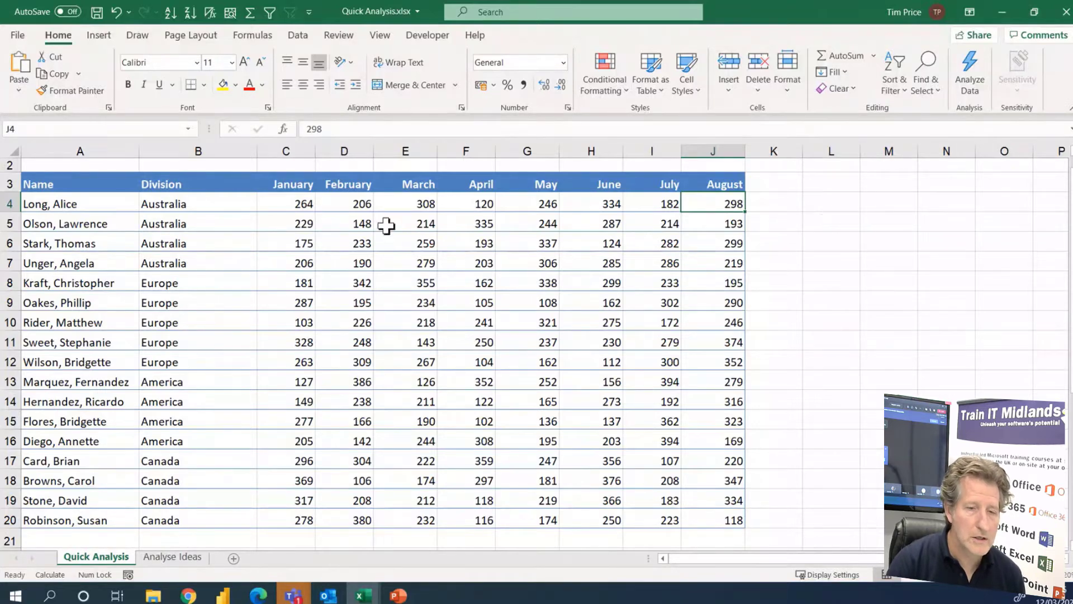
Preview Quick Analysis formatting on the monthly figures C4:J20 and add a Sum row beneath them
drag(283, 204, 709, 511)
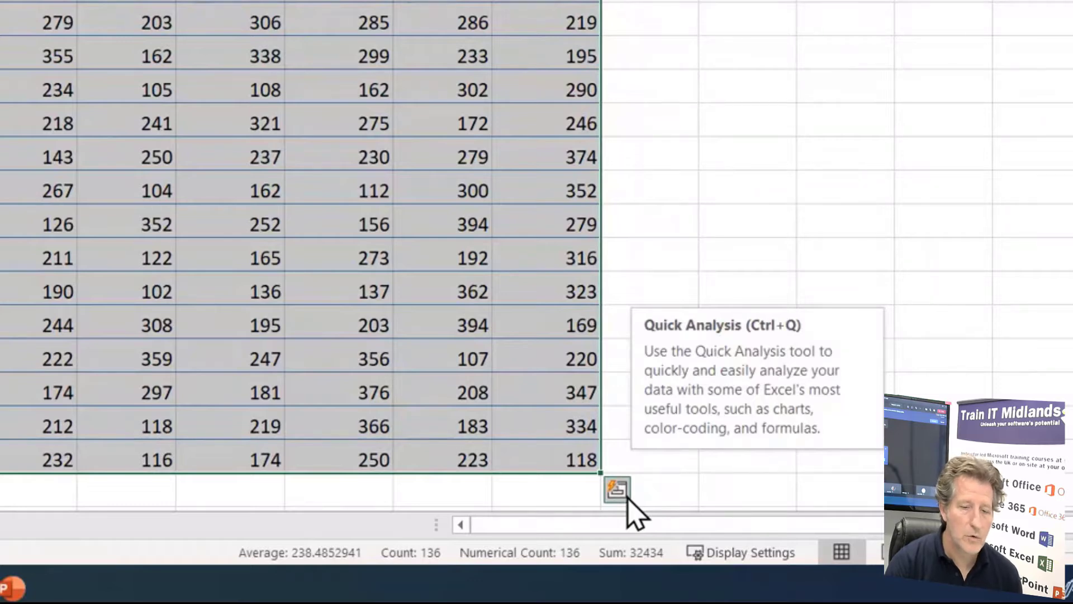
click(625, 496)
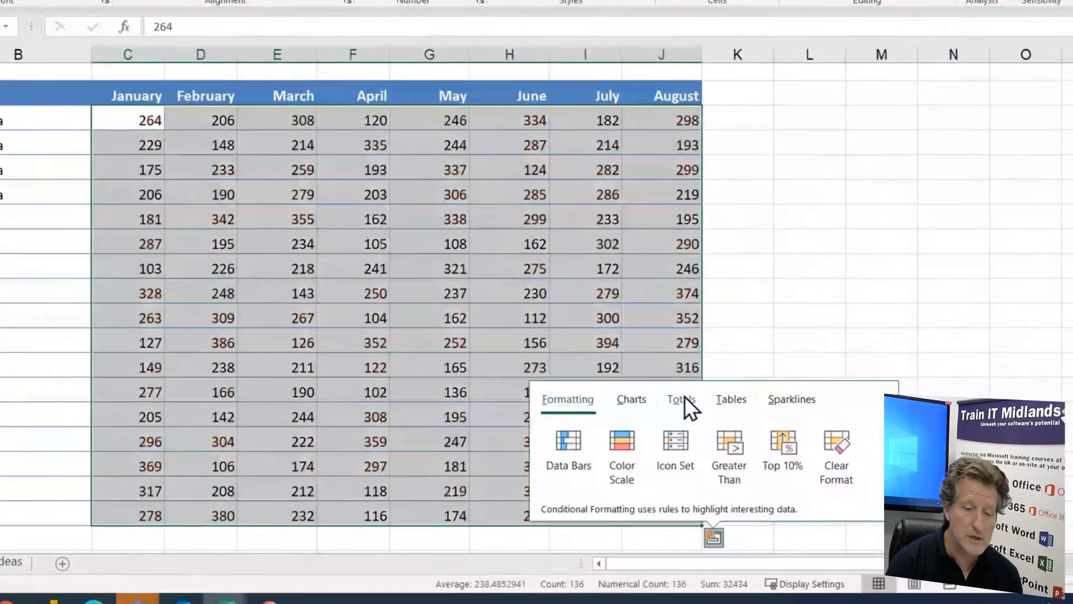
click(729, 426)
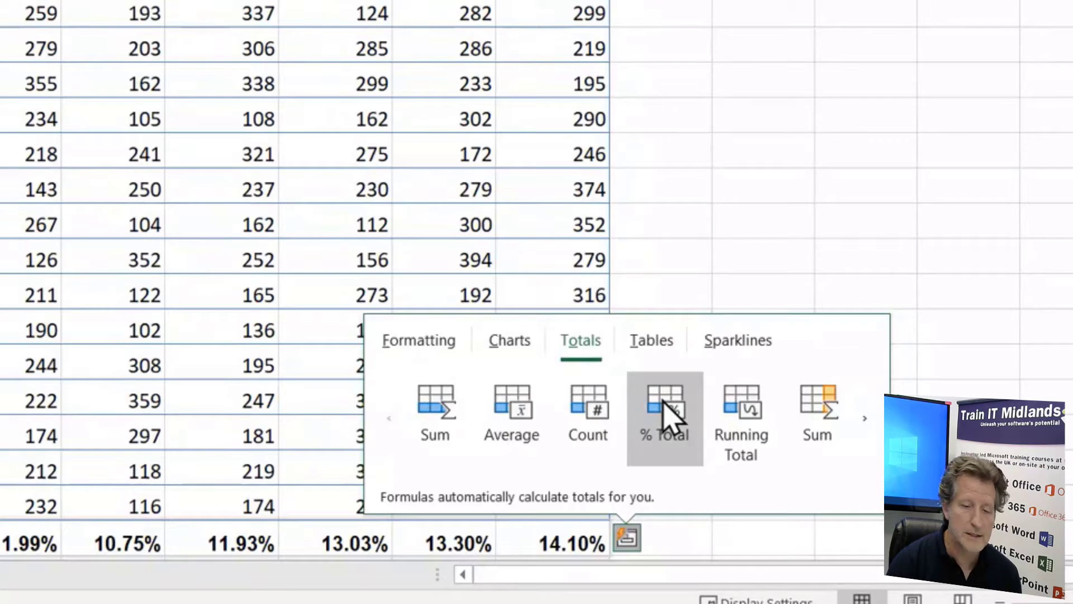
click(434, 412)
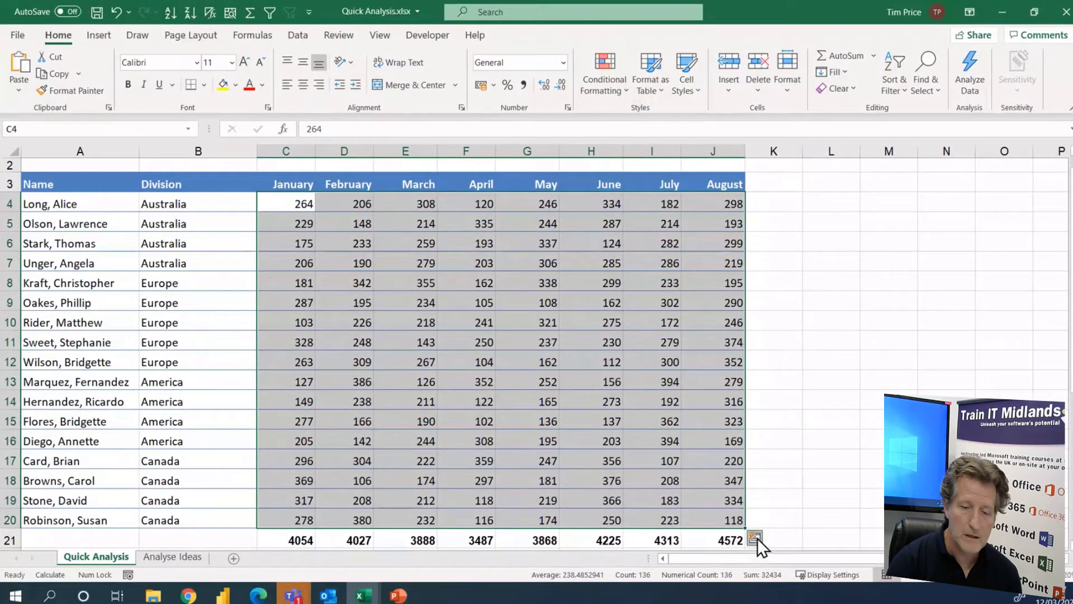
Add a column of row sums beside the August figures with the Quick Analysis totals
click(755, 538)
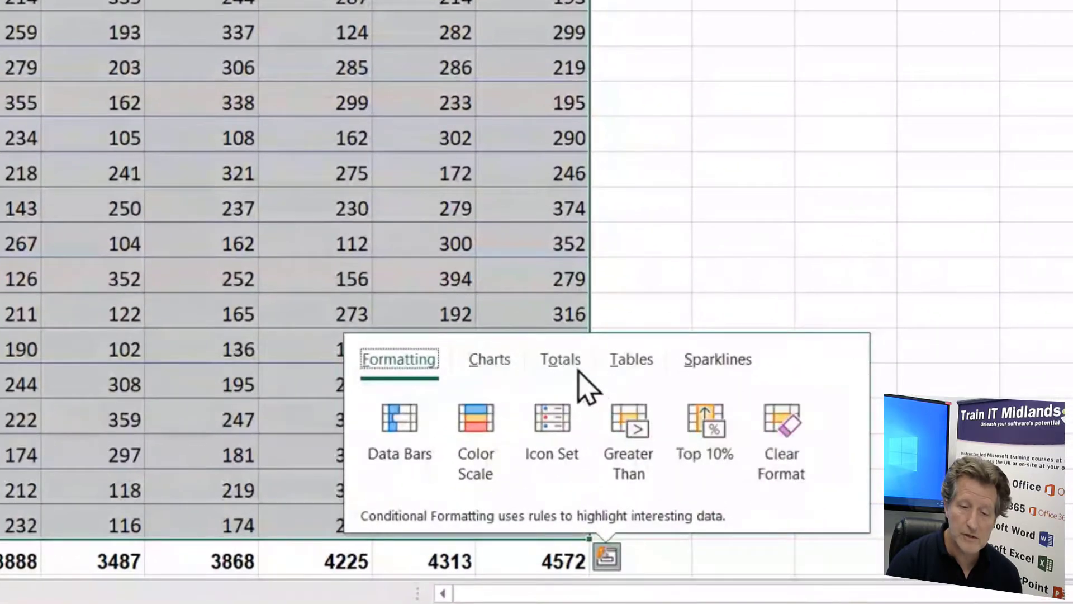
click(559, 360)
click(845, 438)
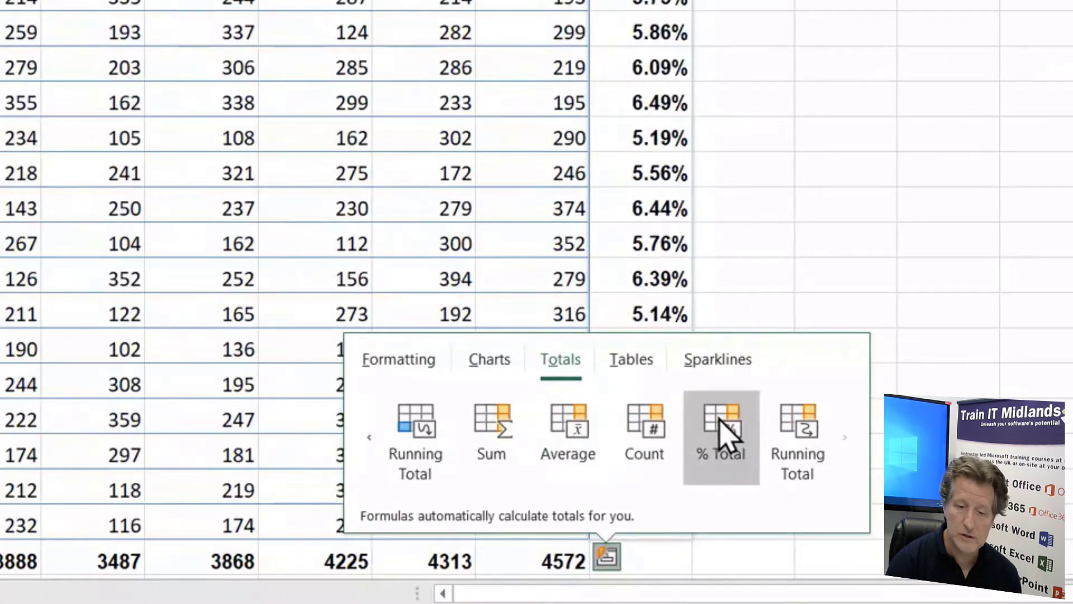
click(510, 445)
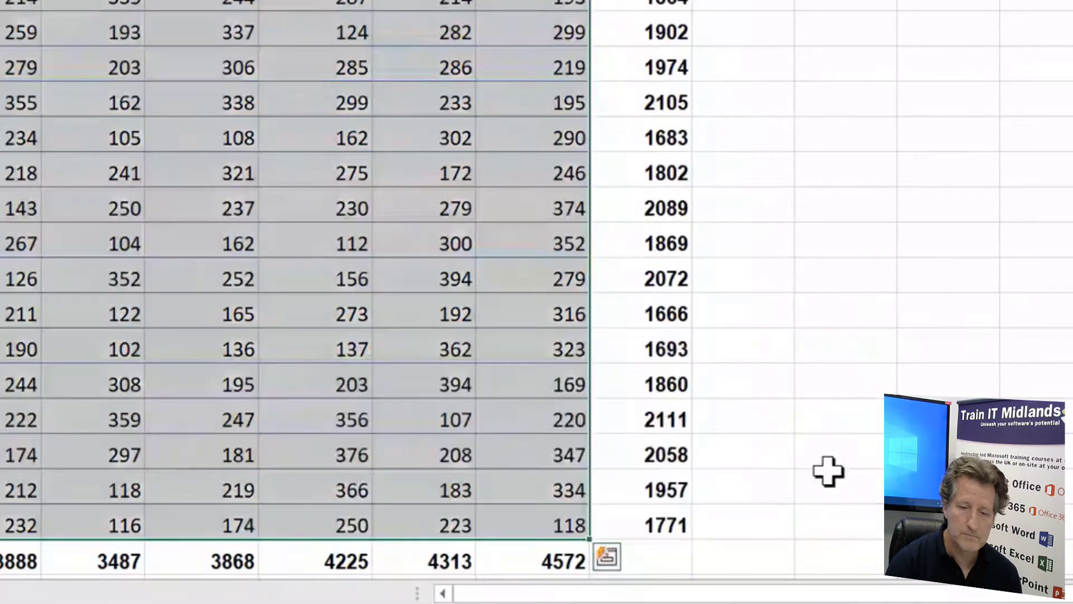
click(827, 445)
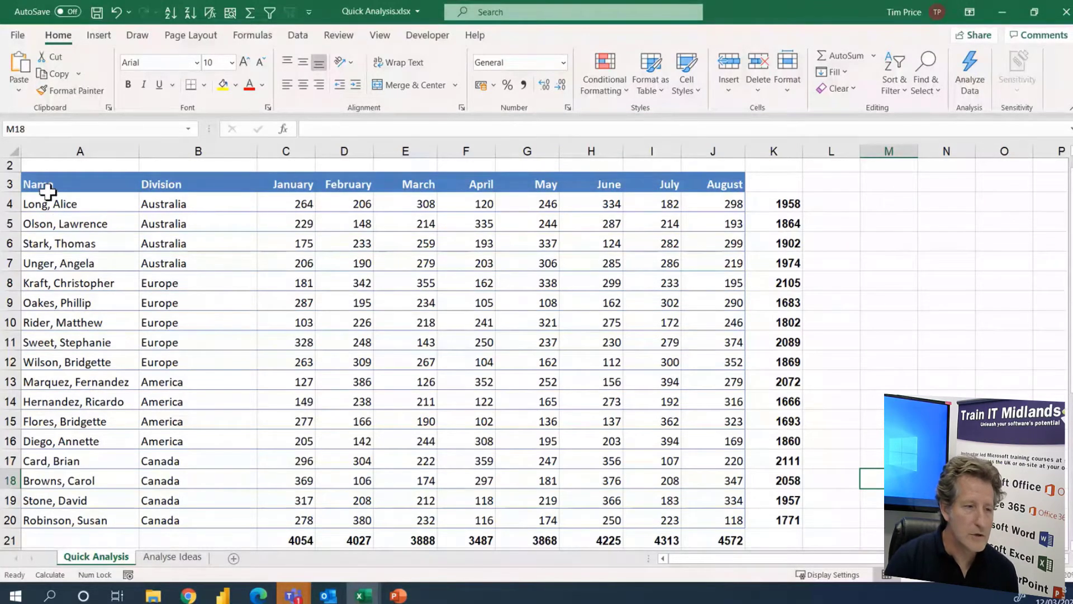
Preview the charts that Quick Analysis recommends for the table A3:J20, without inserting one
drag(47, 192, 711, 517)
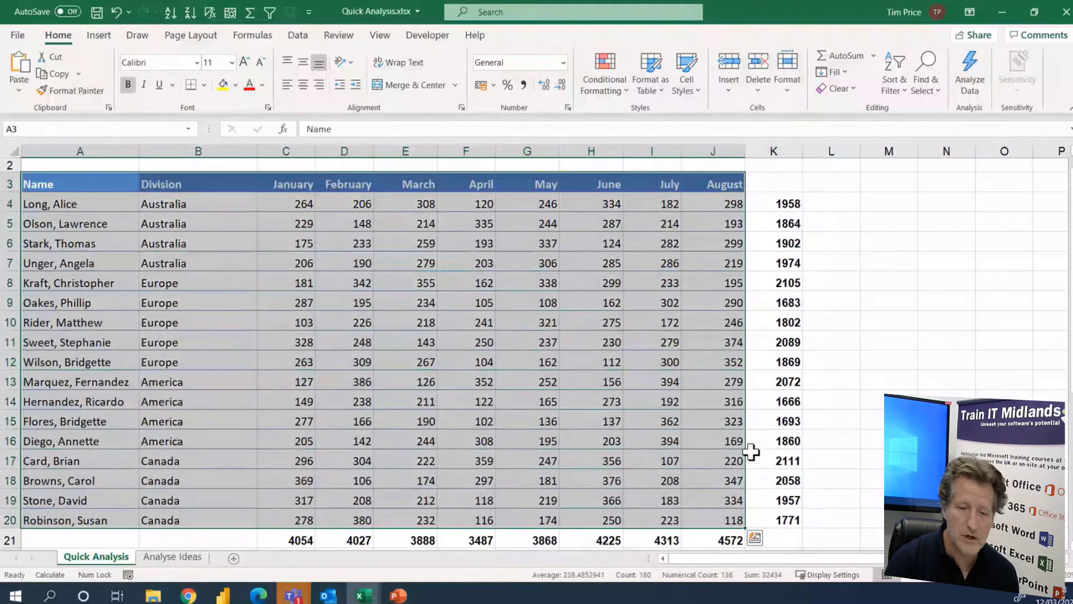
click(756, 538)
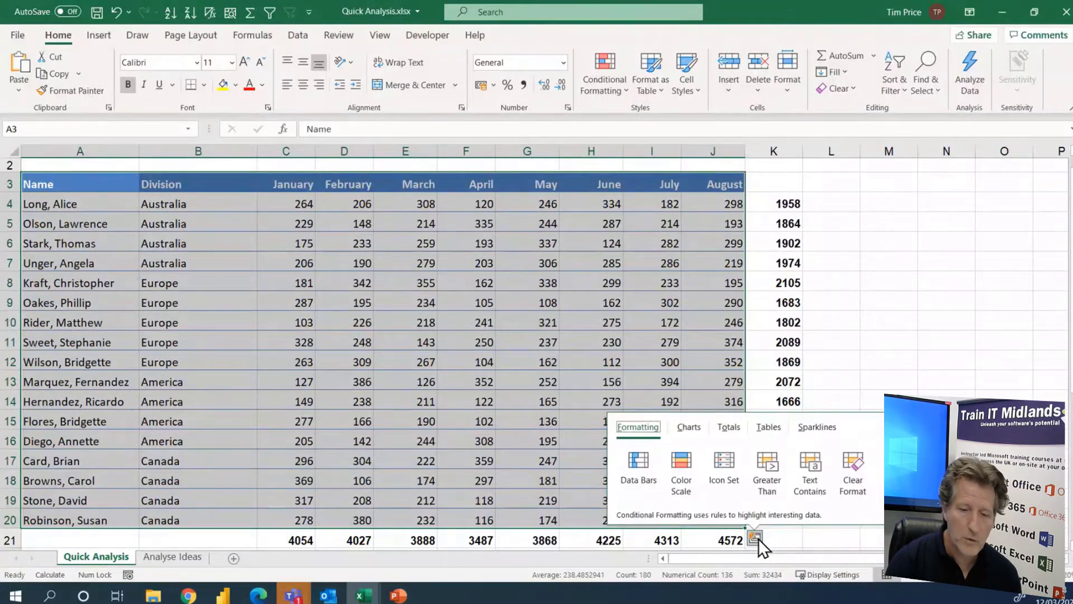
click(692, 430)
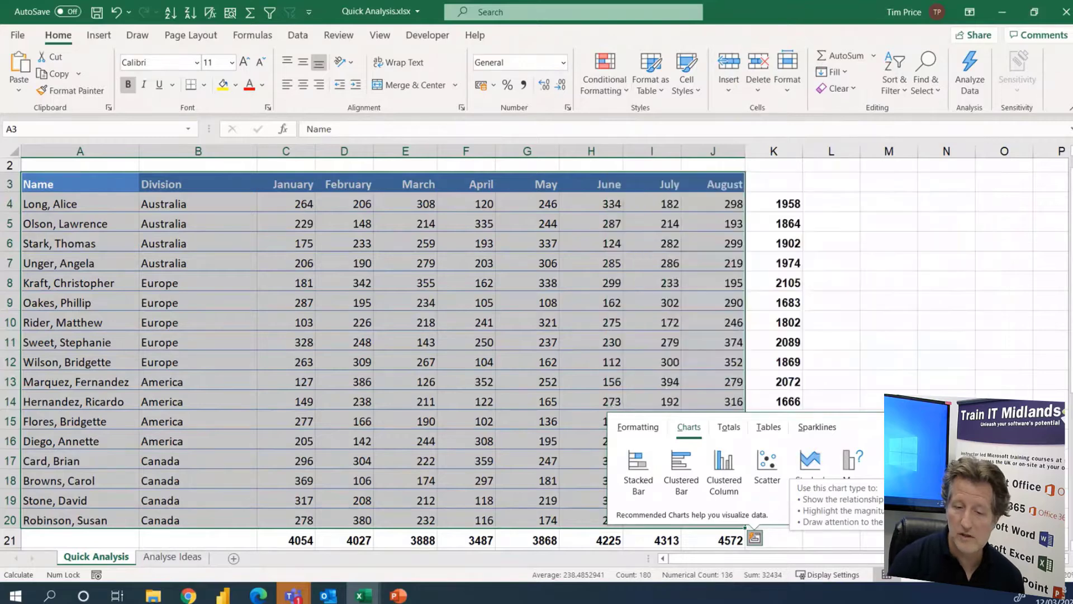
click(946, 441)
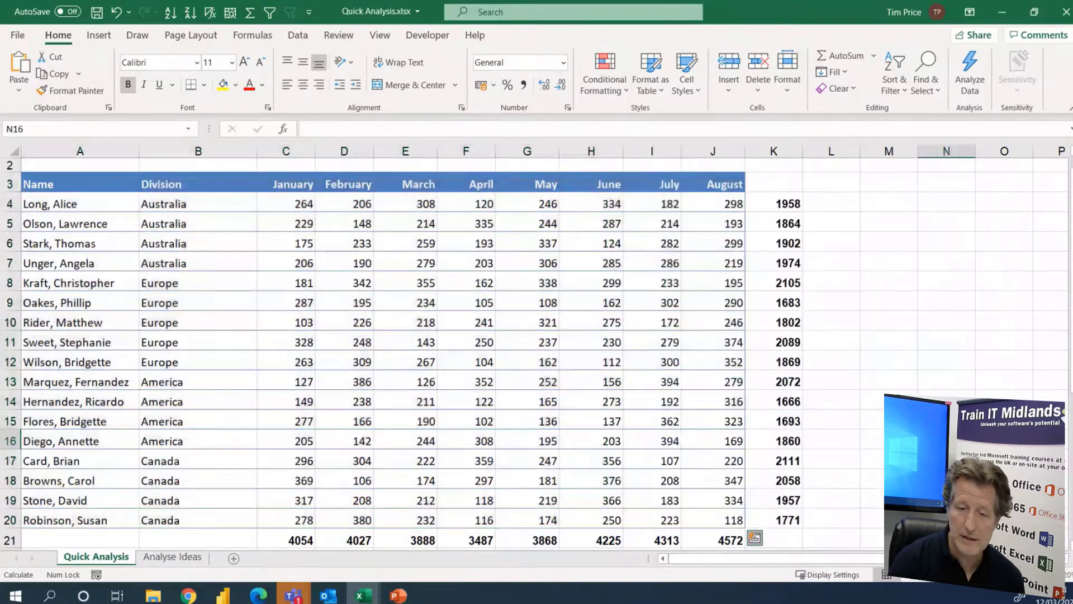
Delete the row sums column K and the Sum row 21 from the sales table
right_click(774, 152)
click(820, 299)
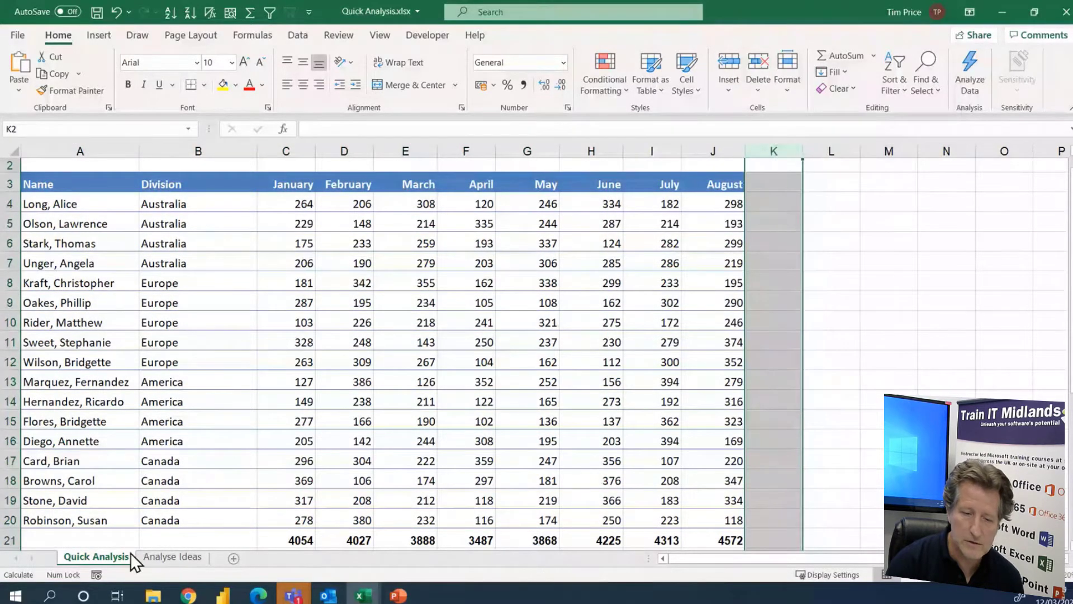
right_click(10, 540)
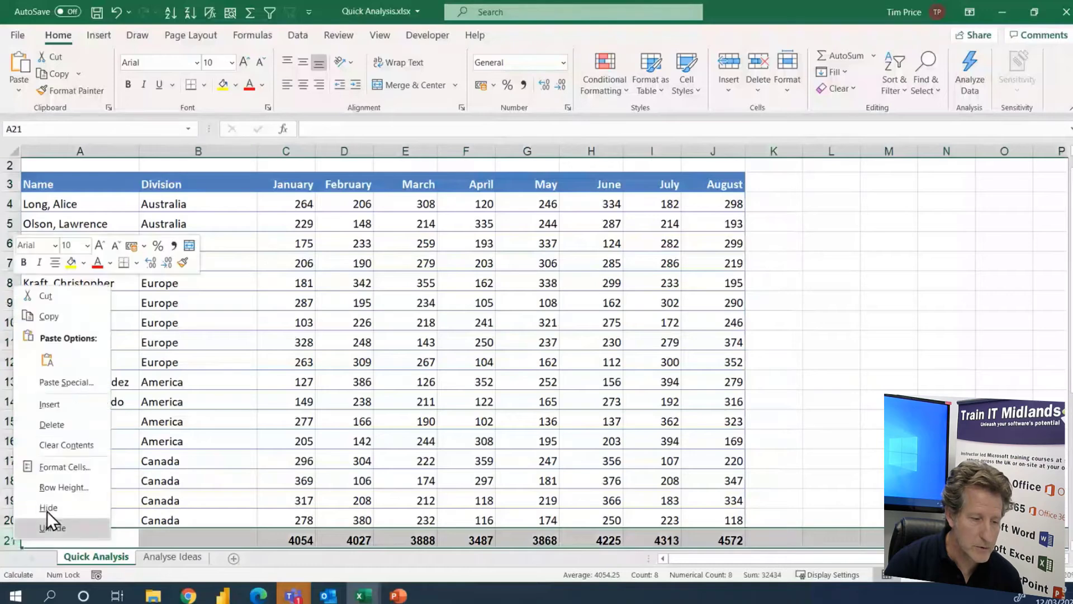
click(52, 424)
click(889, 381)
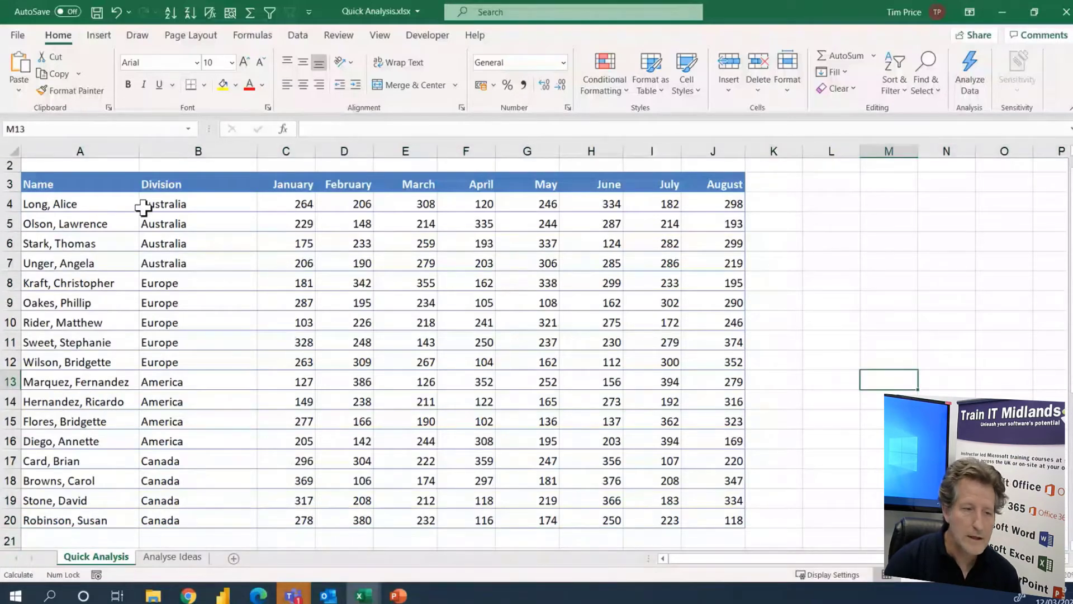
Insert the recommended clustered column chart "Sum of May by Division" for the table A3:J20 with Quick Analysis
click(78, 183)
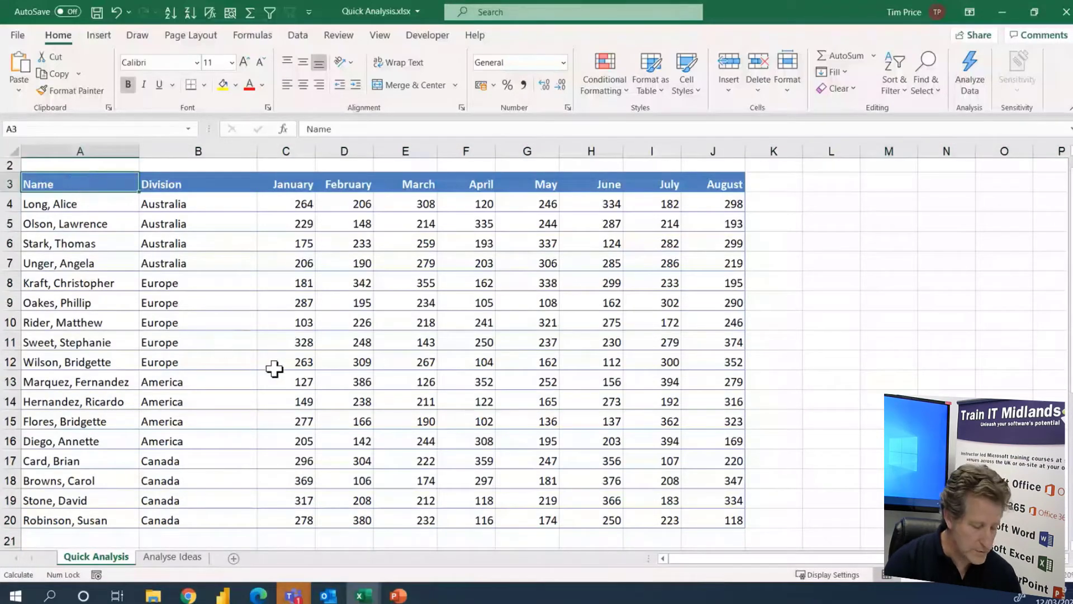
key(ctrl+a)
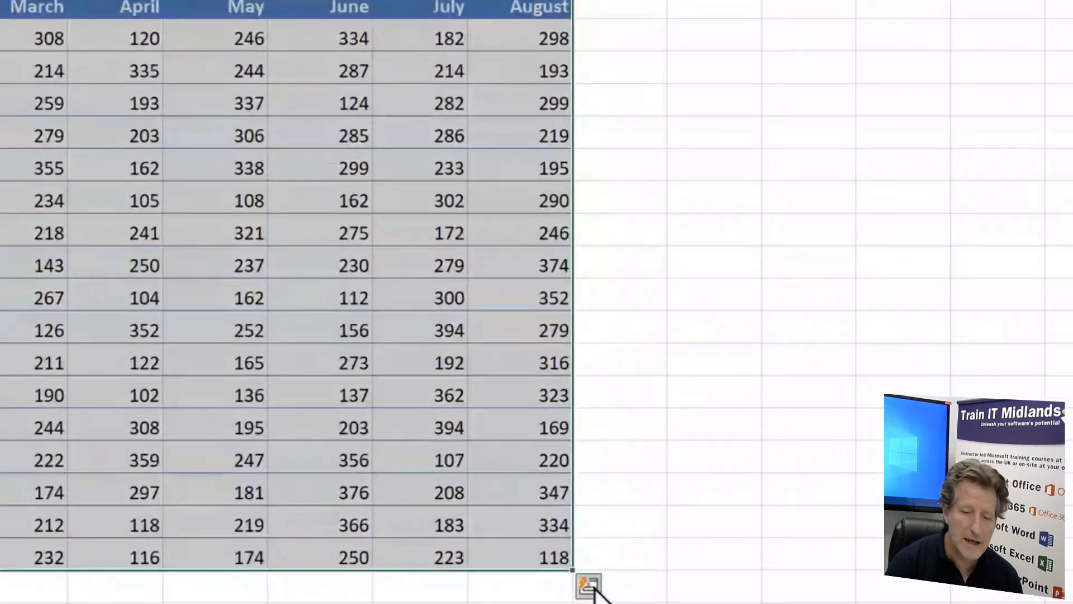
click(589, 586)
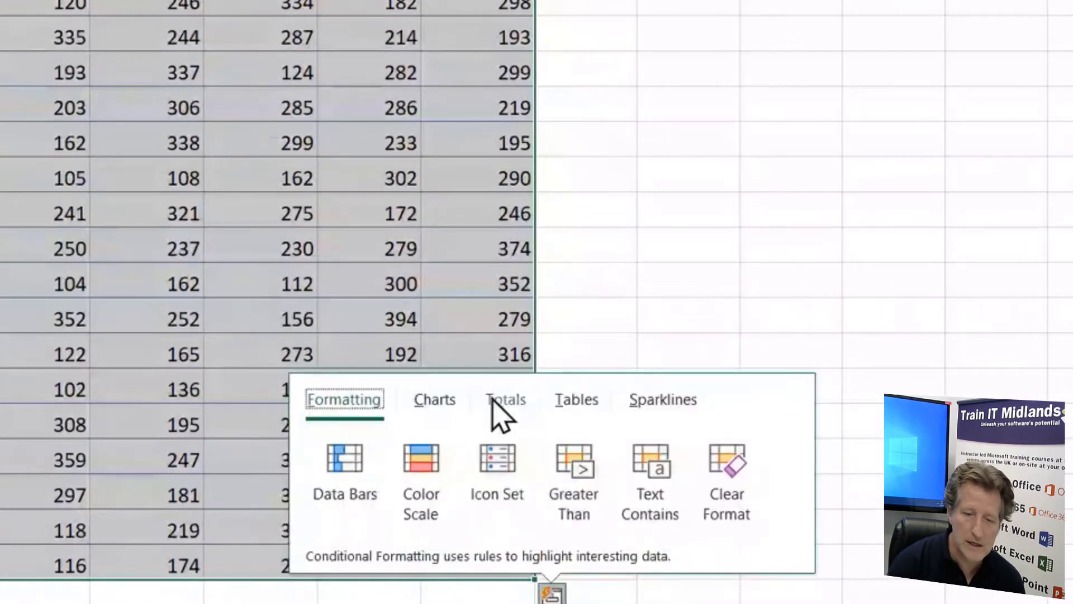
click(434, 400)
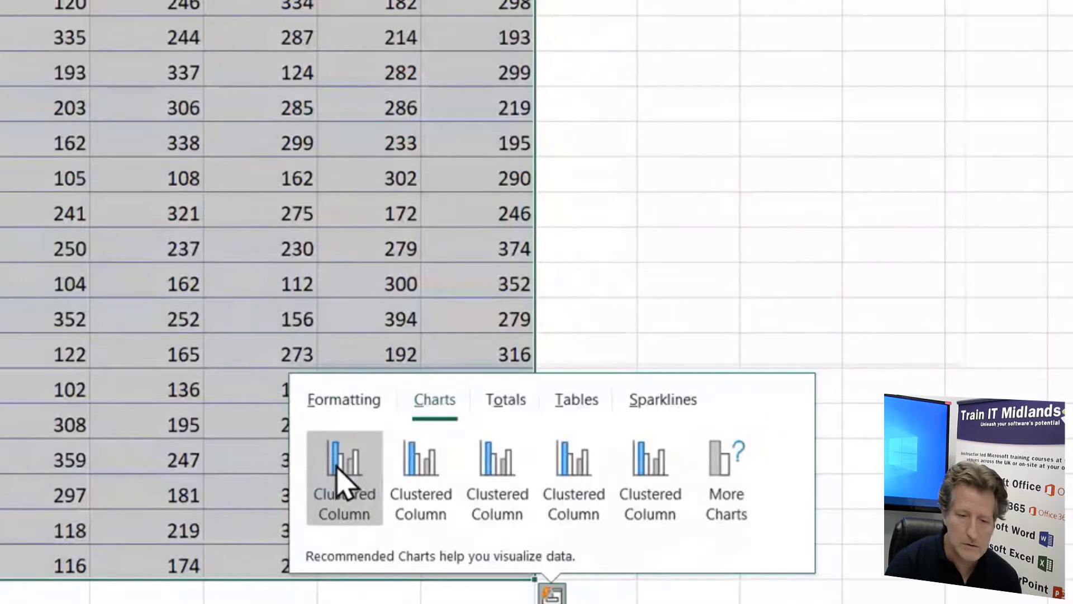
mouse_move(342, 464)
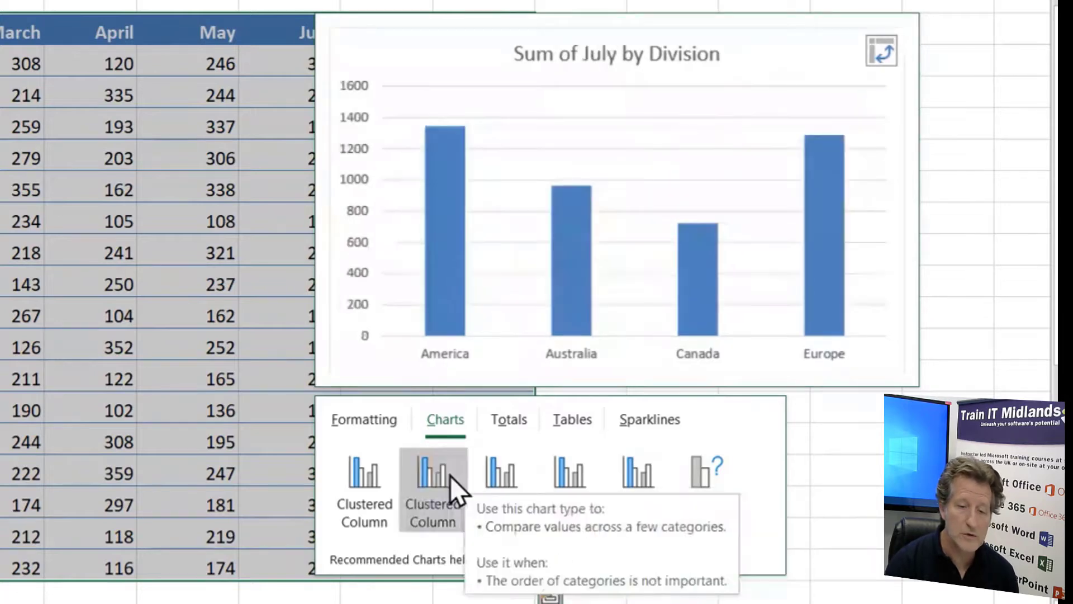
click(384, 478)
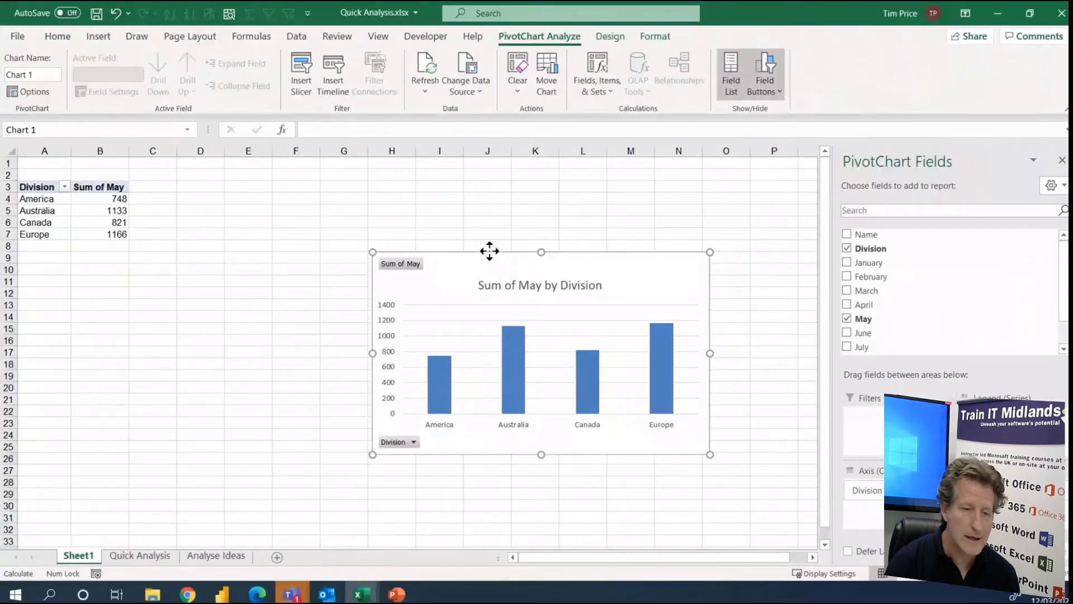
Place the Sum of May by Division chart beside the pivot table, enlarge it and apply the dark background chart style
drag(489, 251, 298, 180)
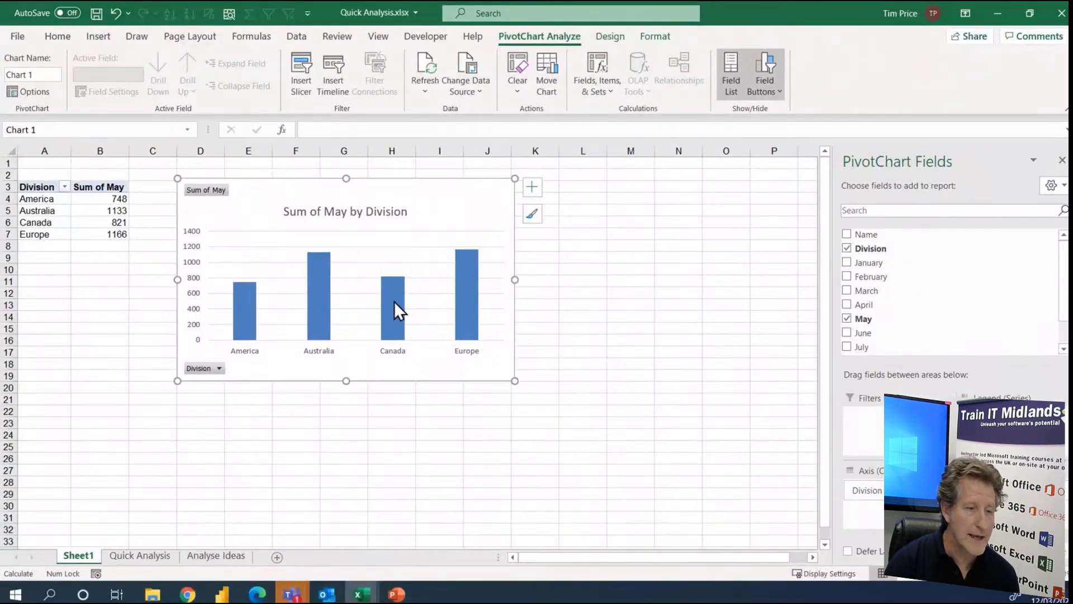
drag(516, 381, 547, 433)
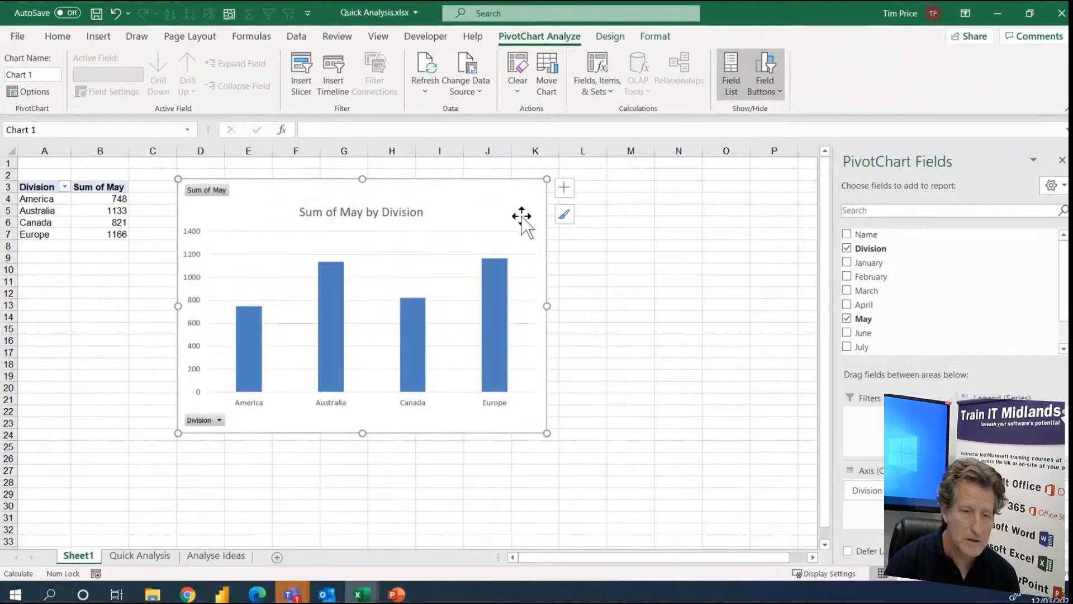
click(564, 214)
drag(726, 260, 736, 348)
click(696, 395)
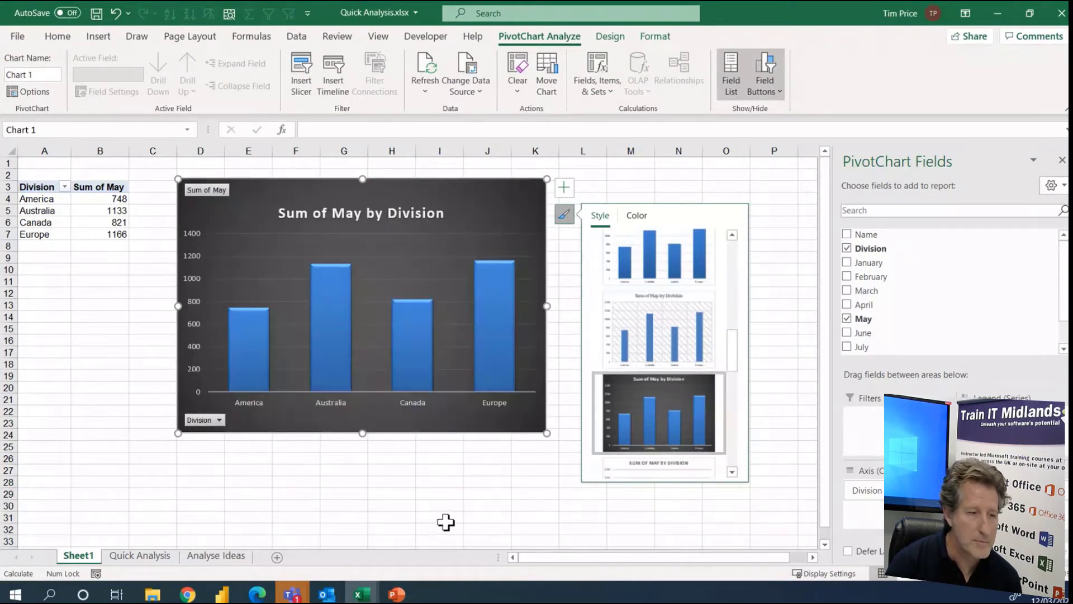
Examine the May sums per division in A4:B7 that feed the chart, and return to the Quick Analysis sheet
click(28, 200)
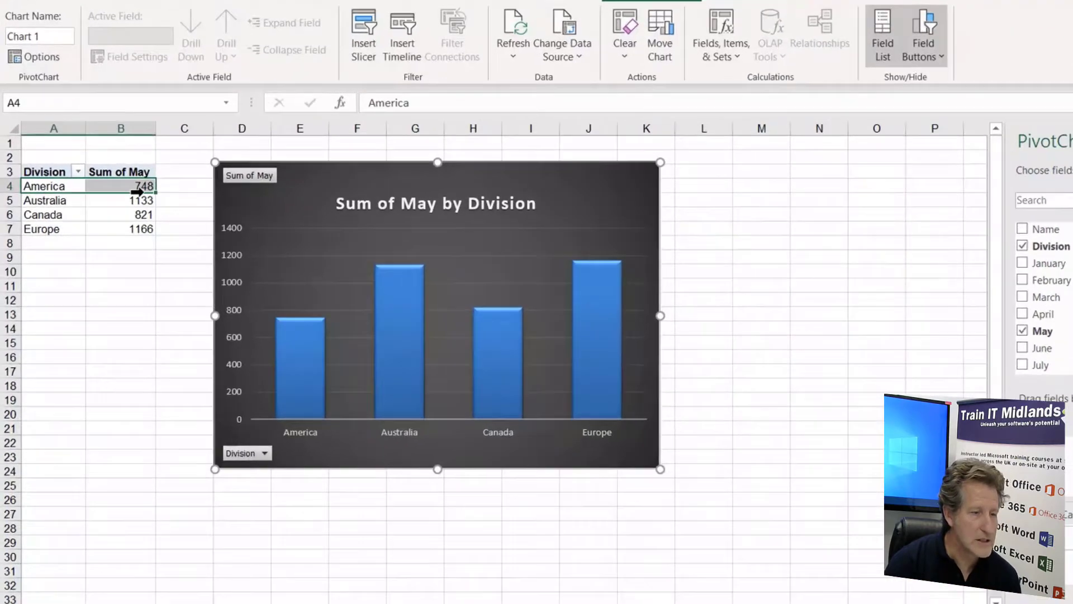
drag(137, 192, 137, 229)
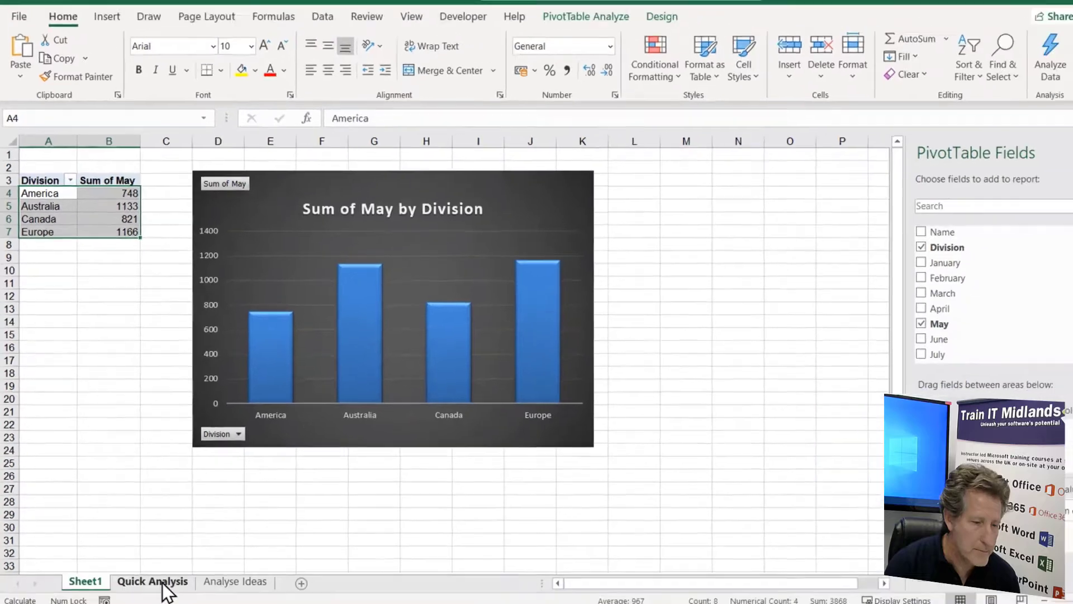
click(149, 557)
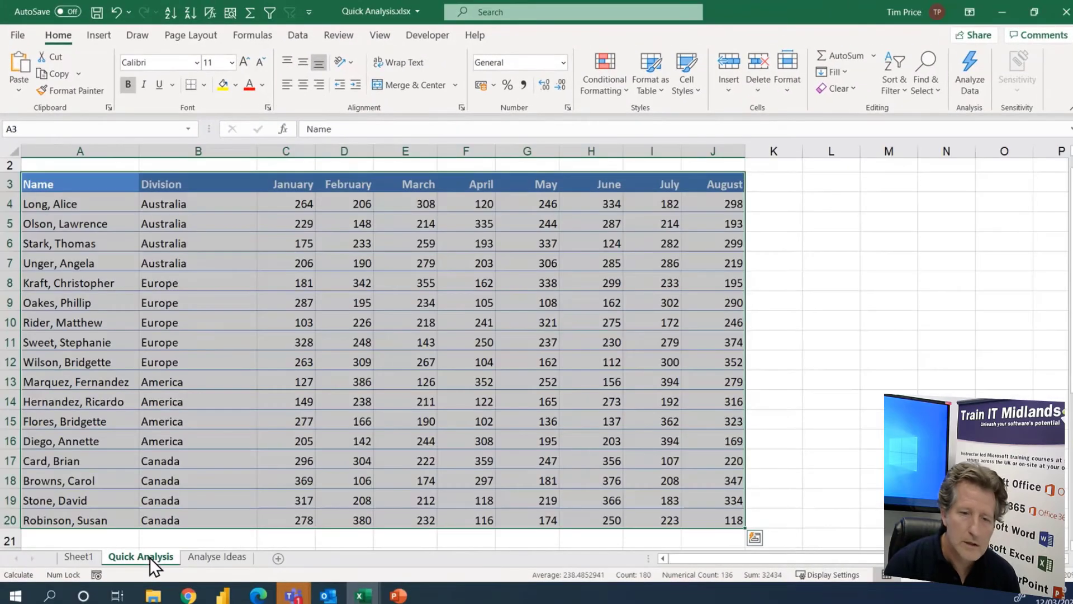
click(616, 339)
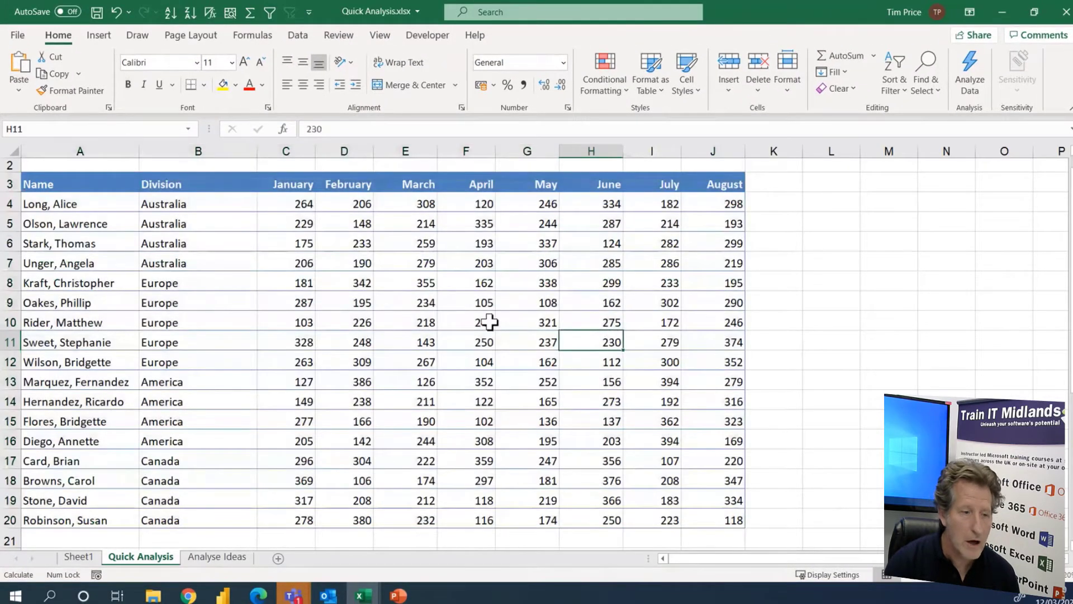
Widen column K and enter the heading "Trend" in K3
drag(804, 155, 856, 156)
click(842, 182)
text(Trend)
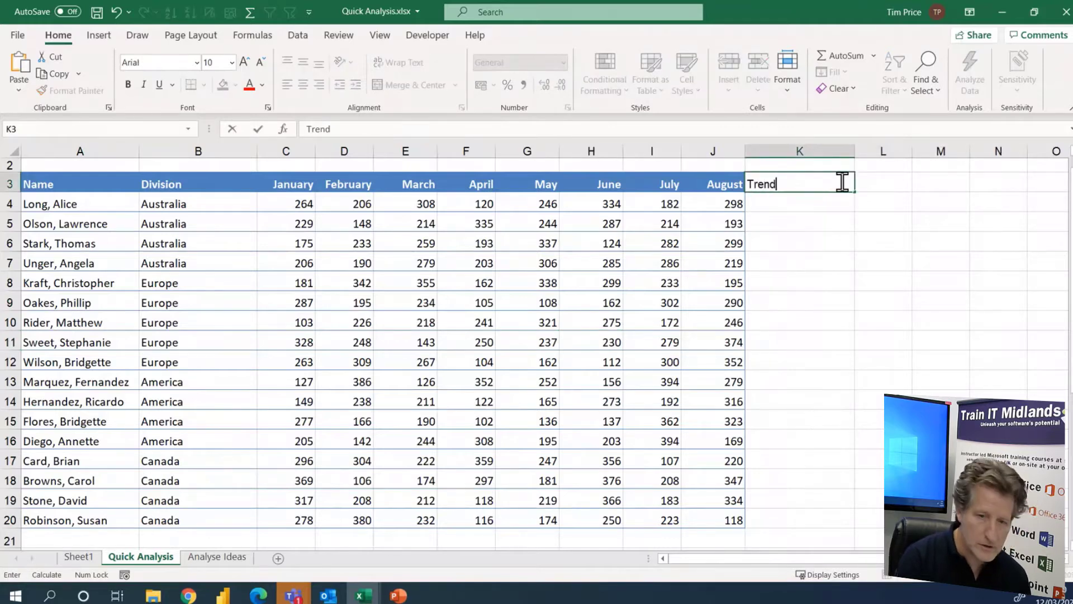
key(Return)
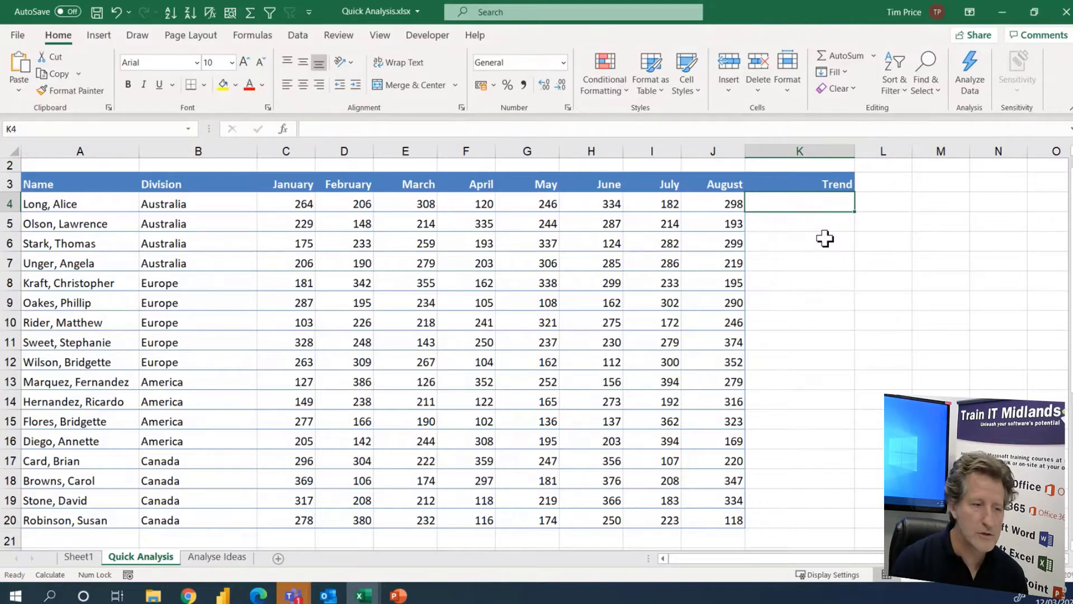
Add column sparklines for the monthly figures C4:J20 in the Trend column with Quick Analysis
scroll(865, 376, up, 1)
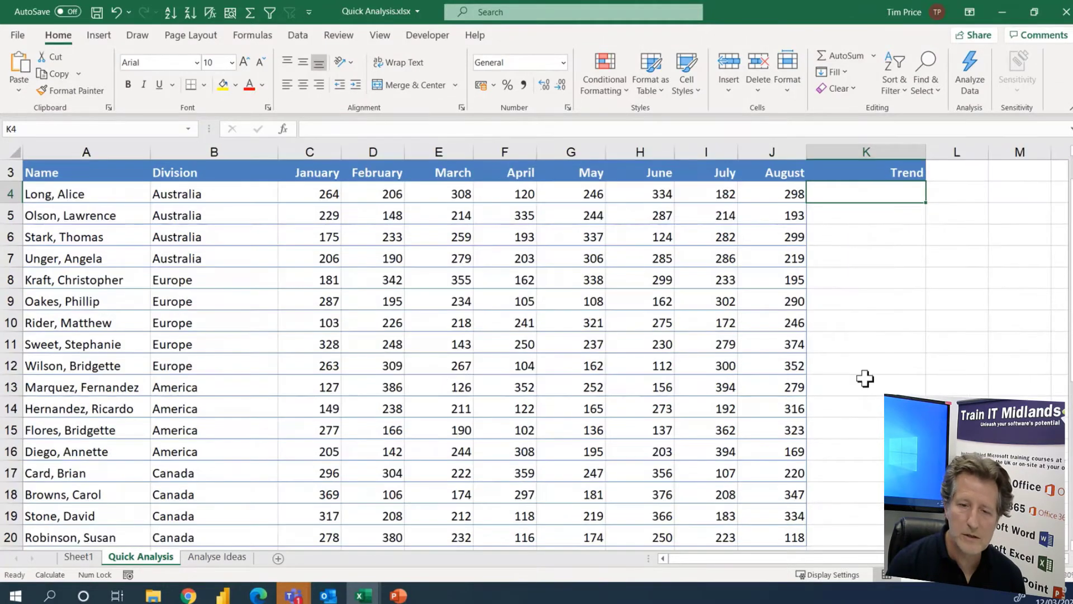
scroll(865, 379, up, 2)
key(ctrl+Home)
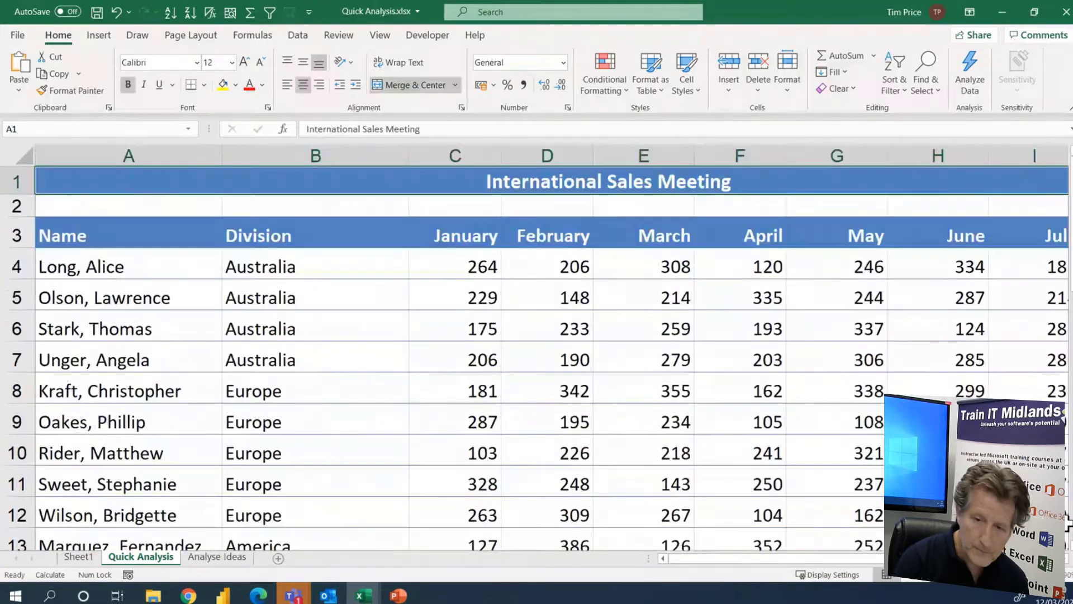
scroll(885, 273, right, 2)
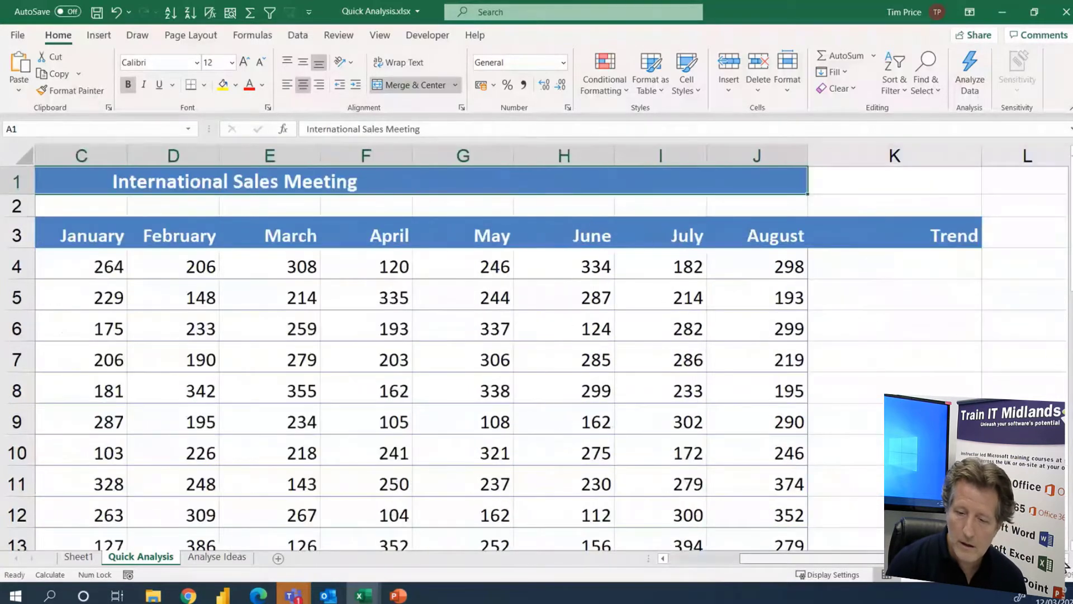
click(882, 271)
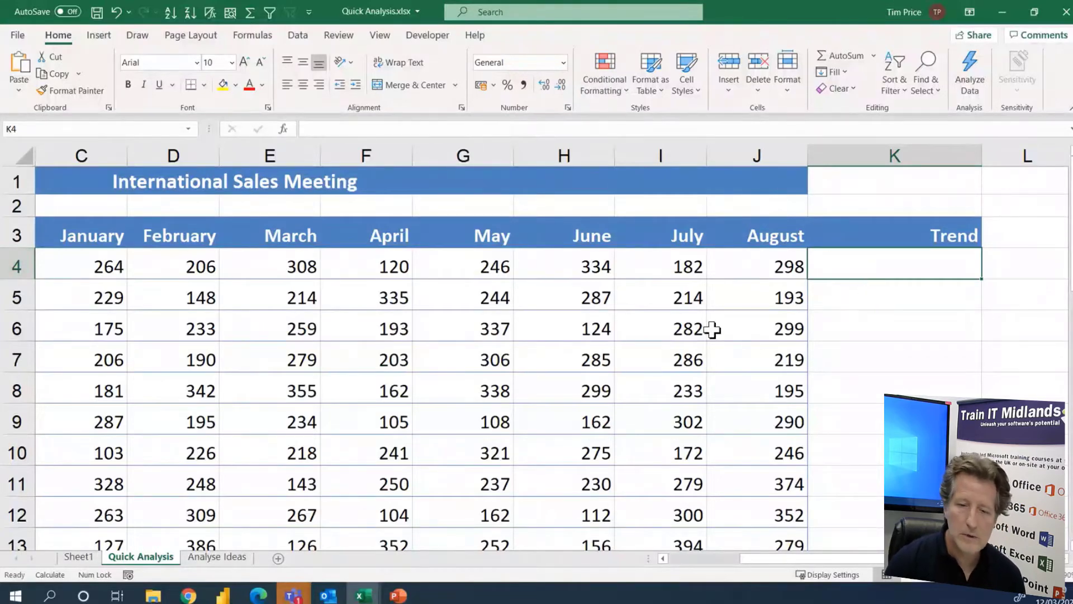
click(98, 36)
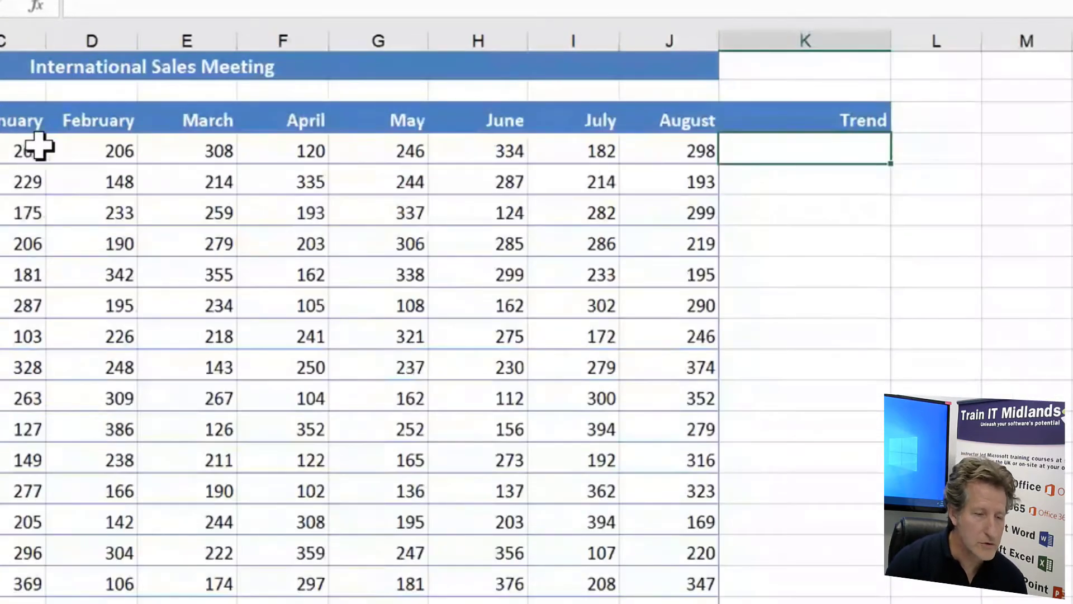
click(9, 117)
drag(12, 148, 693, 601)
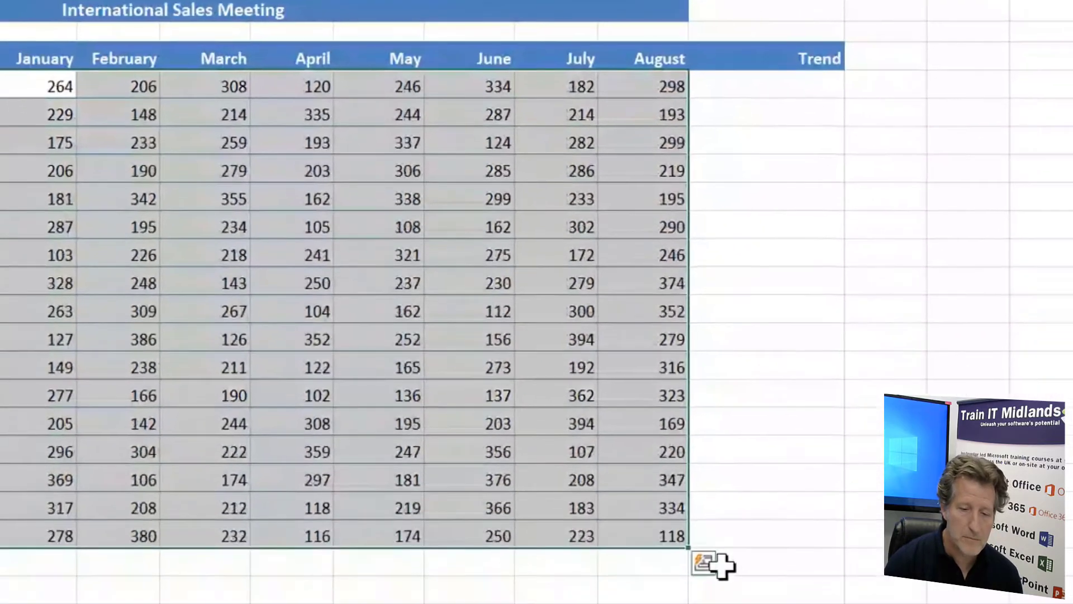
click(705, 564)
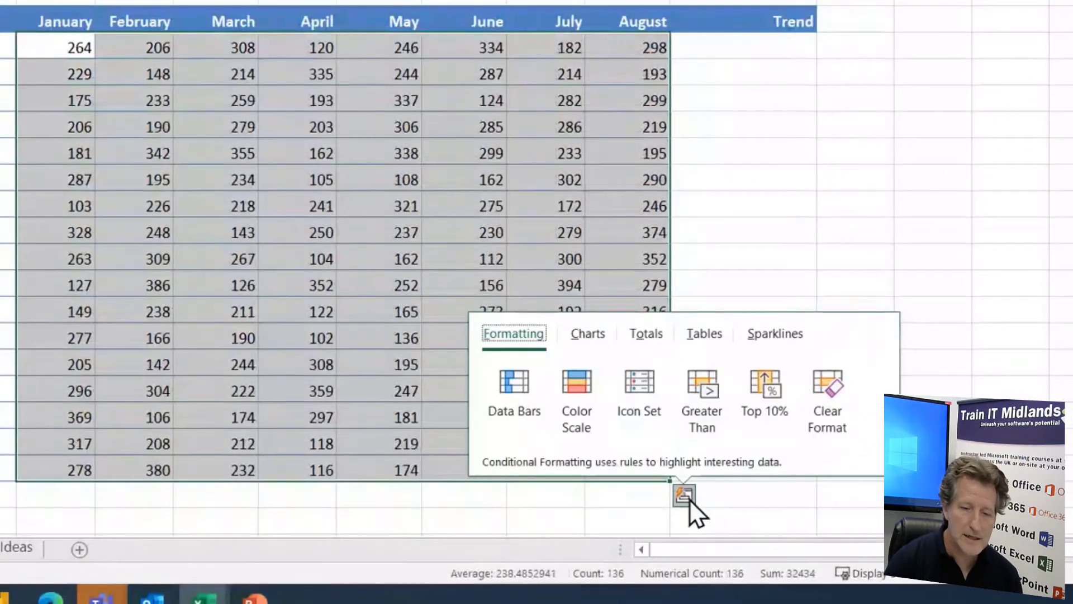
click(780, 333)
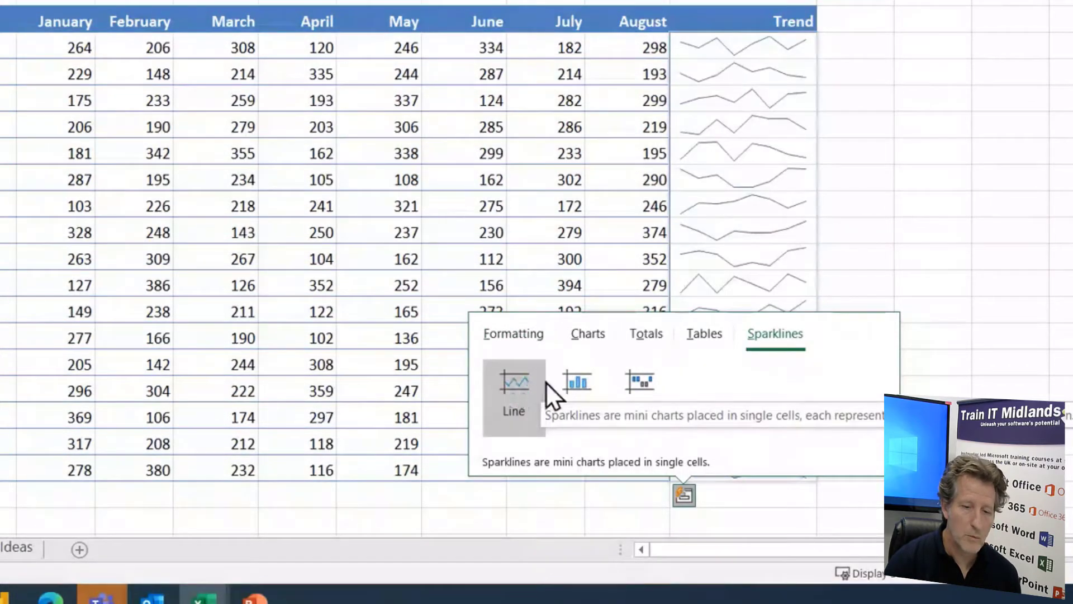
click(577, 381)
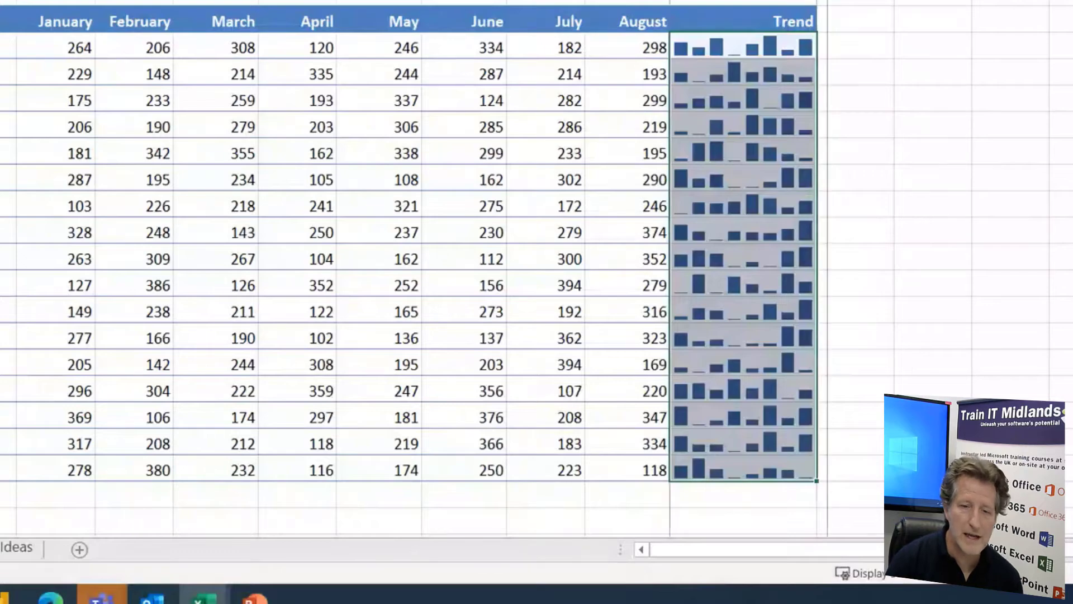
click(916, 71)
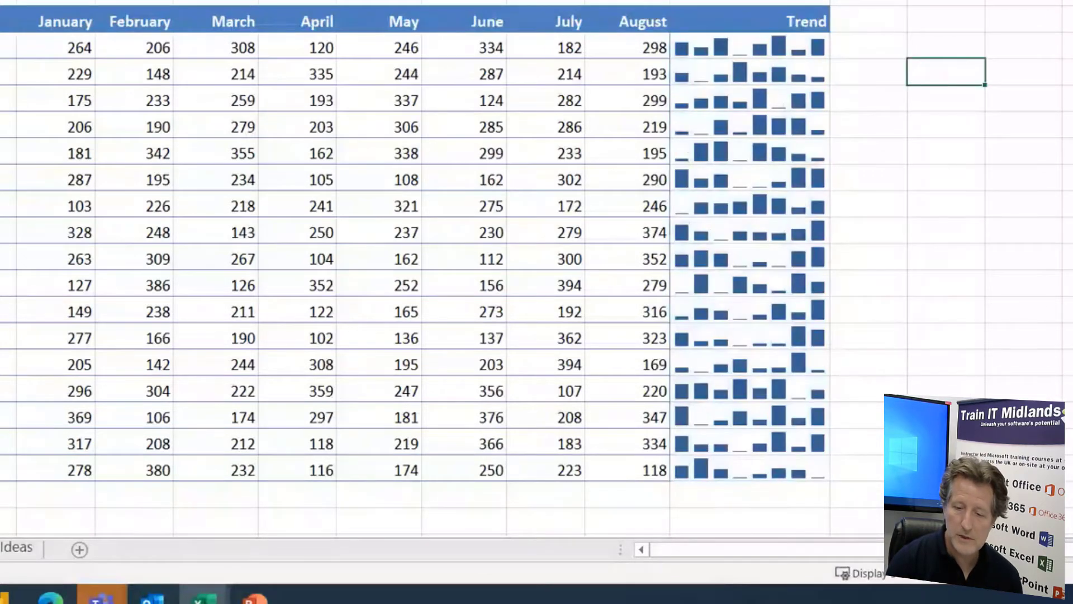
Compare the January to August figures in row 4 with the sparkline beside them
scroll(917, 252, up, 3)
scroll(876, 253, up, 1)
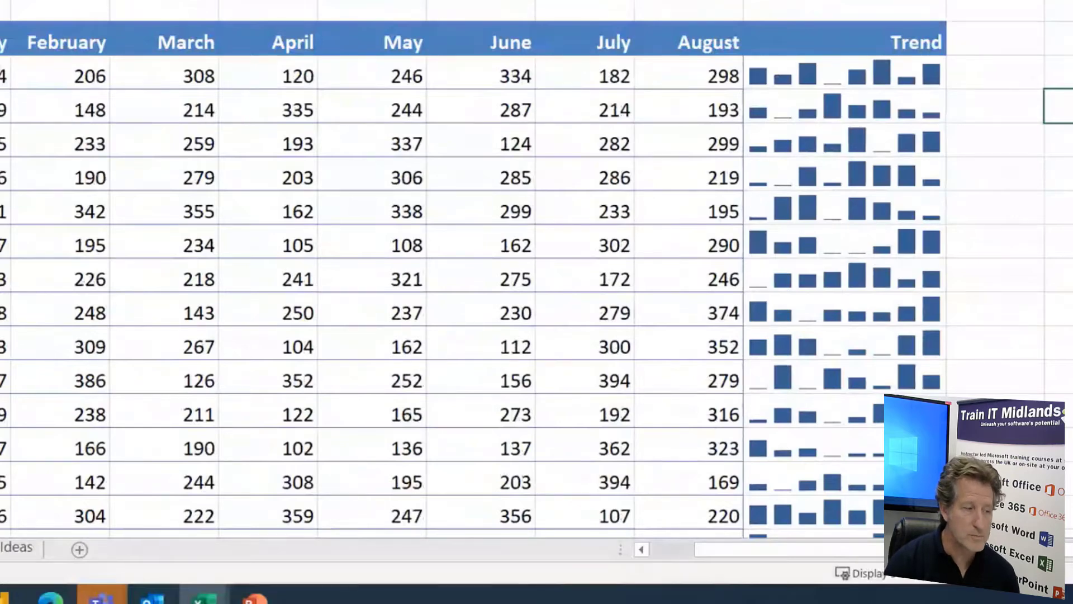
drag(6, 76, 669, 83)
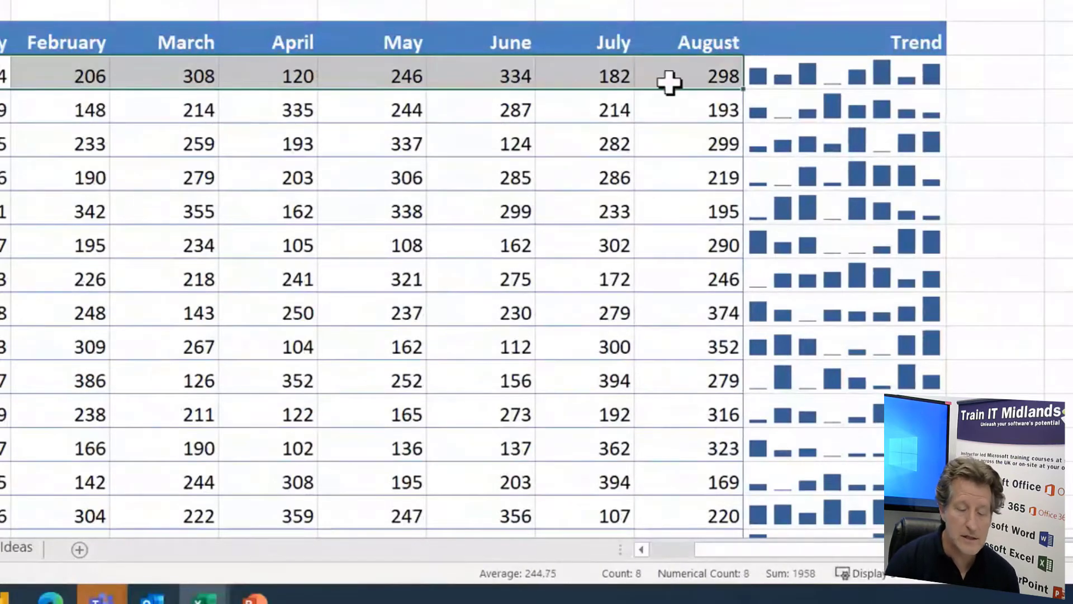
Set the high point marker color of the Trend sparklines to standard green
click(836, 74)
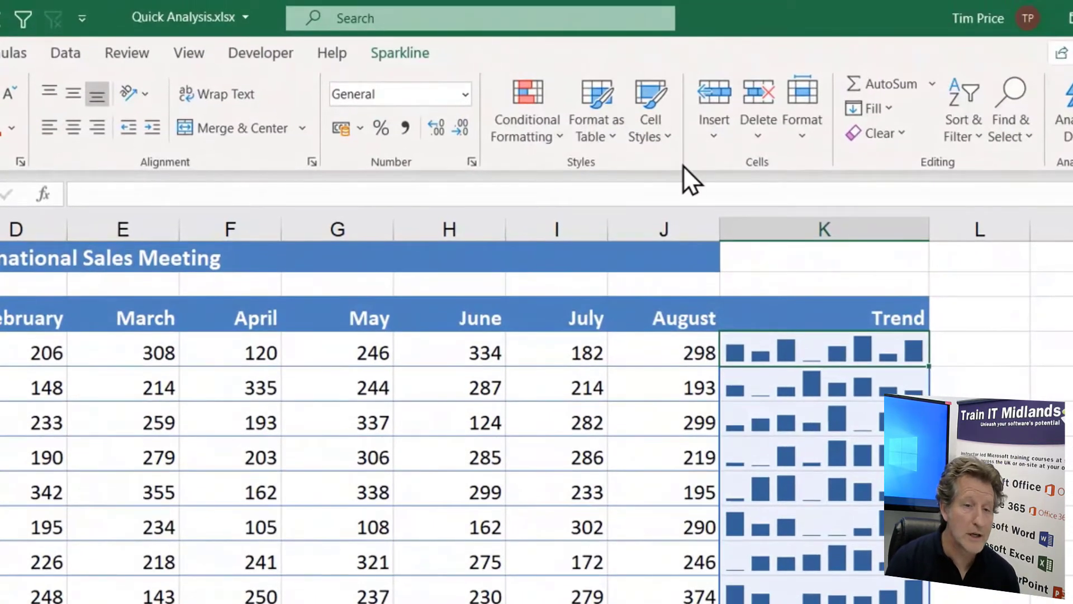
click(408, 56)
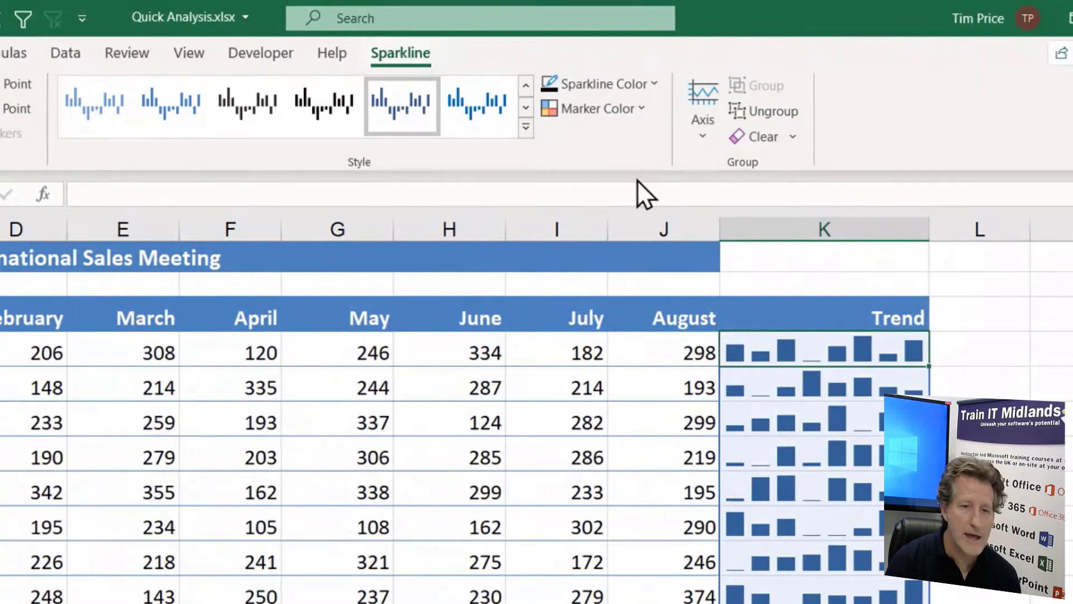
click(655, 84)
click(655, 84)
click(643, 112)
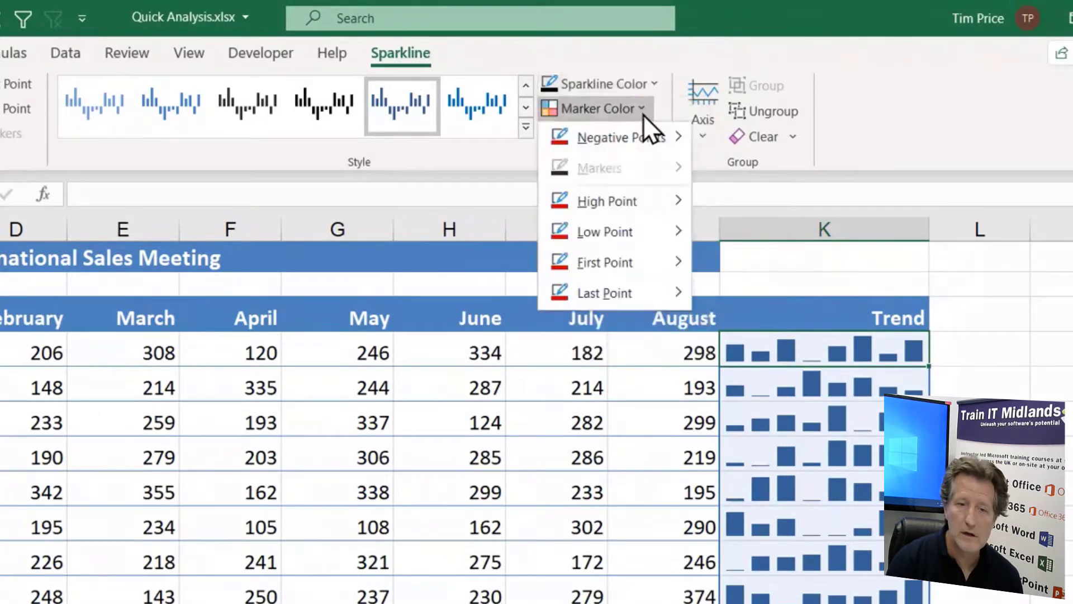
mouse_move(689, 203)
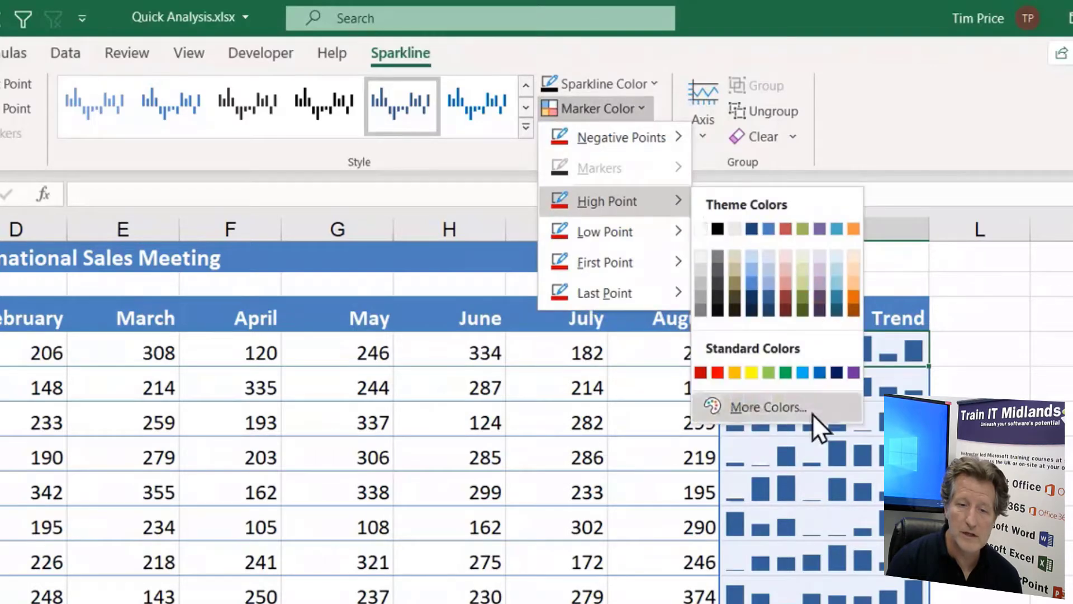
click(785, 372)
Set the low point marker color of the Trend sparklines to standard red and check it against the row 4 figures
click(639, 116)
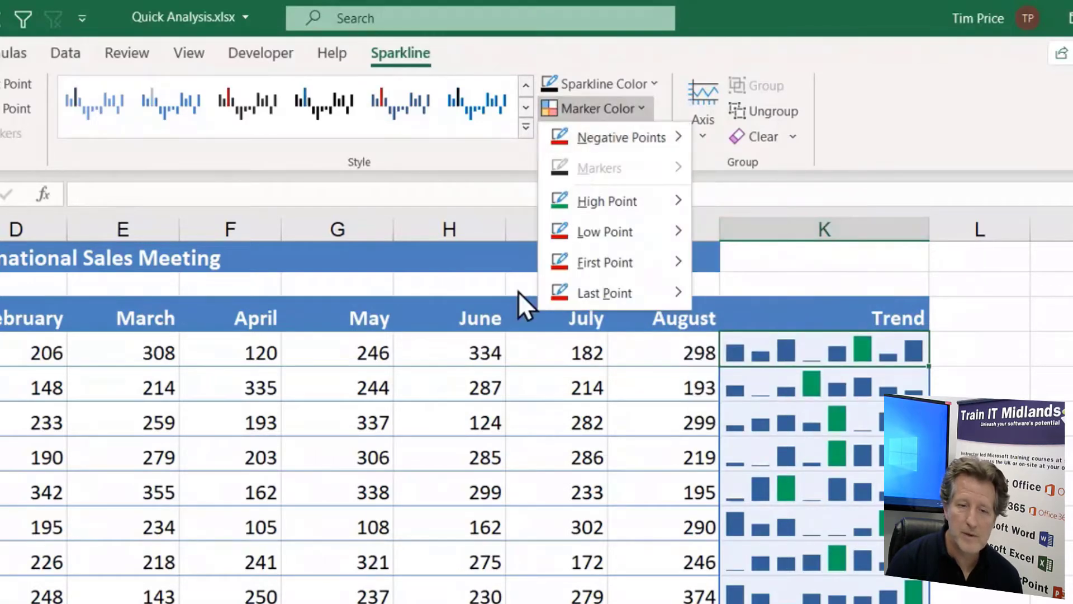
mouse_move(616, 236)
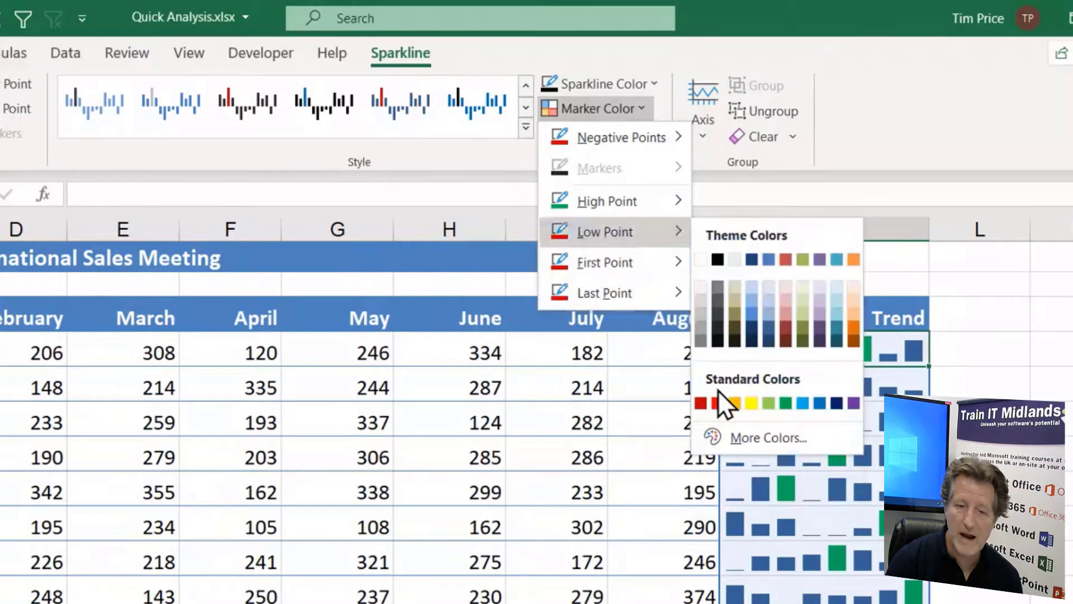
click(719, 404)
click(1051, 523)
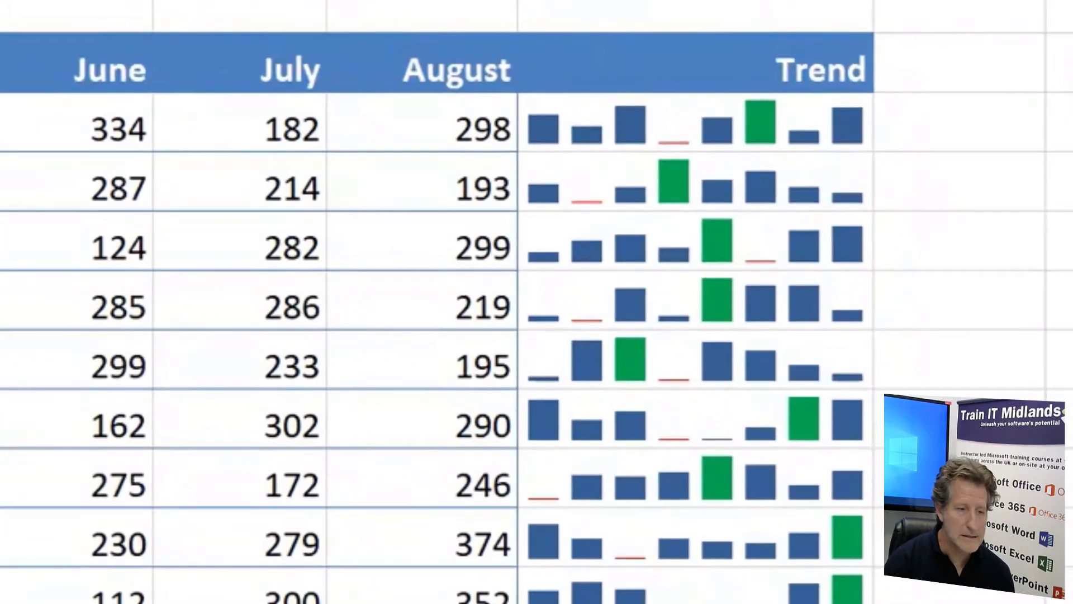
drag(11, 130, 382, 130)
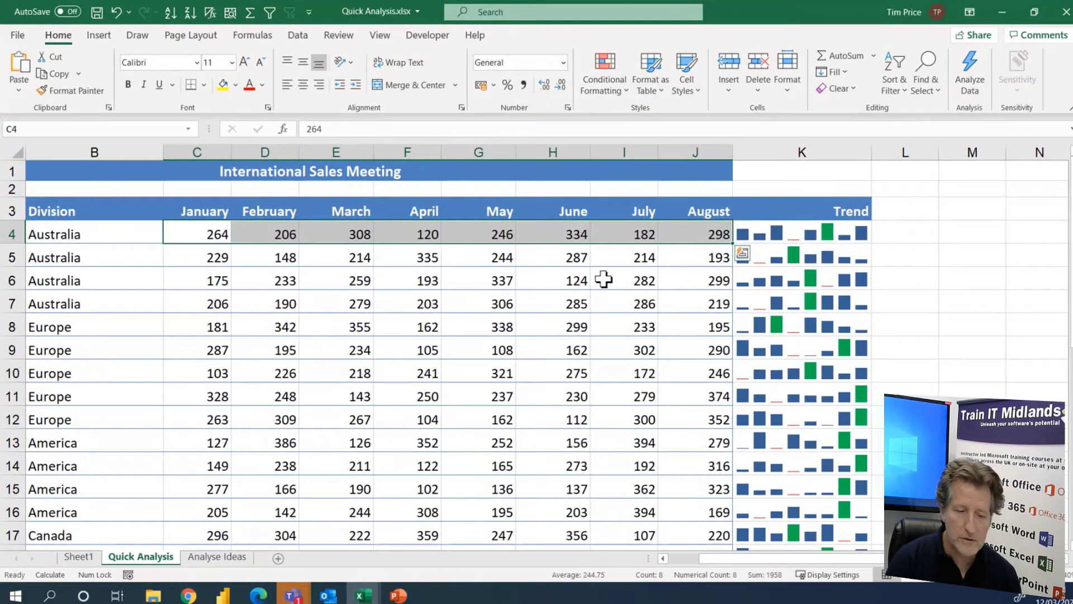
Open the Analyse Ideas sheet and run Analyze Data on its order table
click(209, 559)
click(209, 559)
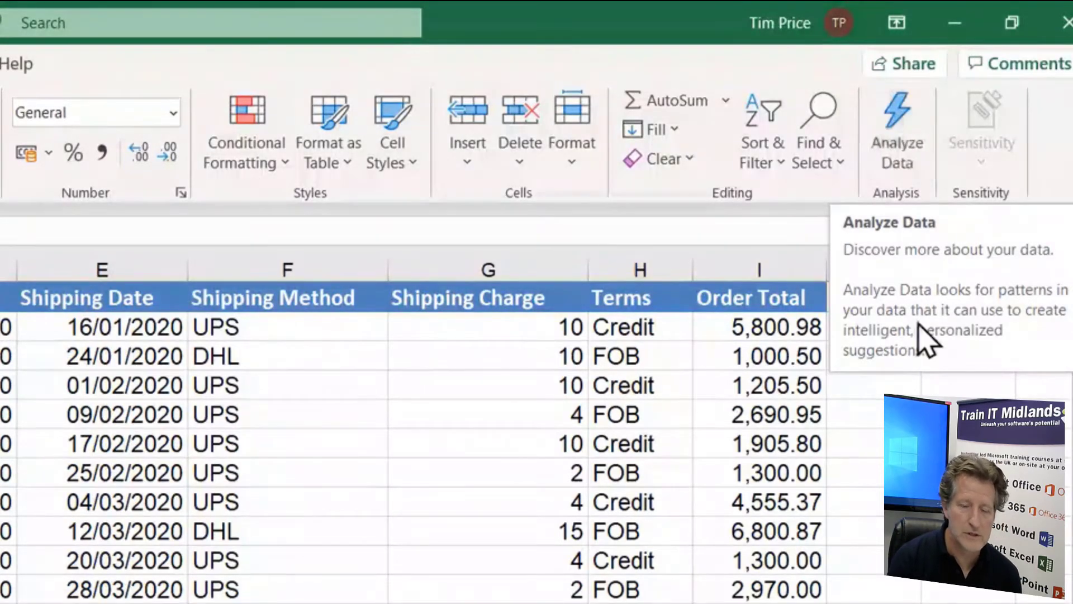
scroll(537, 425, down, 1)
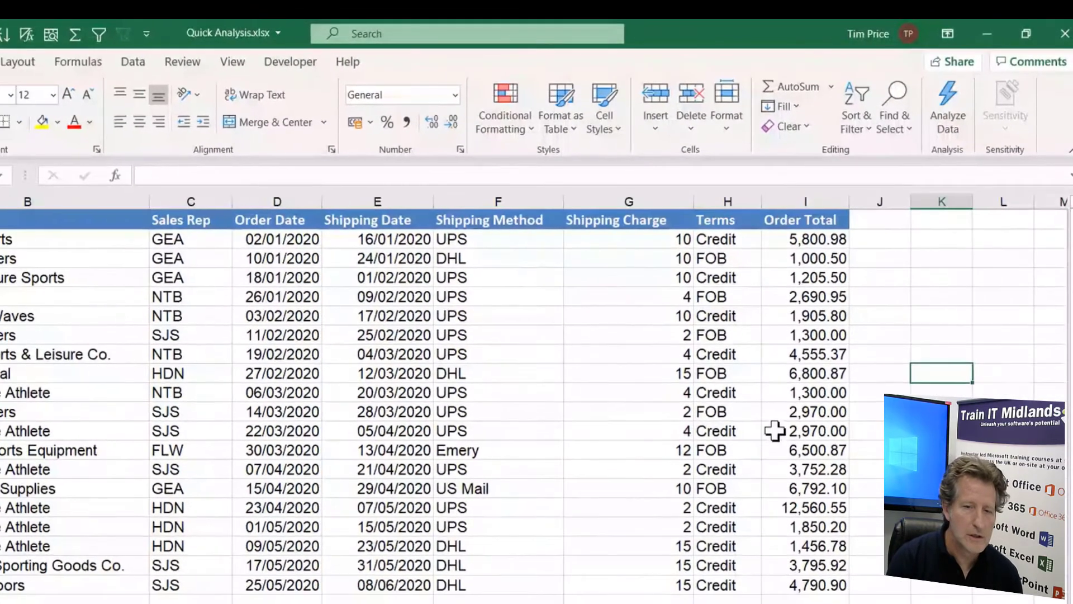
click(573, 448)
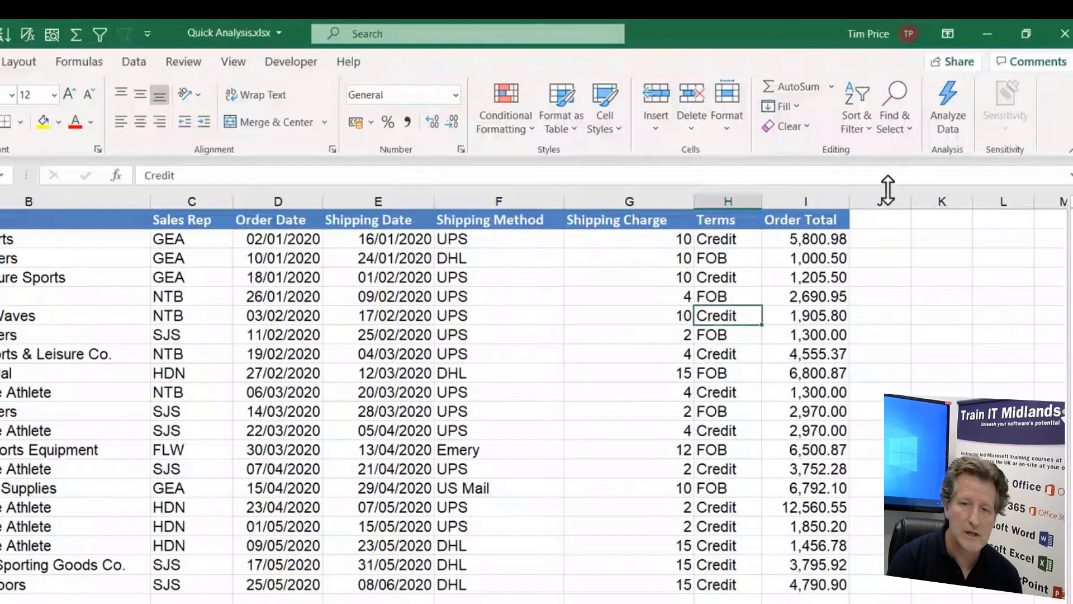
click(951, 98)
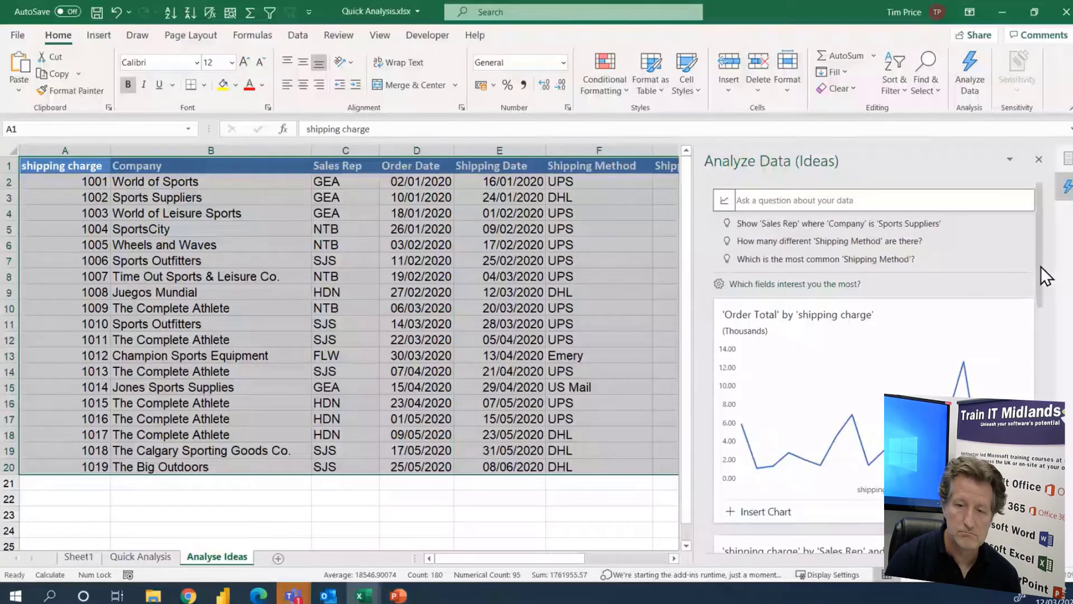
Insert the suggested PivotChart of shipping charge by Sales Rep and move the chart slightly closer to the PivotTable
drag(1041, 266, 1047, 365)
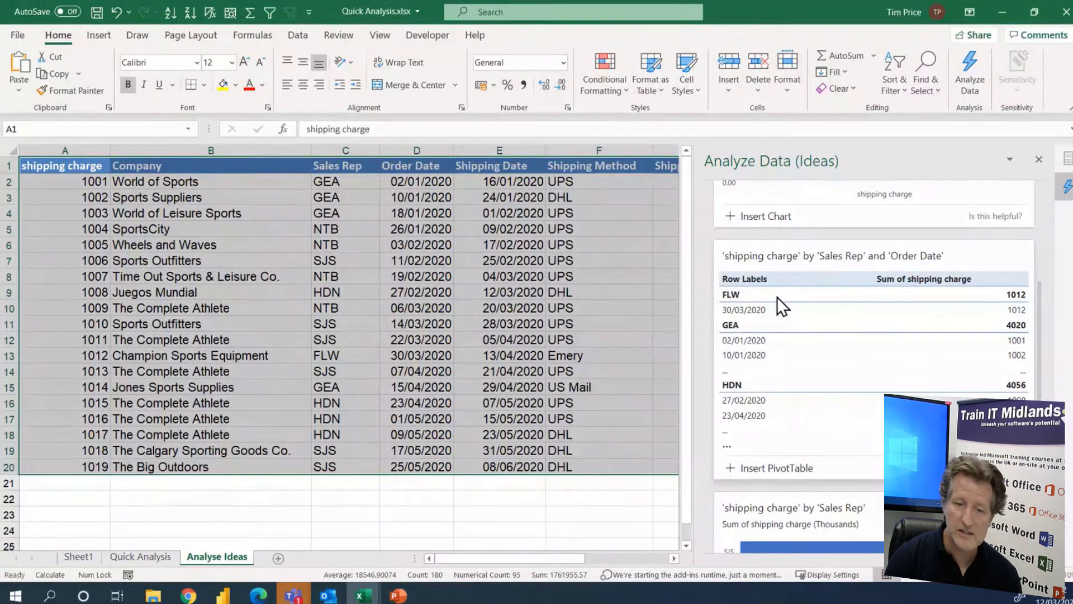
scroll(796, 391, down, 5)
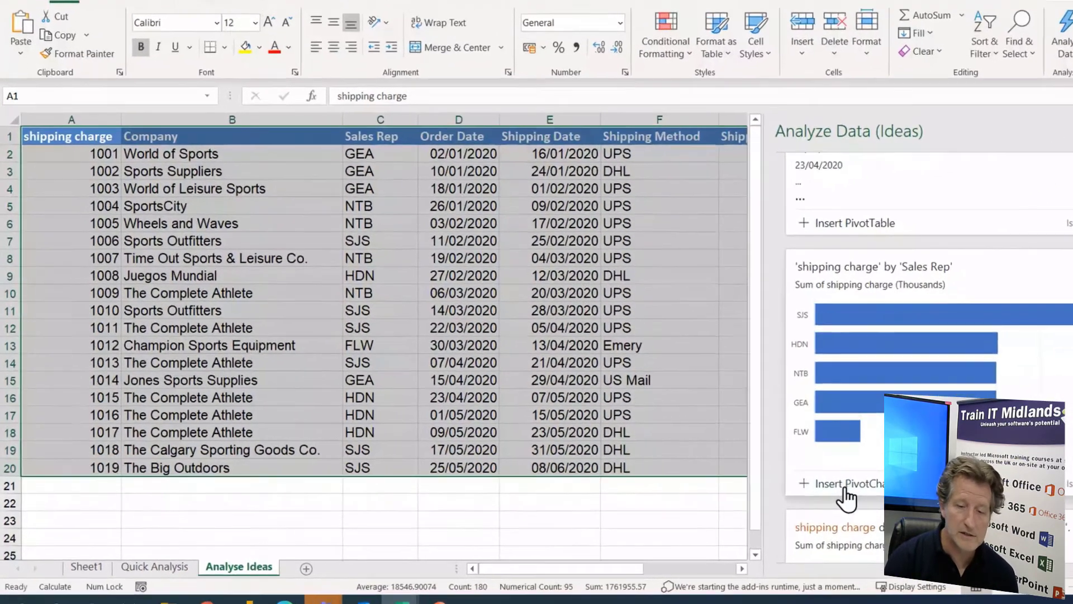
click(768, 494)
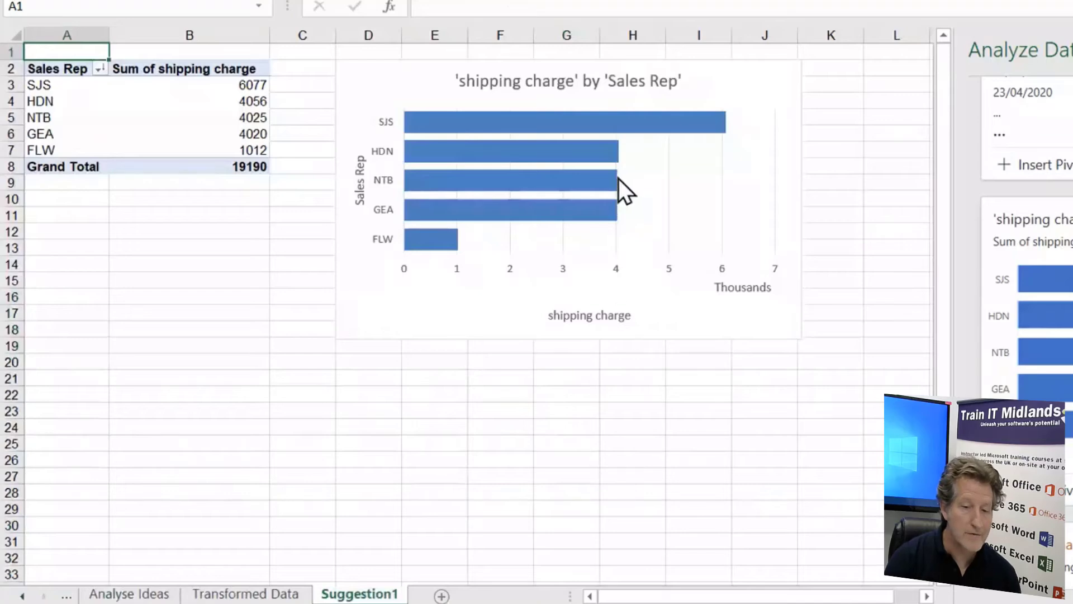
drag(382, 70, 355, 68)
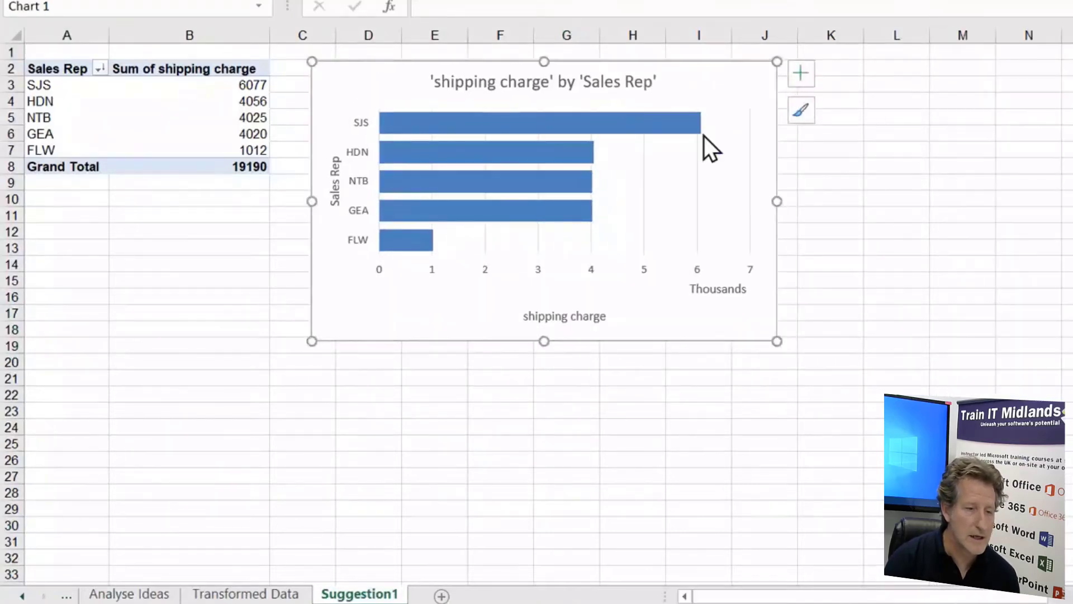
Try several chart styles on the shipping charge chart and apply the dark style with outlined blue bars
click(800, 112)
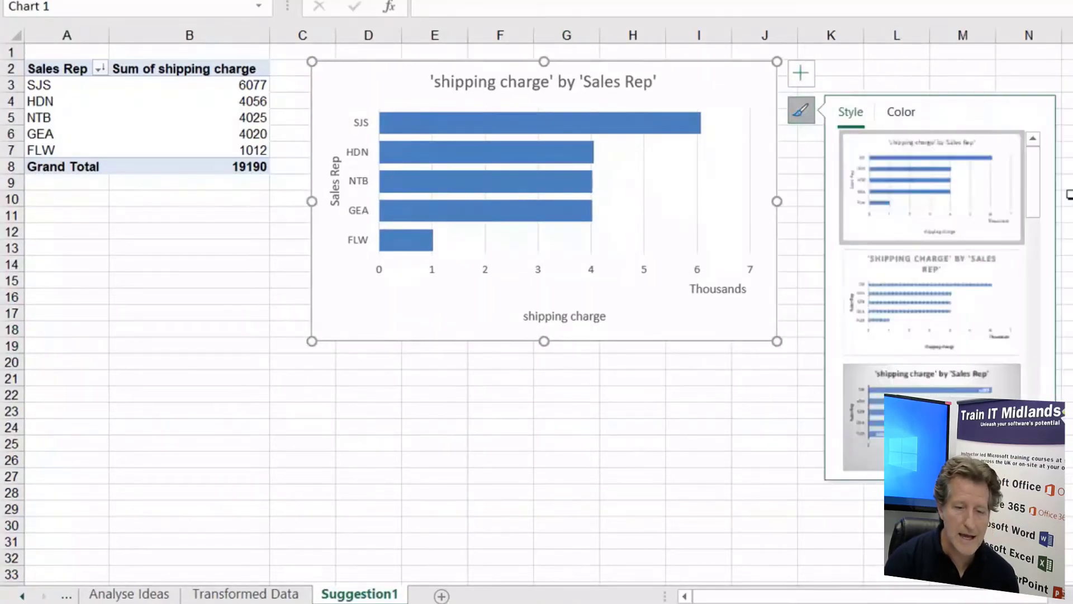
drag(1033, 193, 1031, 231)
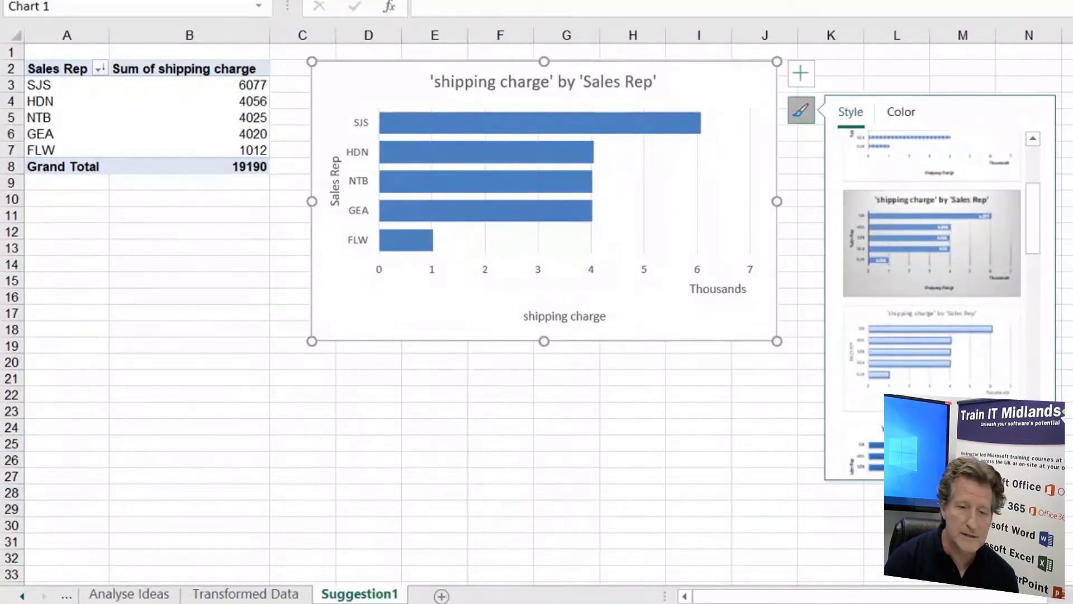
click(929, 263)
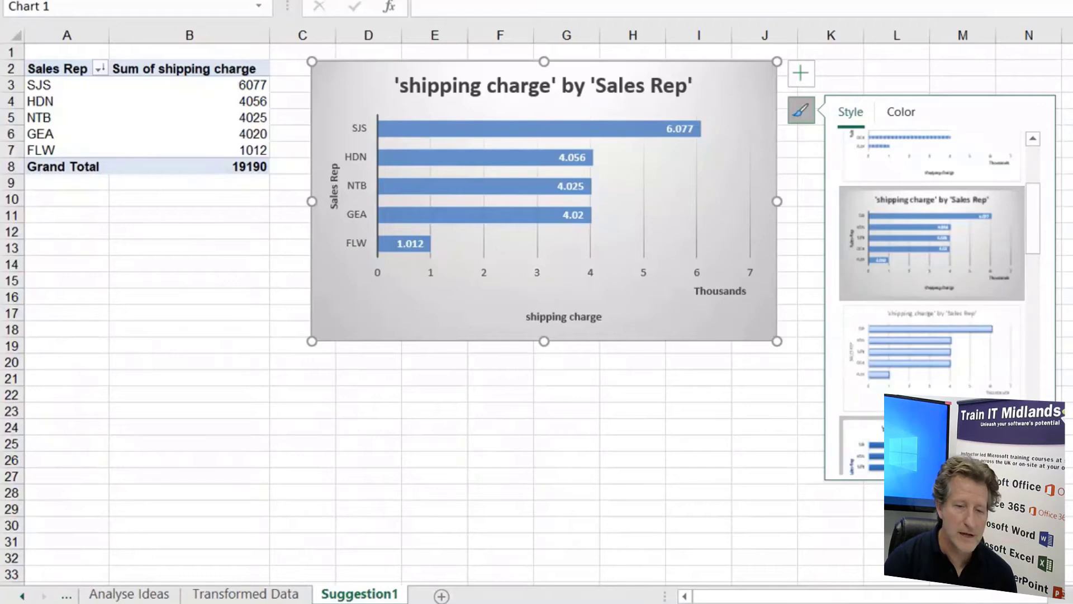
drag(1037, 220, 1024, 317)
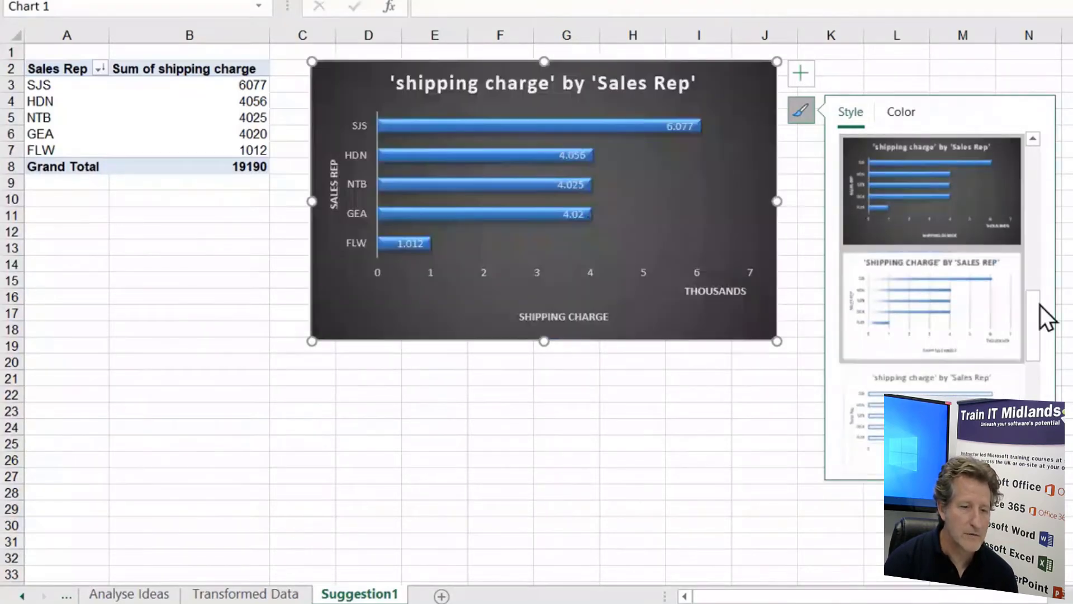
drag(1033, 344, 1033, 436)
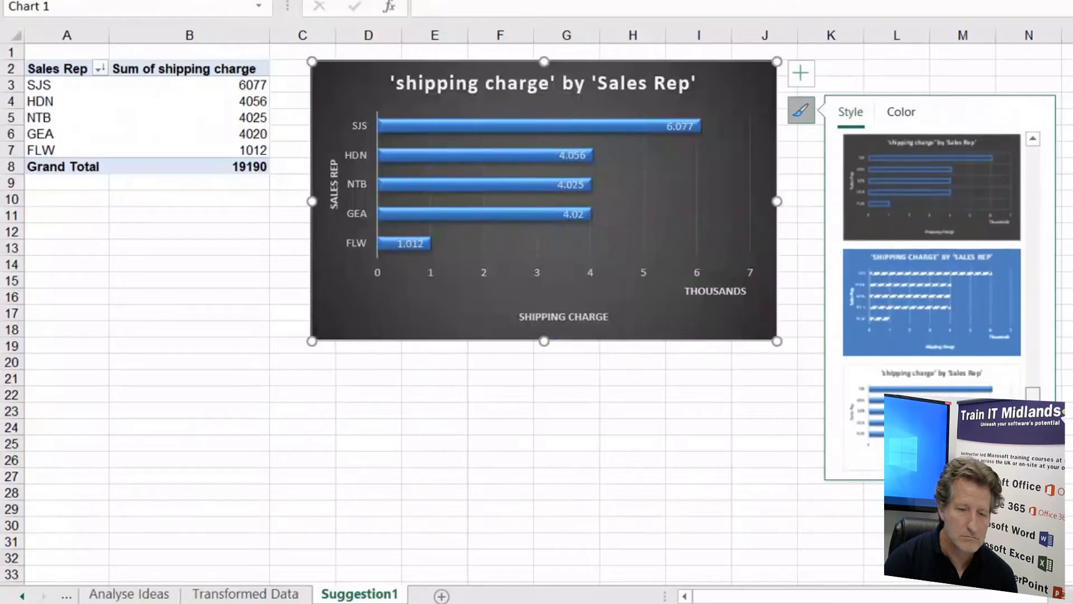
click(950, 211)
click(758, 446)
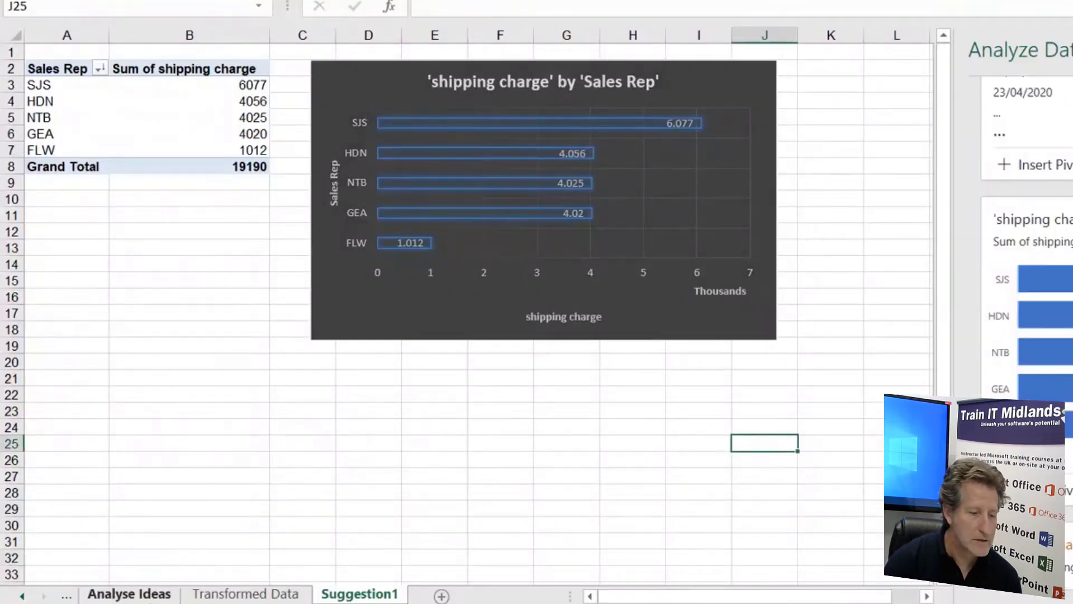
Return to the Analyse Ideas sheet and ask Analyze Data for "top 5 orders by sales rep"
click(149, 594)
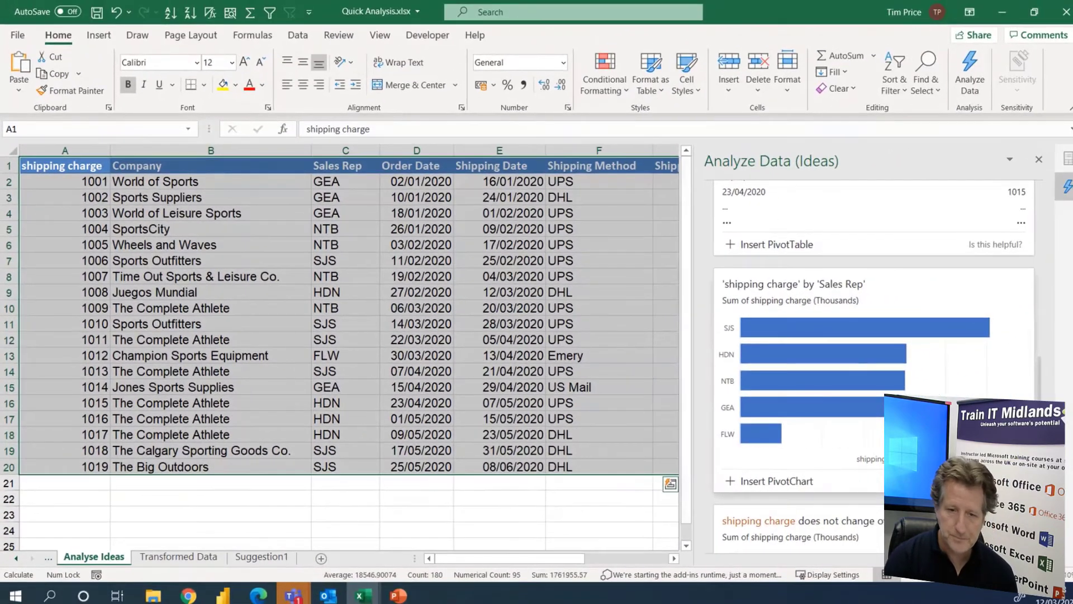
scroll(860, 311, up, 10)
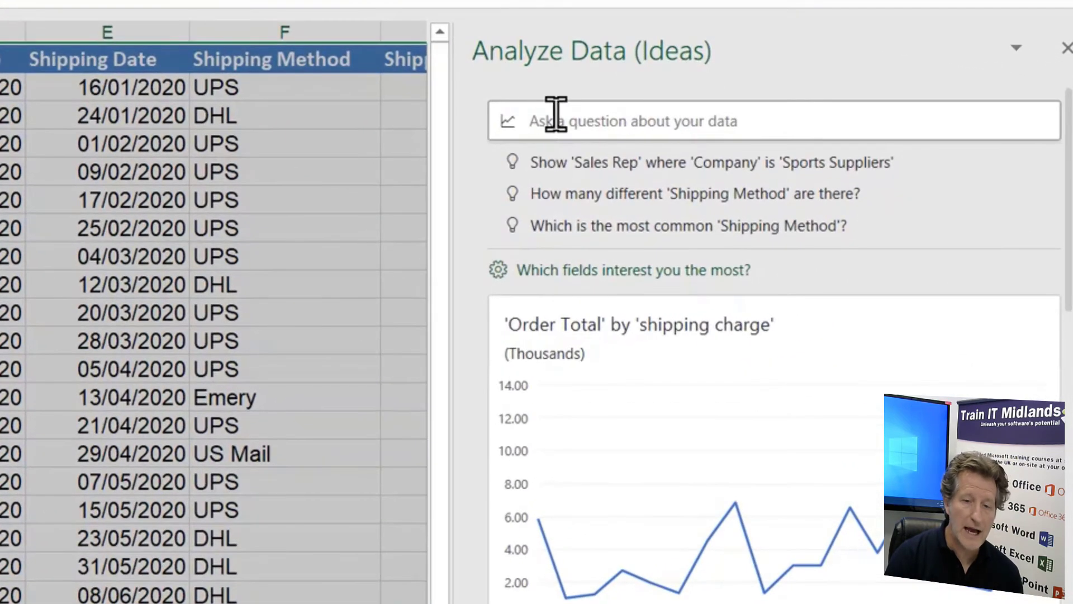
click(556, 116)
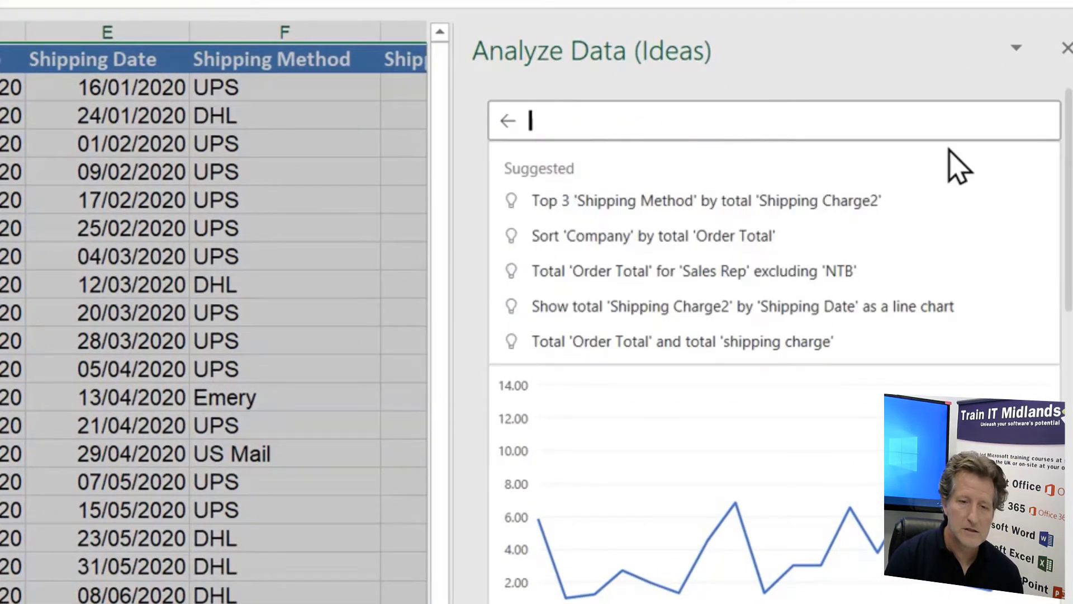
text(top 5)
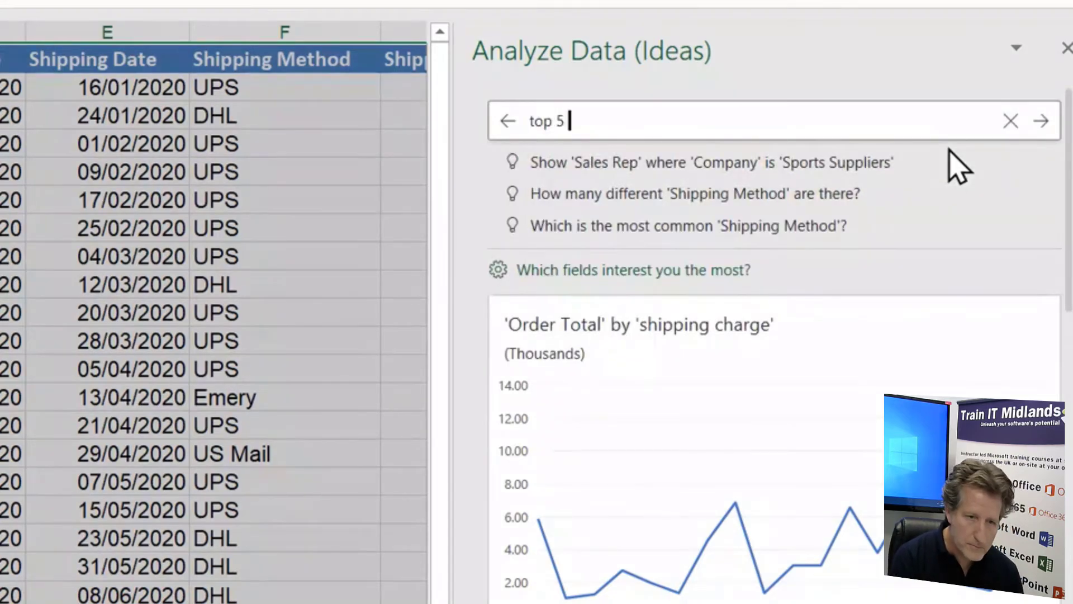
text( orders)
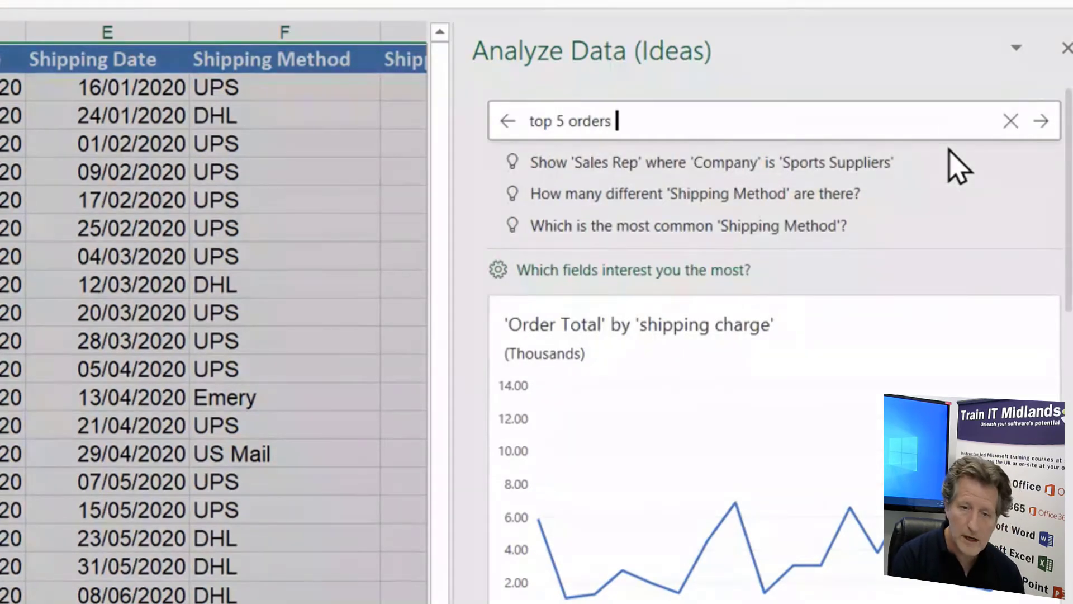
text( by sales )
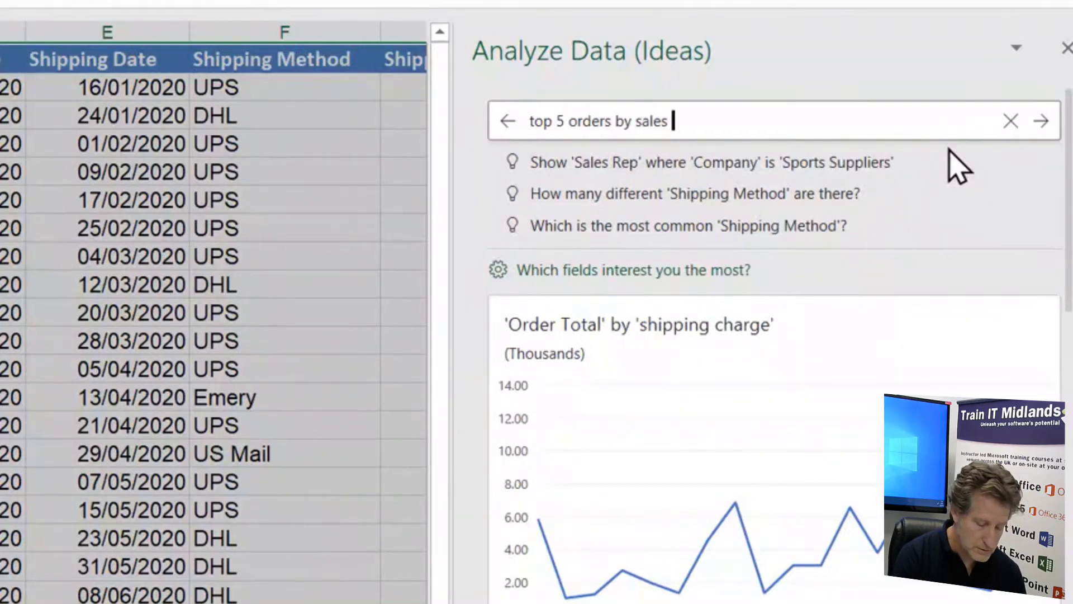
text(rep)
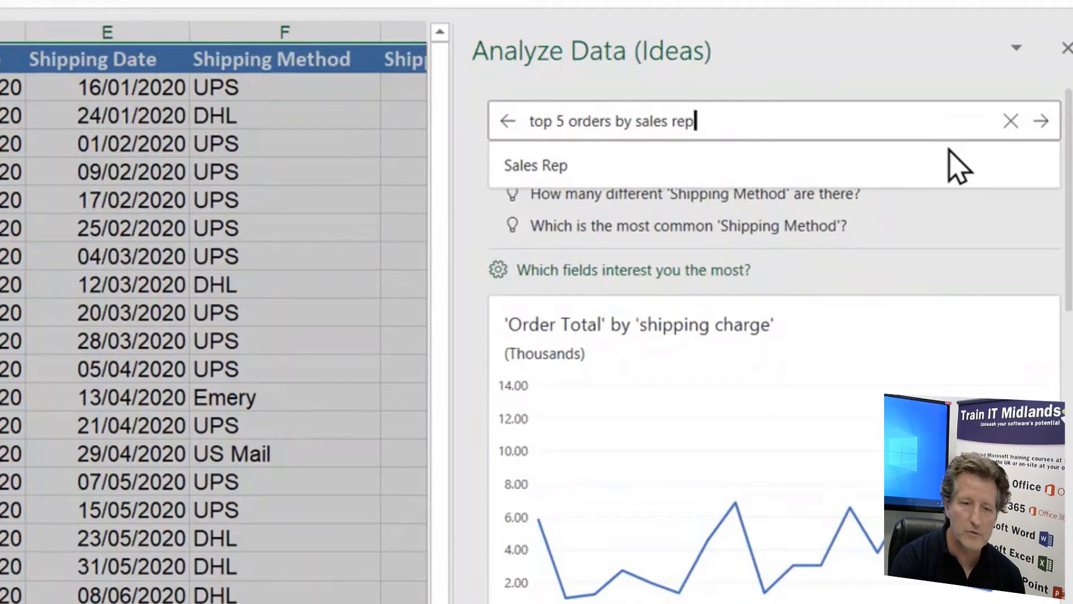
key(Return)
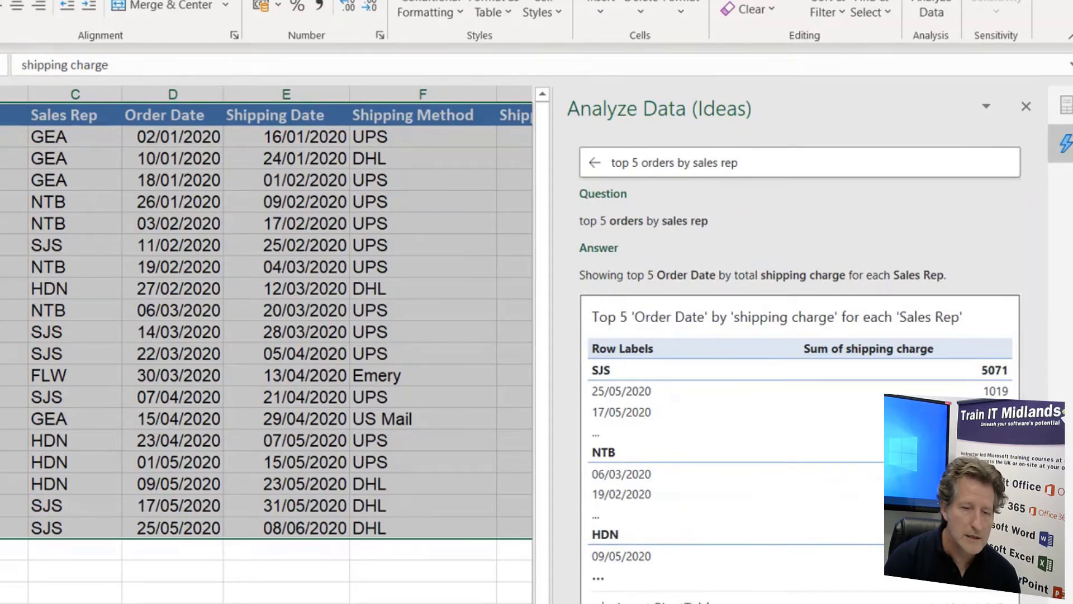
Check the Order Total column heading and reword the Analyze Data question to "top 5 order total by sales rep"
scroll(348, 304, right, 5)
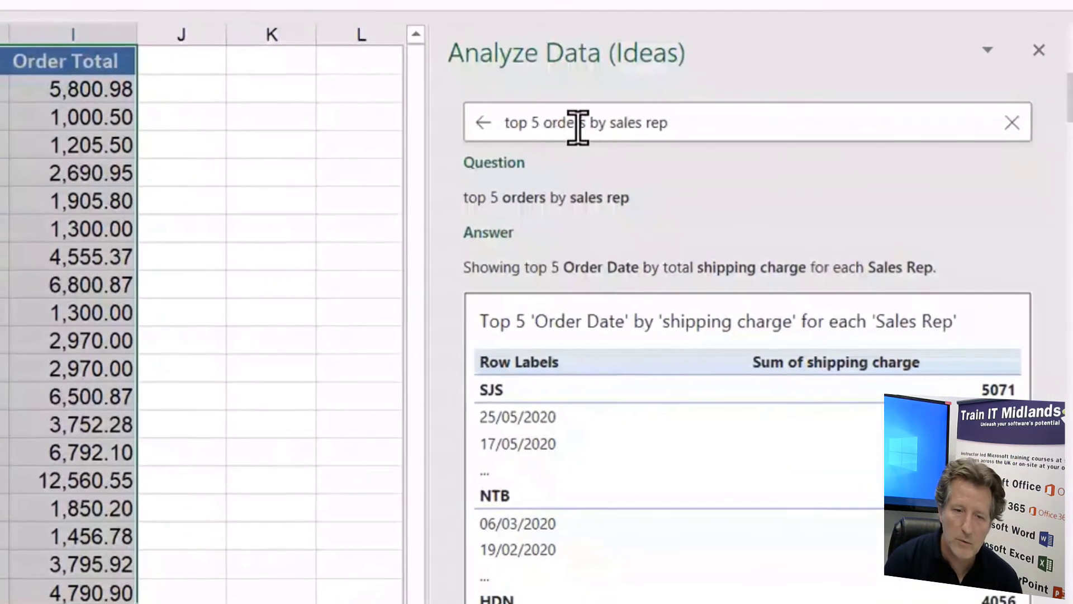
click(675, 163)
key(BackSpace)
text(total)
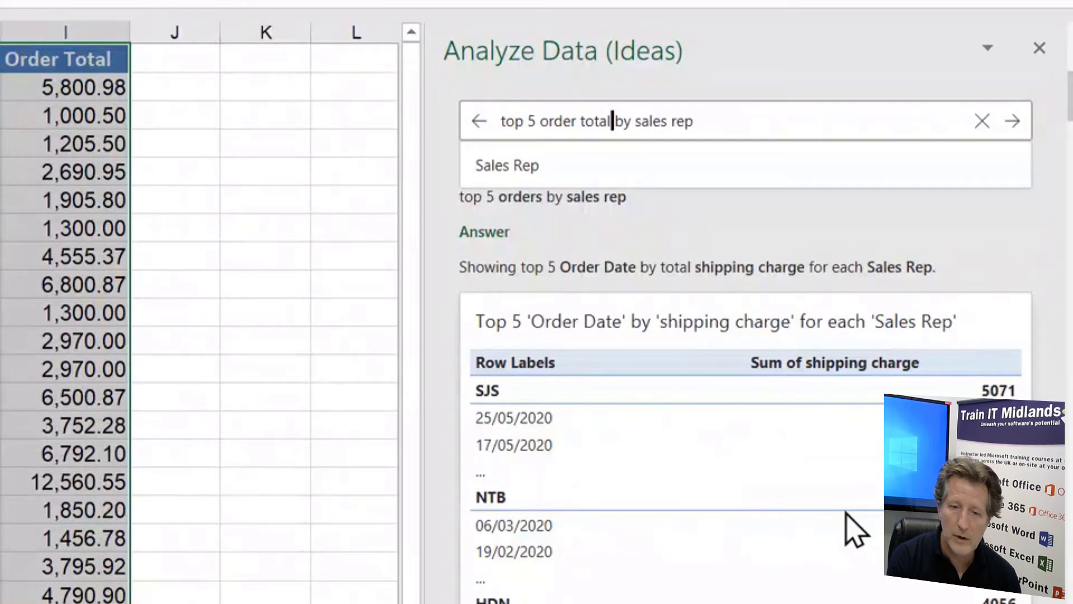
key(Return)
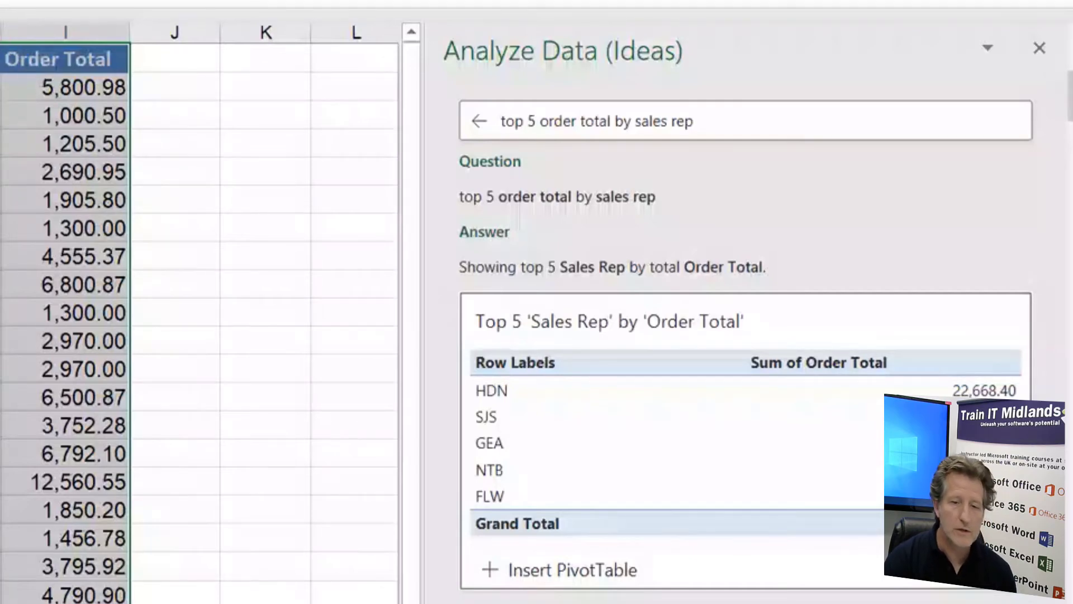
Insert the suggested PivotTable of the top 5 sales reps by order total and inspect the SJS and HDN totals
click(575, 573)
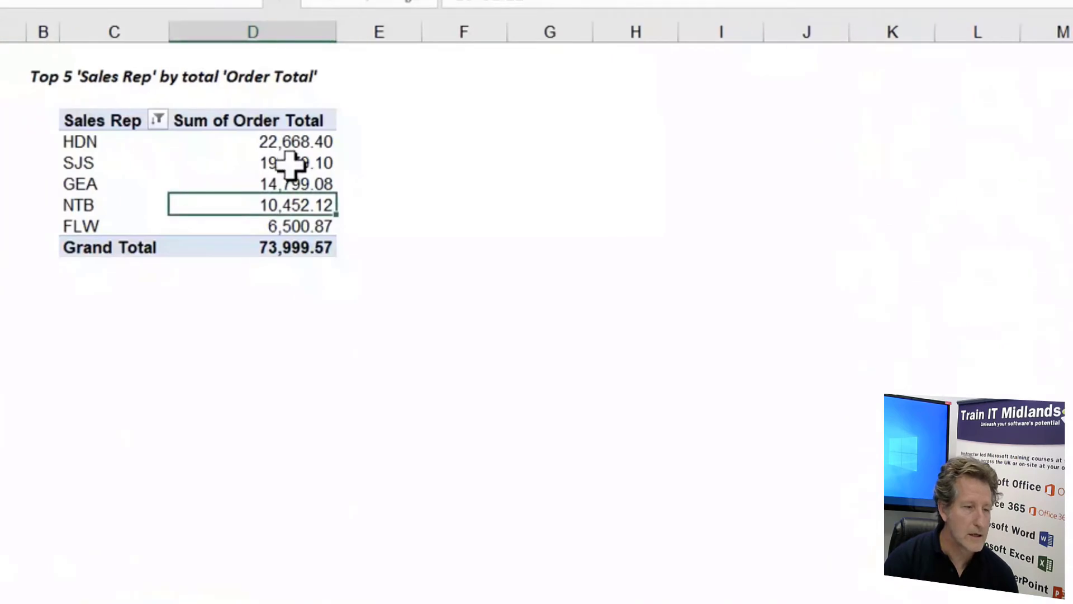
click(298, 163)
click(294, 140)
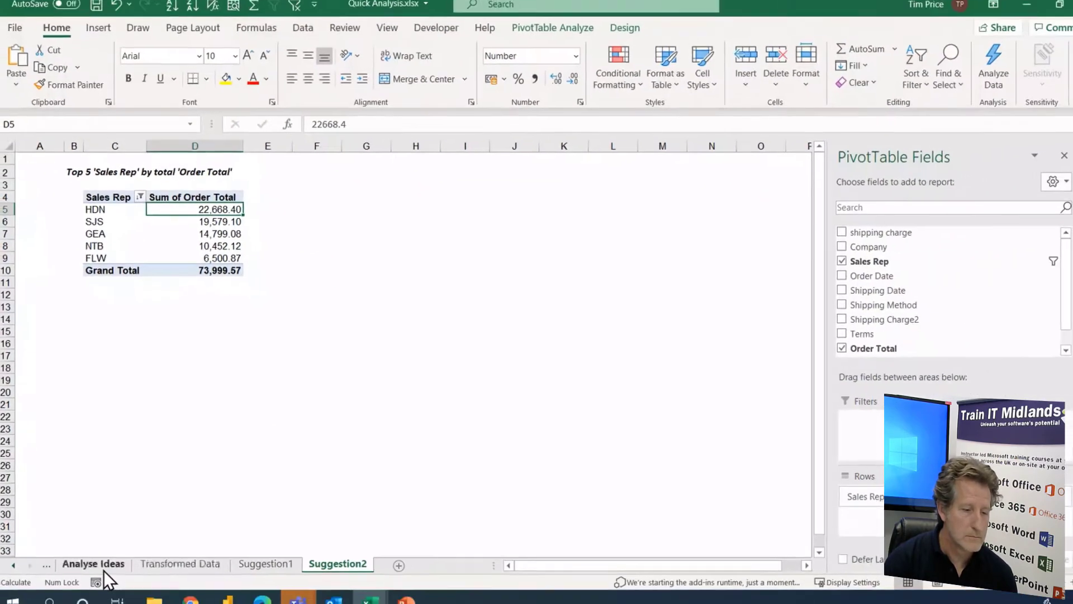
Return to the Analyse Ideas sheet and replace the Analyze Data question with "order total by sales rep excluding FLW"
click(99, 564)
click(861, 192)
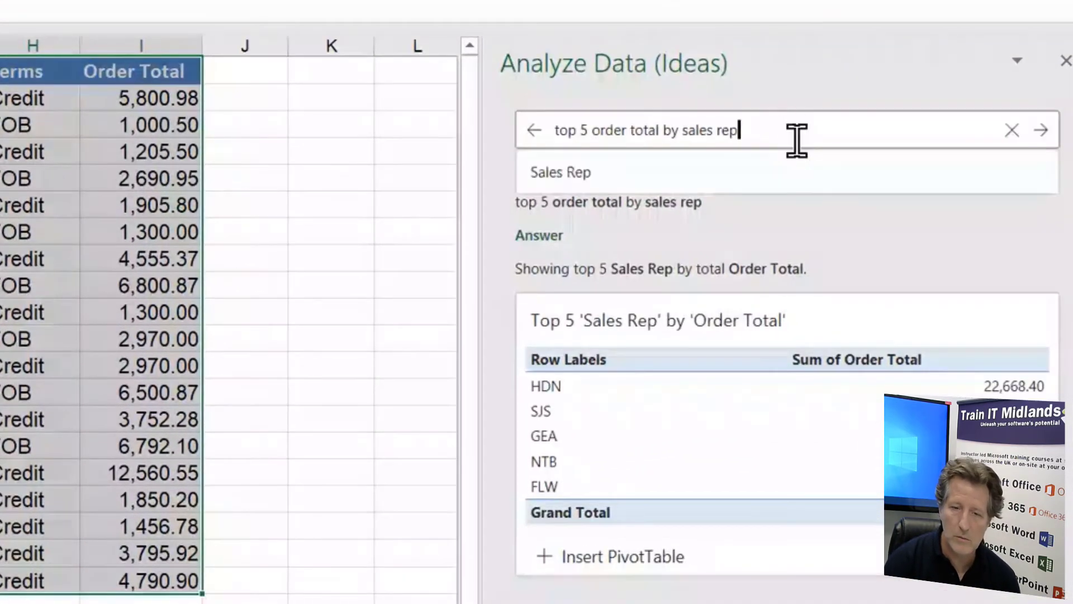
key(BackSpace)
key(BackSpace)
key(BackSpace)
key(BackSpace)
key(BackSpace)
key(BackSpace)
key(BackSpace)
key(BackSpace)
key(BackSpace)
key(BackSpace)
key(BackSpace)
key(BackSpace)
key(BackSpace)
key(BackSpace)
key(BackSpace)
key(BackSpace)
key(BackSpace)
key(BackSpace)
key(BackSpace)
key(BackSpace)
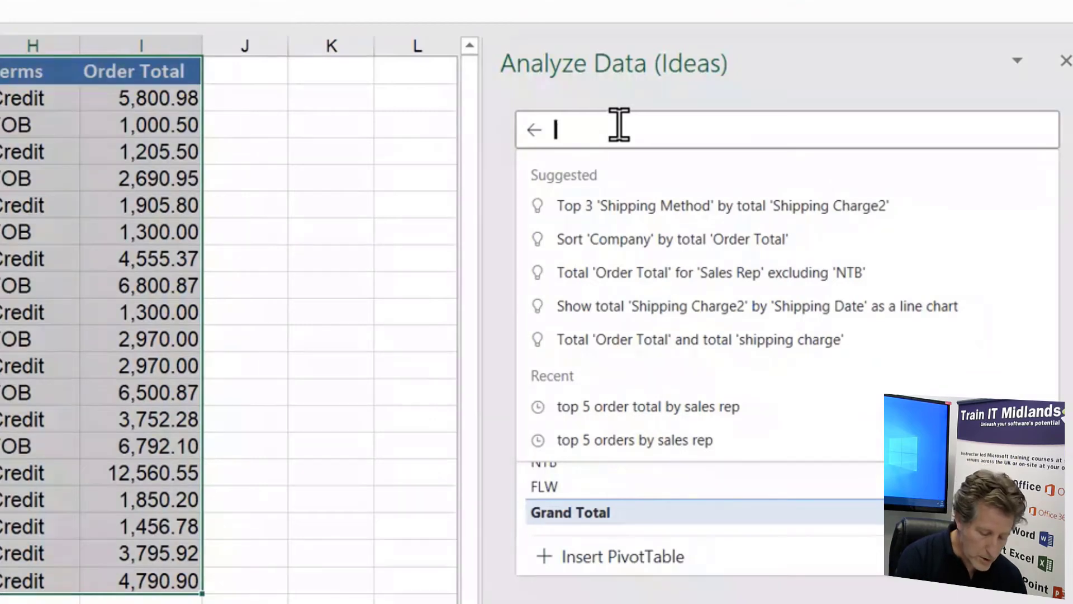
text(or)
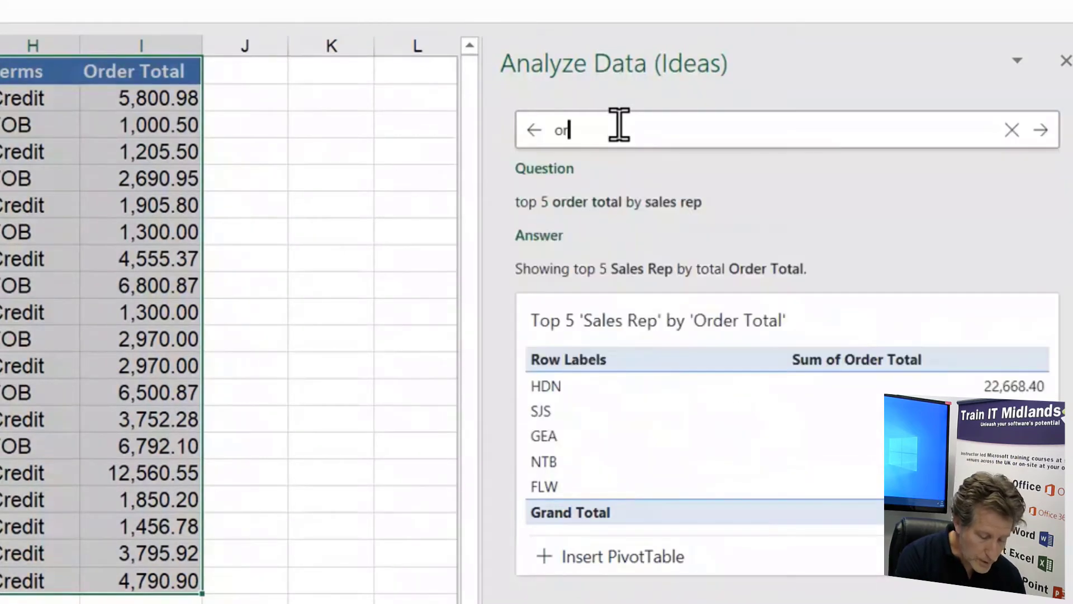
text(der to)
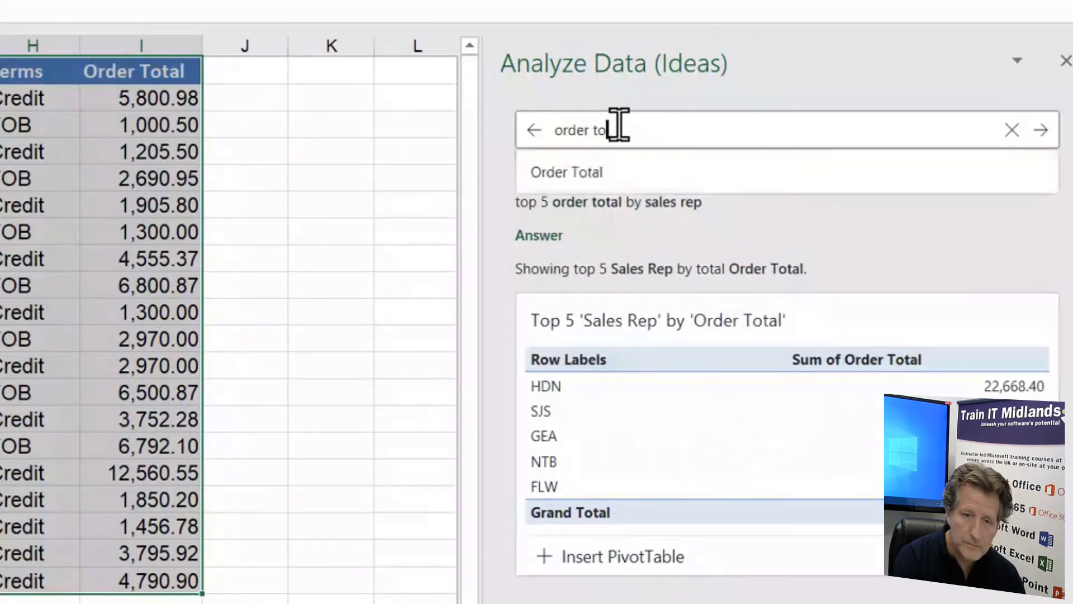
text(tal by sal)
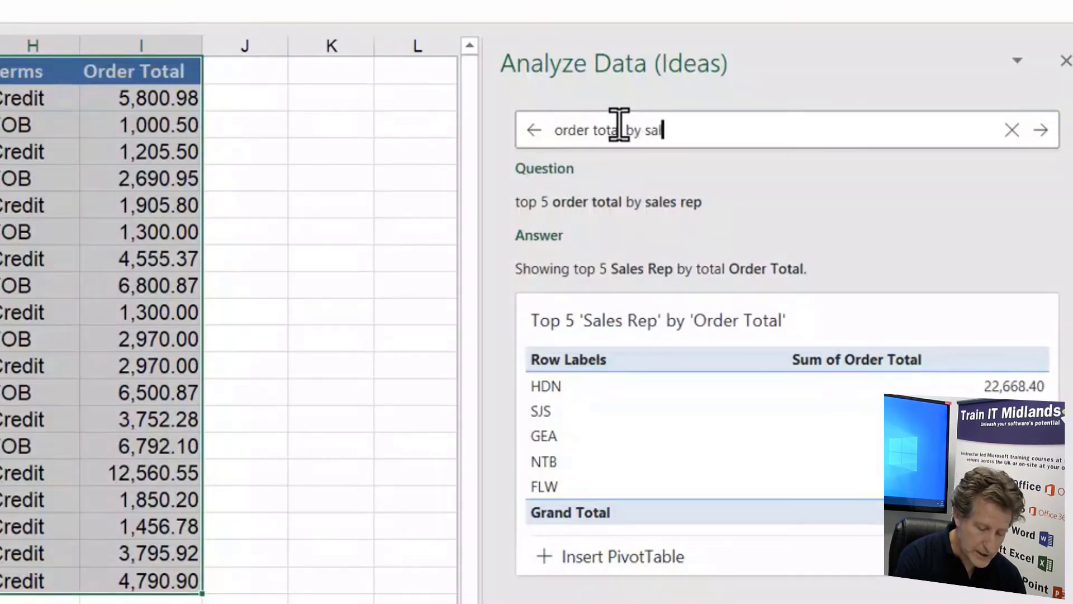
text(es rep)
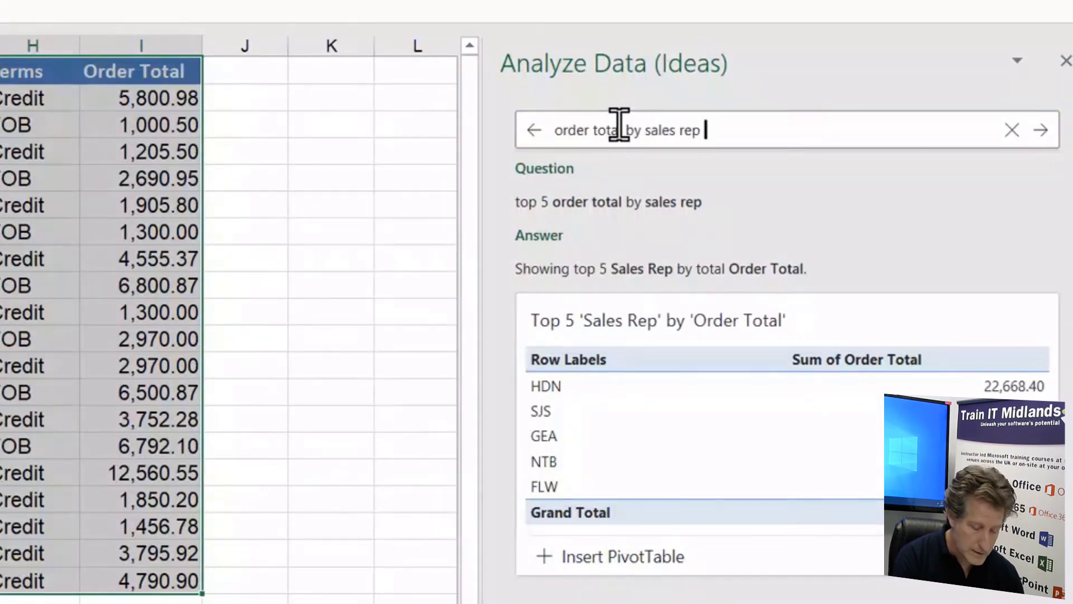
text( excluding FLW)
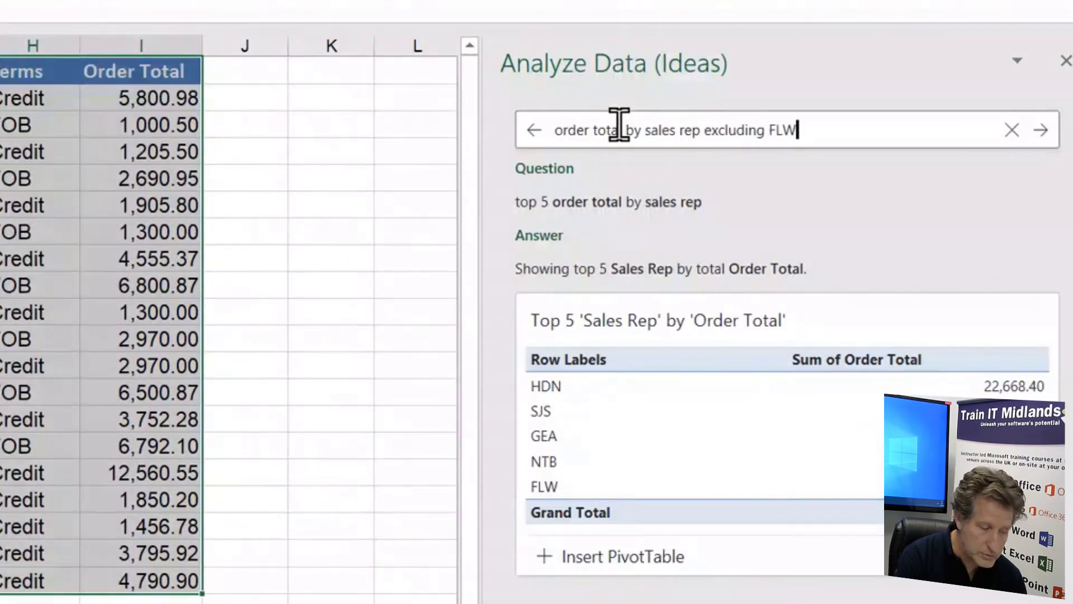
key(Return)
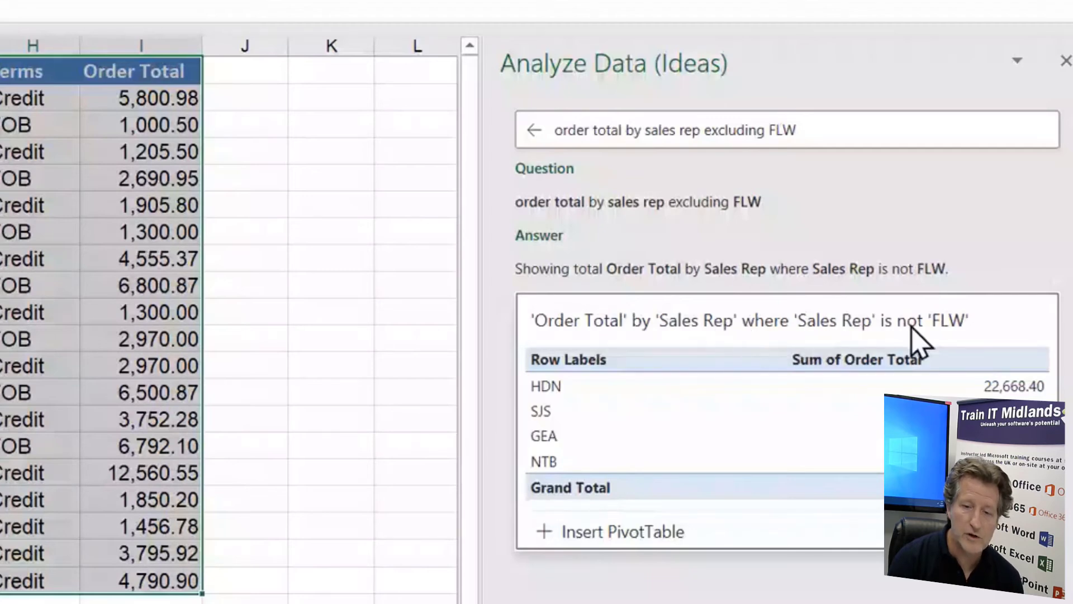
Insert the suggested PivotTable of order totals by sales rep excluding FLW and inspect the individual reps' totals
click(611, 534)
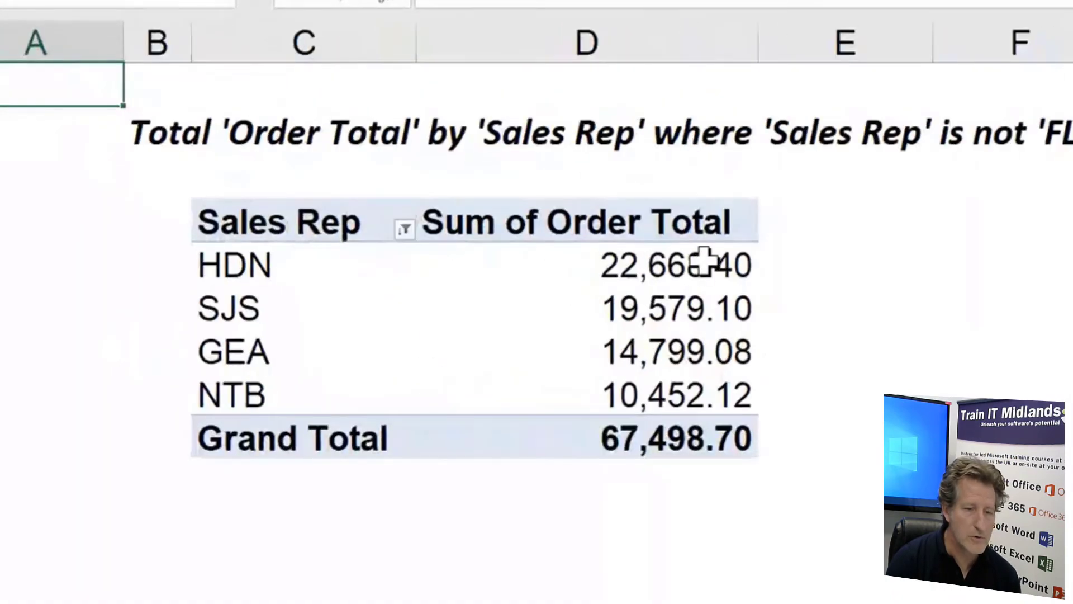
drag(702, 263, 693, 391)
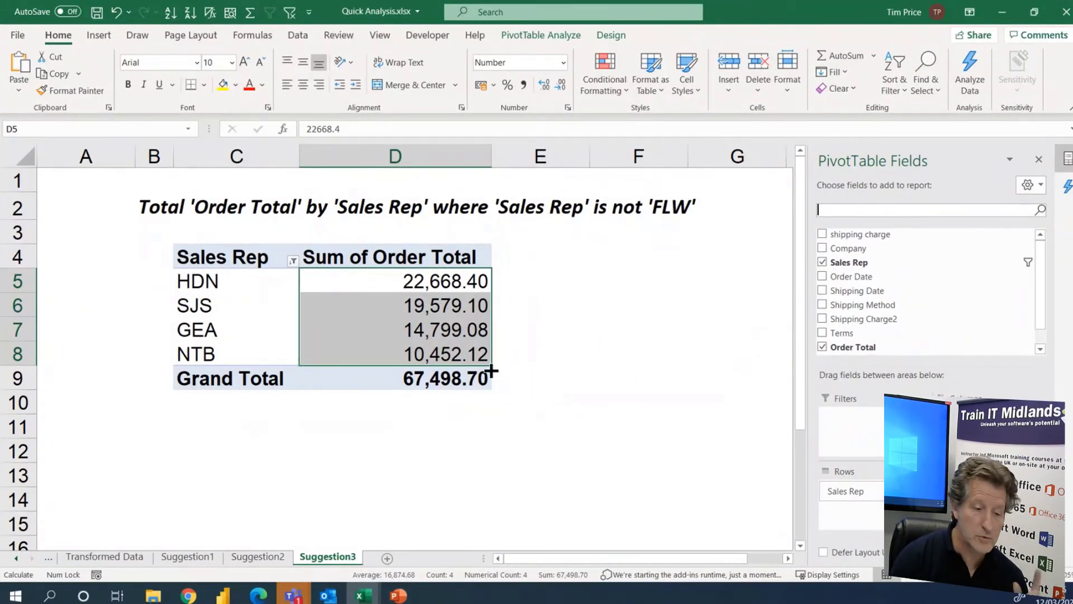
click(13, 559)
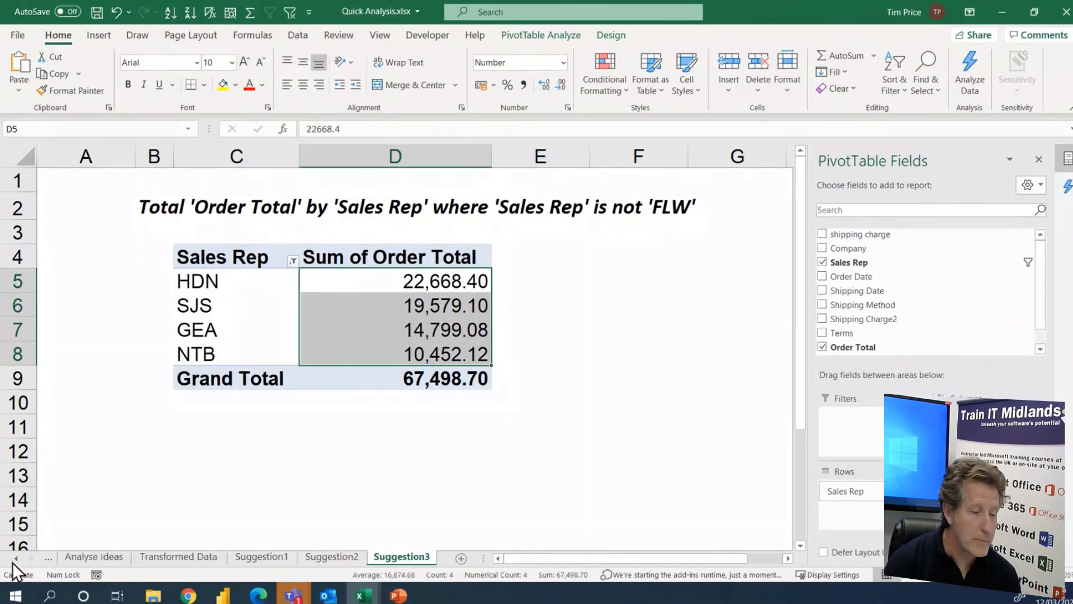
click(13, 559)
click(13, 559)
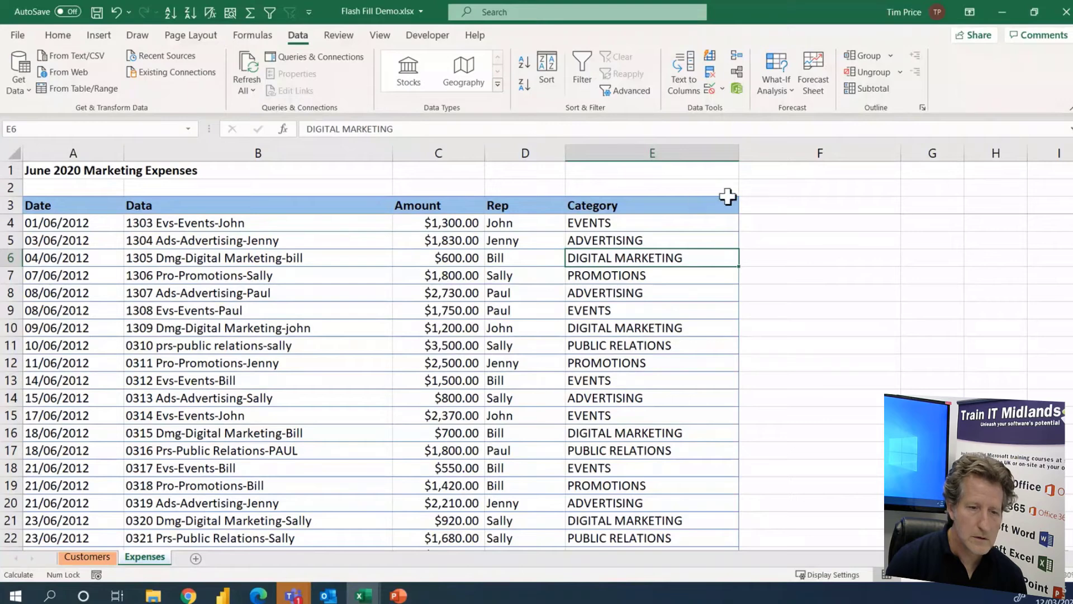
On the Expenses sheet of Flash Fill Demo.xlsx, autofit the Category column and enter the heading "Comment" in F3
double_click(739, 154)
click(723, 211)
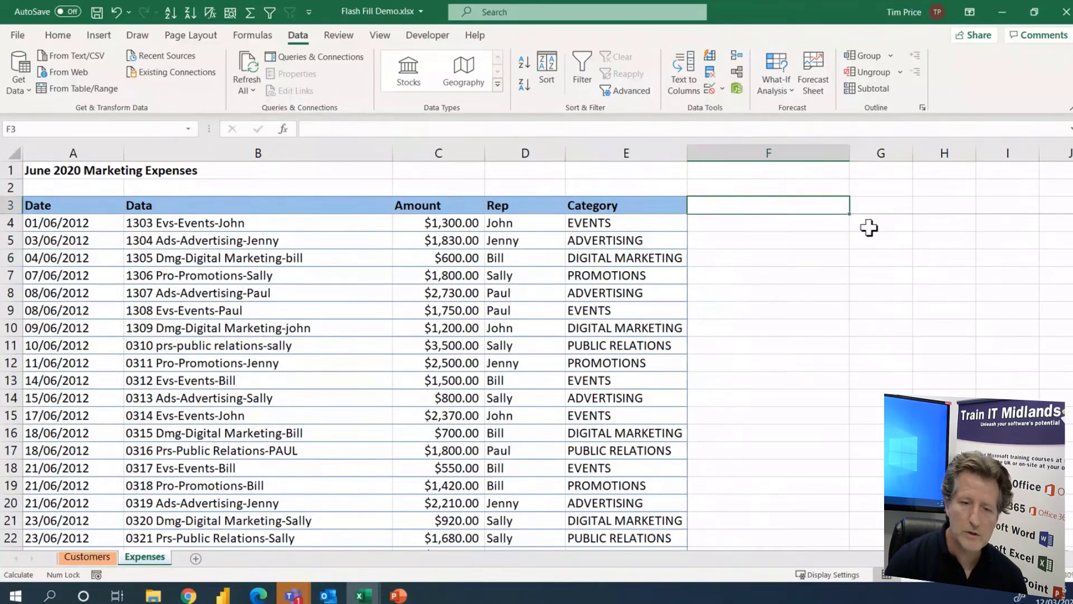
text(Cooment)
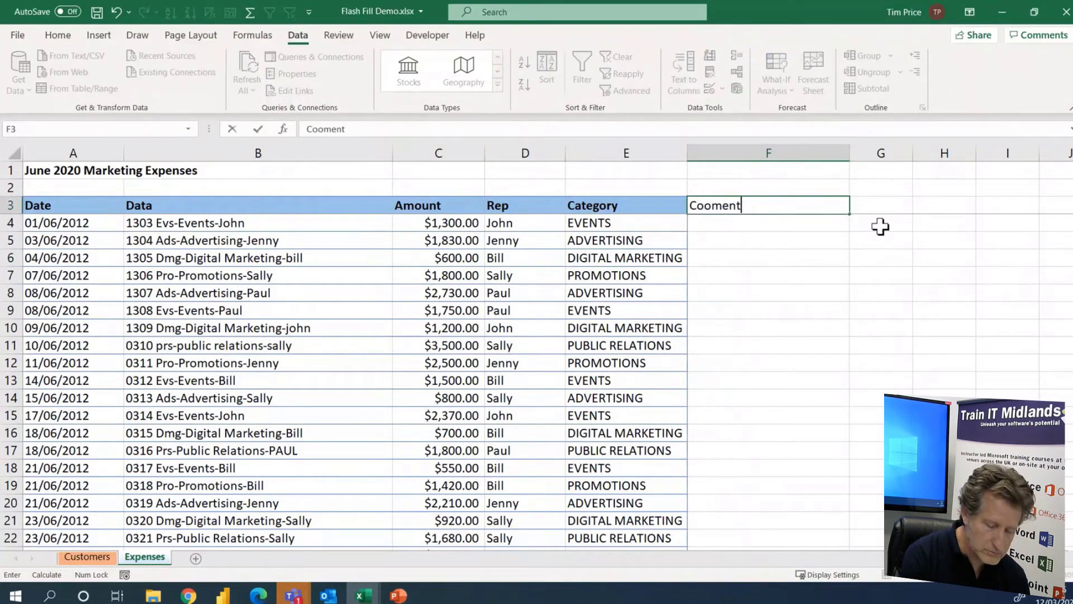
key(BackSpace)
key(BackSpace)
key(BackSpace)
key(BackSpace)
key(BackSpace)
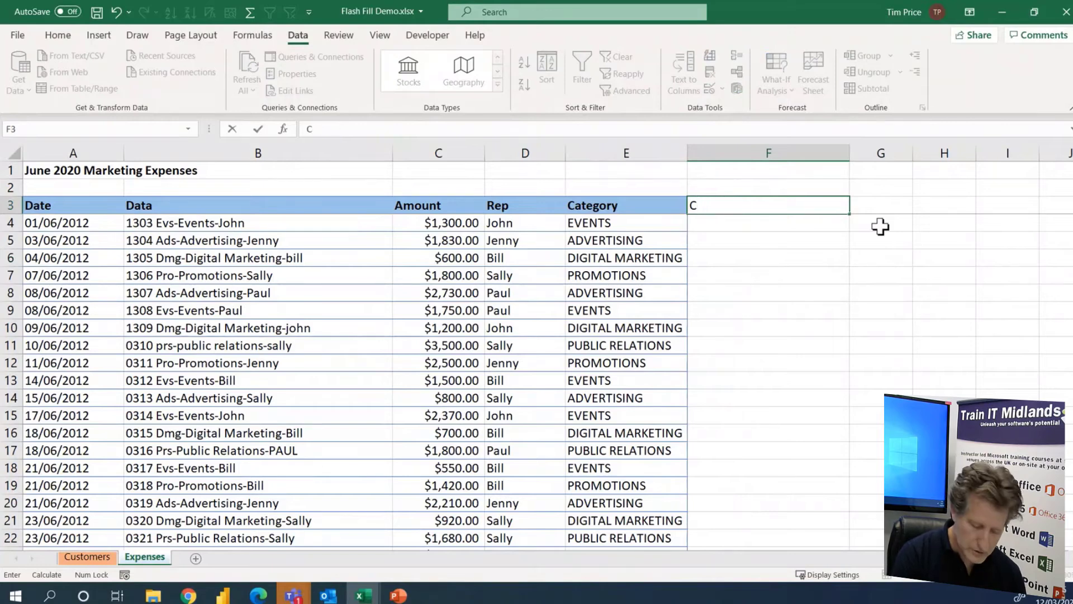
text(omment)
key(Return)
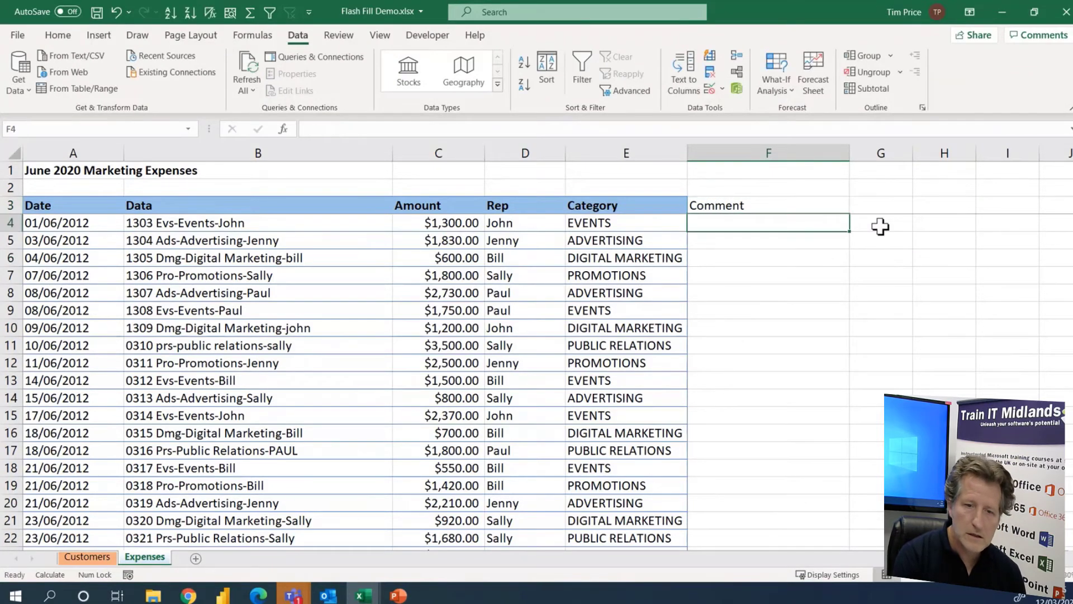
Copy the Category heading's formatting onto the Comment heading with Format Painter and widen column F
click(634, 205)
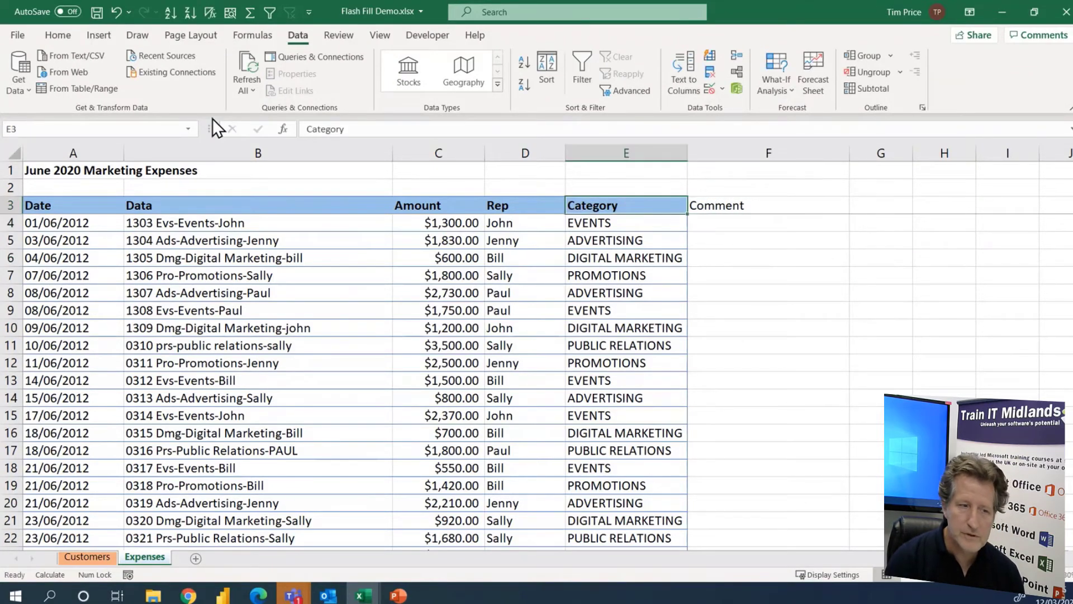
click(57, 35)
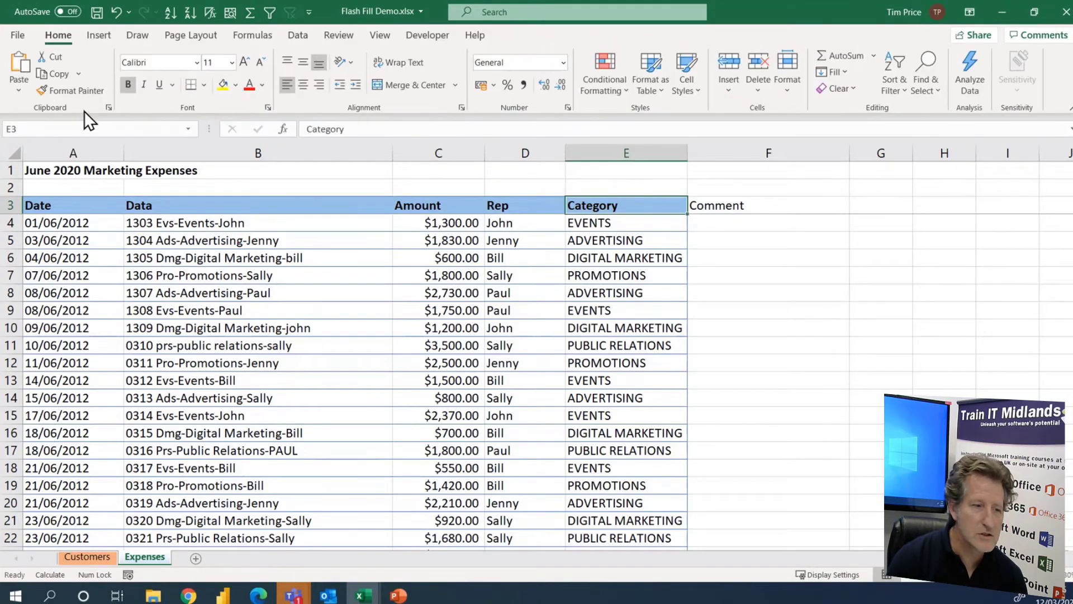
click(76, 89)
click(713, 206)
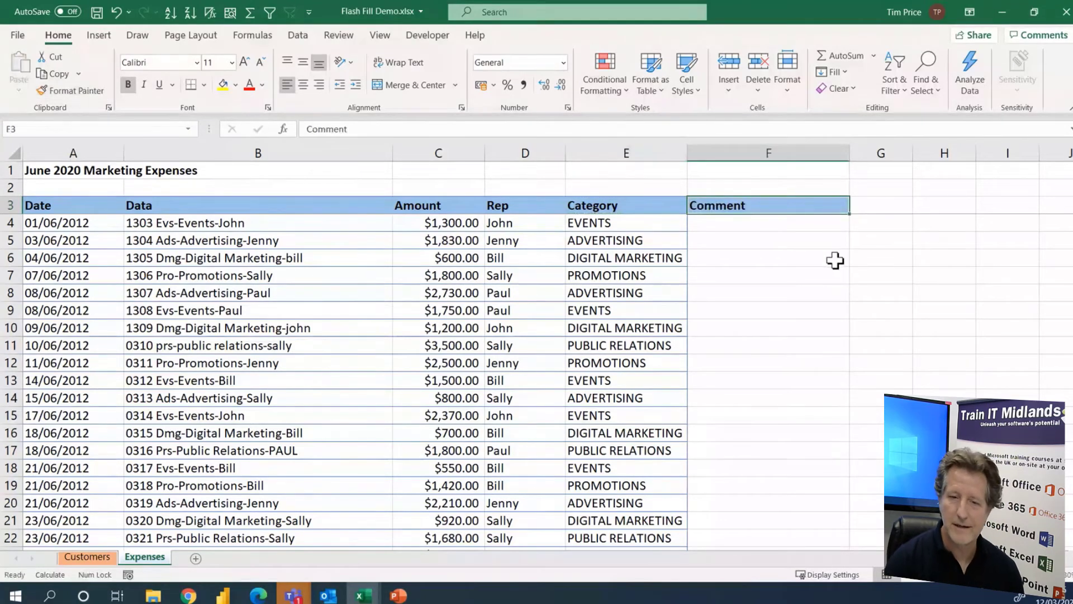
drag(852, 153, 926, 158)
Enter the first sample comment in F4: the rep's first name followed by "in the Events Team had £1,300 expenses"
click(736, 224)
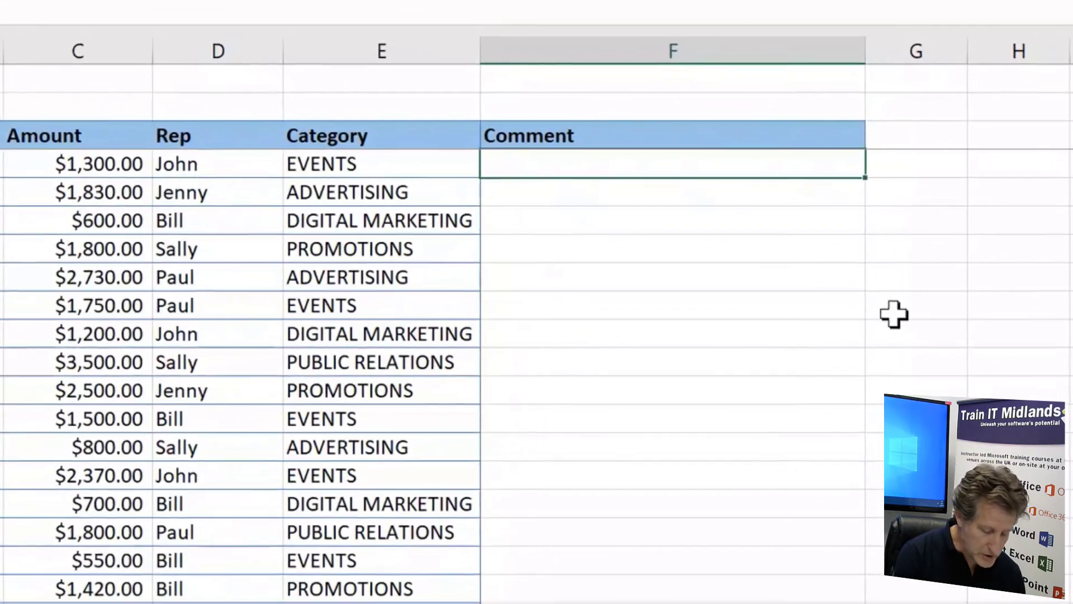
text(John)
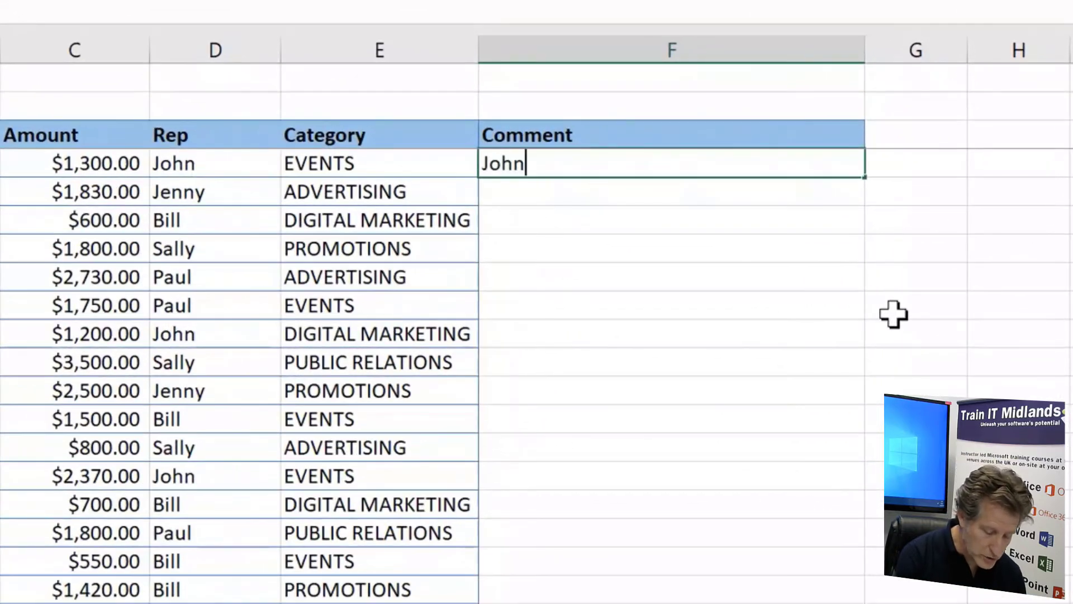
text( in the)
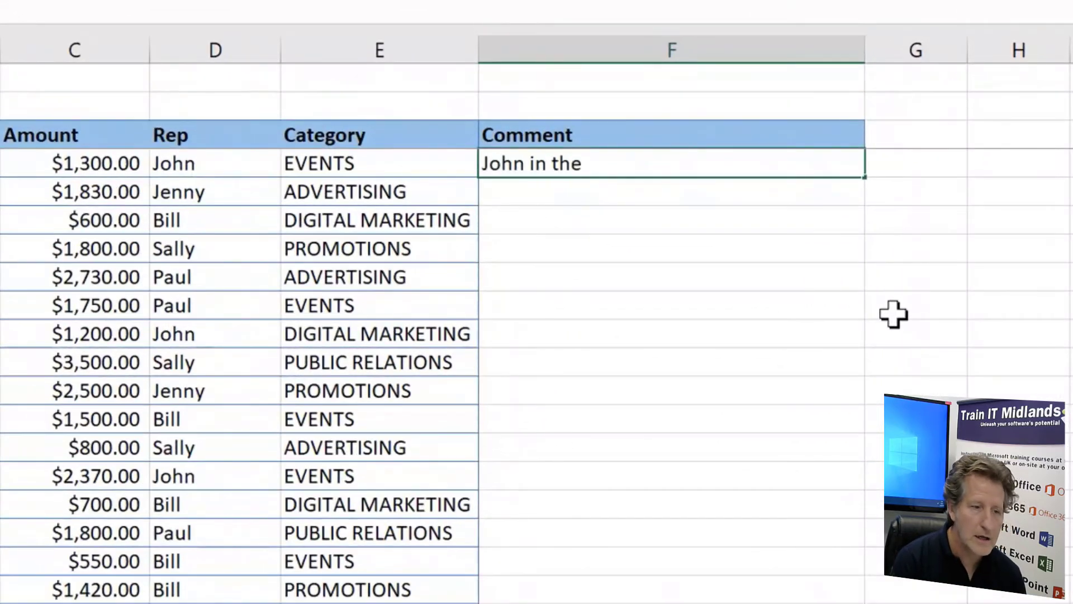
text( Even)
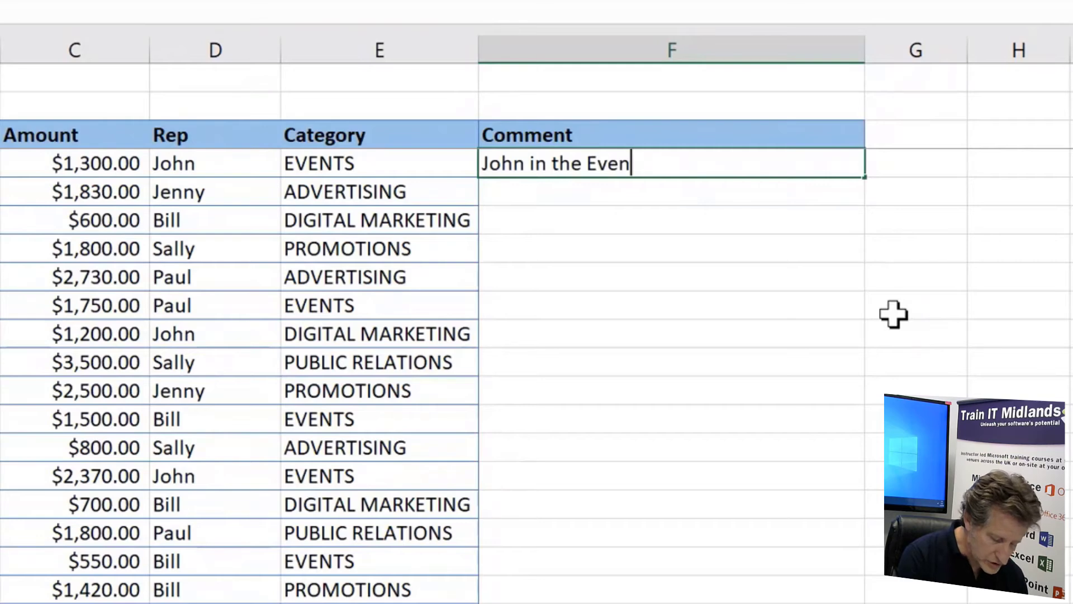
text(ts Team)
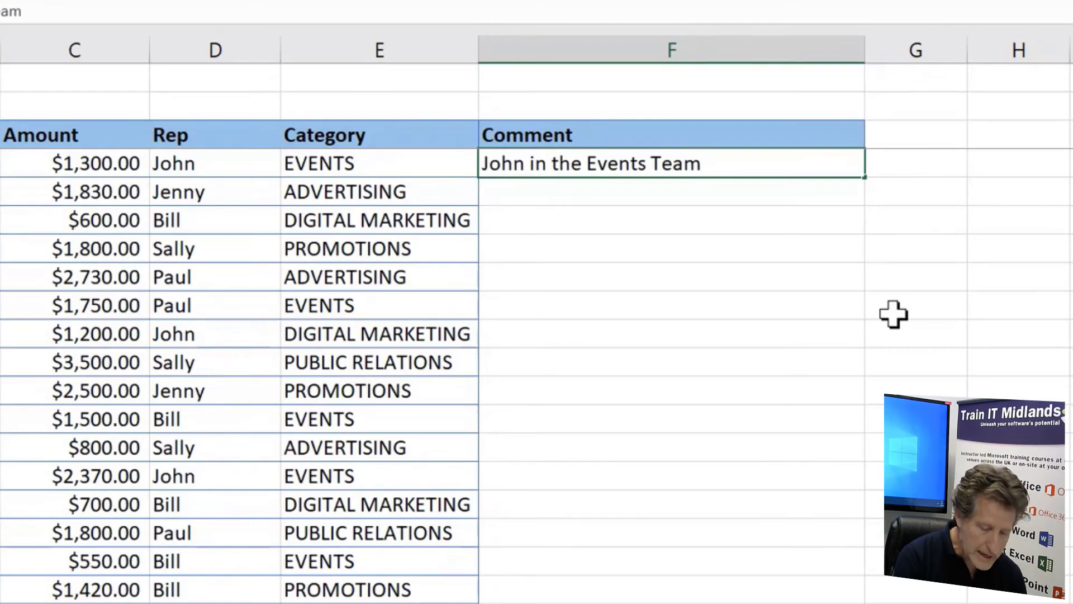
text( had)
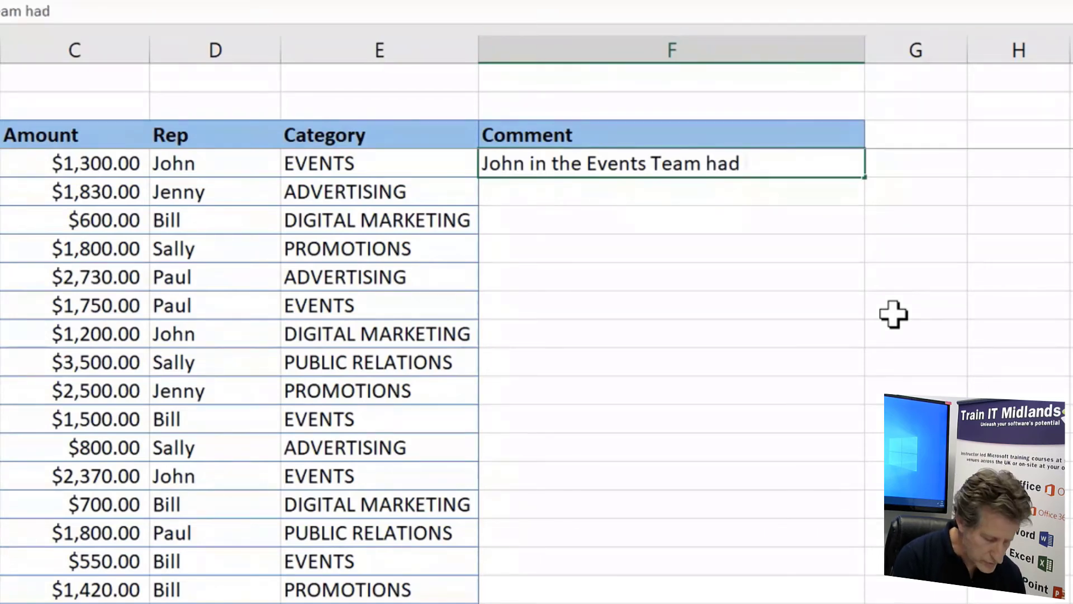
text( £)
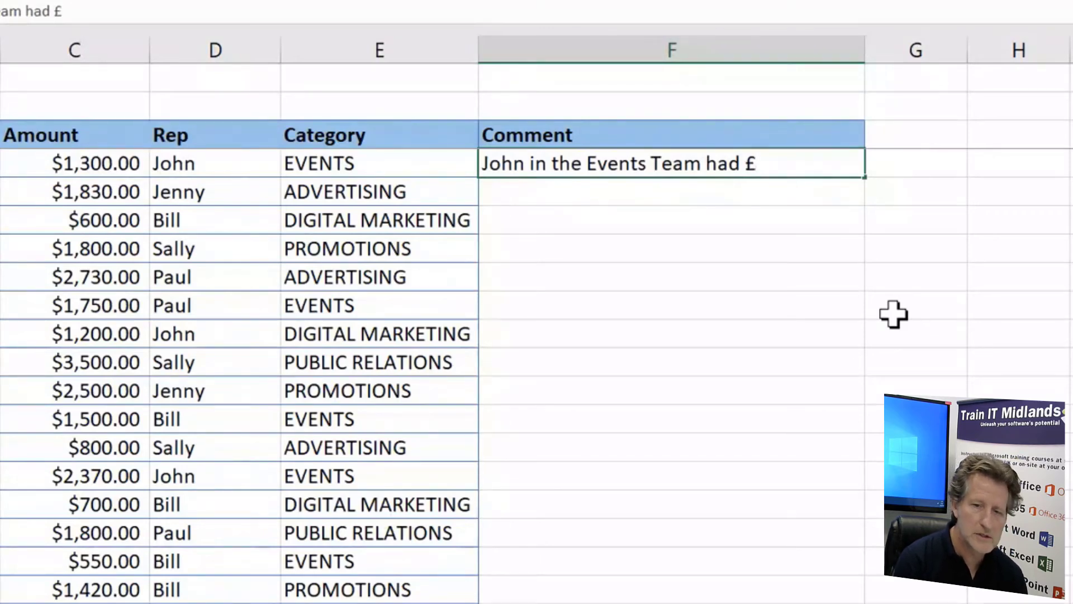
text(1,300)
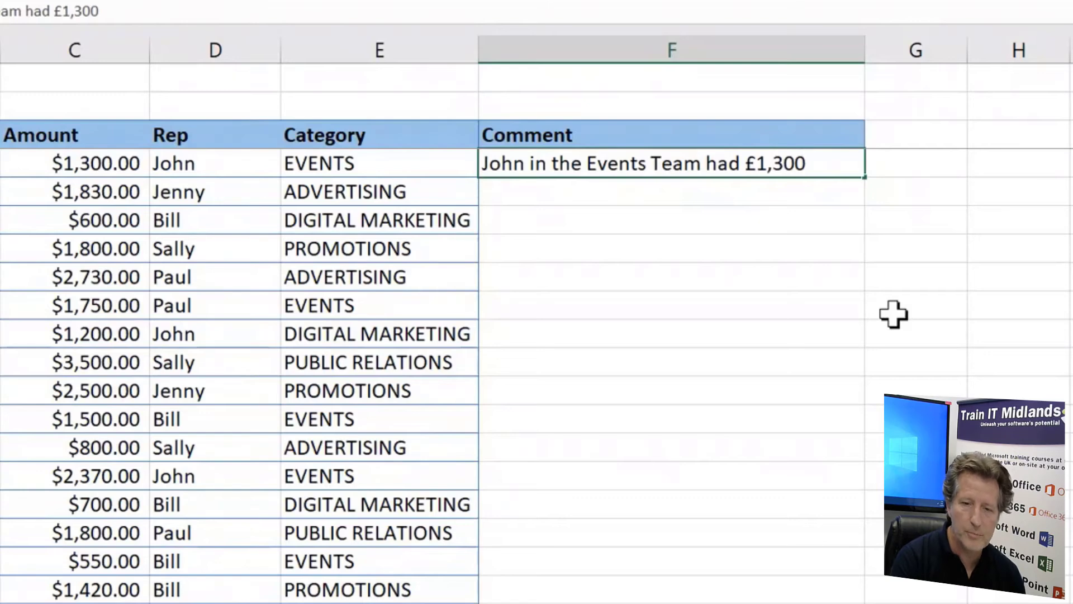
text( expenses)
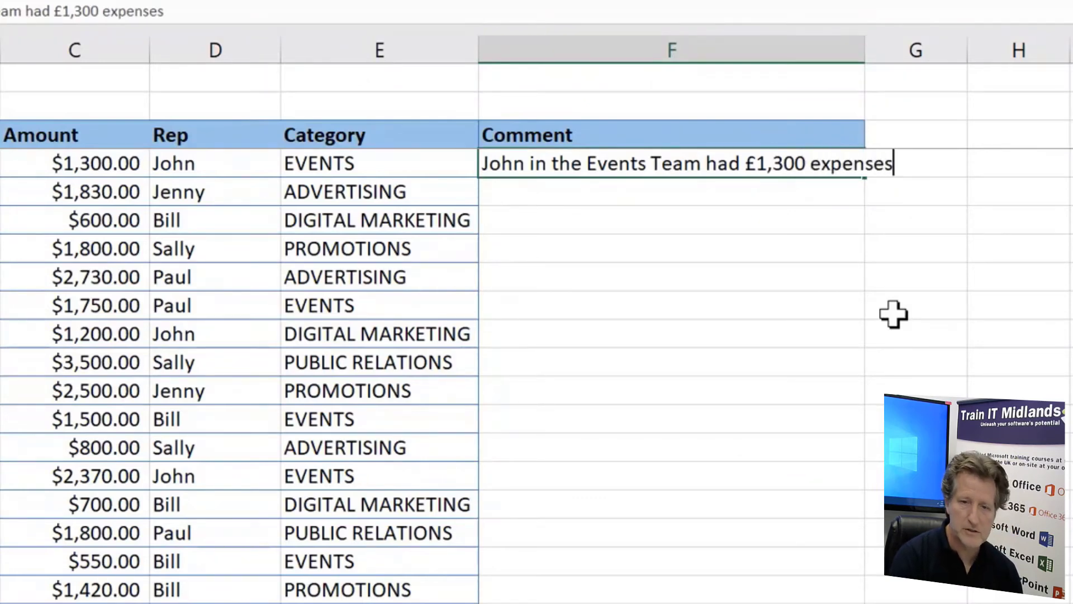
key(Return)
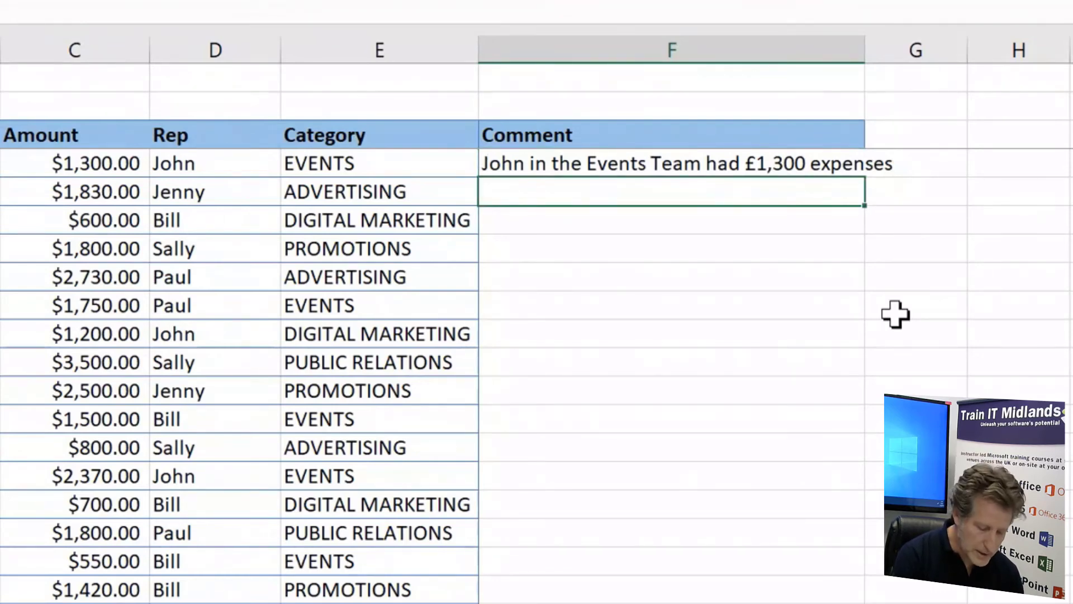
Start the second comment in F5 with the rep's name, accept the Flash Fill suggestions for the Comment column, and autofit column F
text(Je)
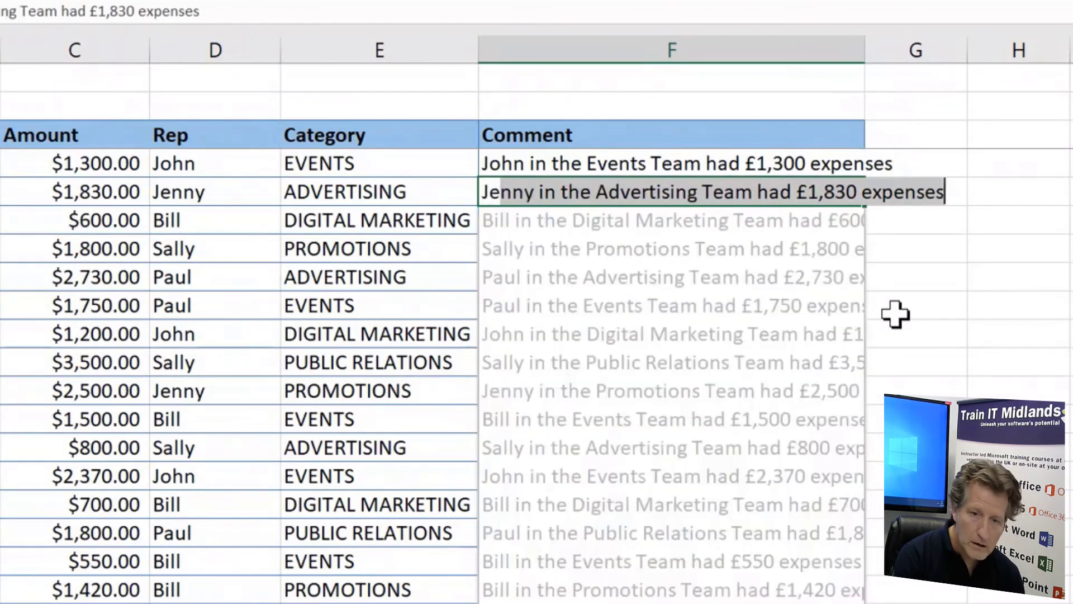
text(n)
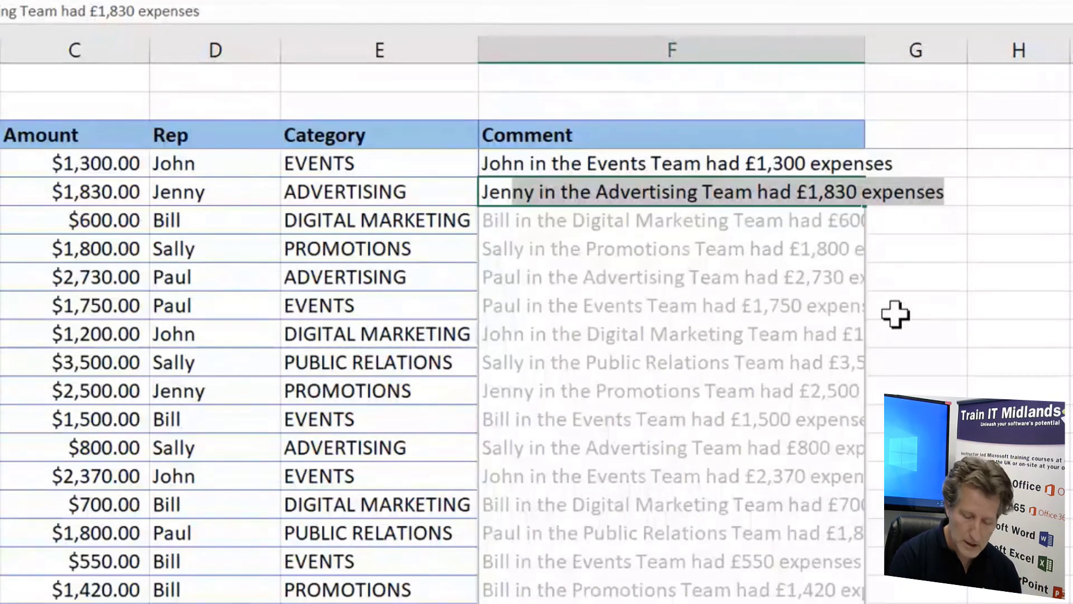
key(Return)
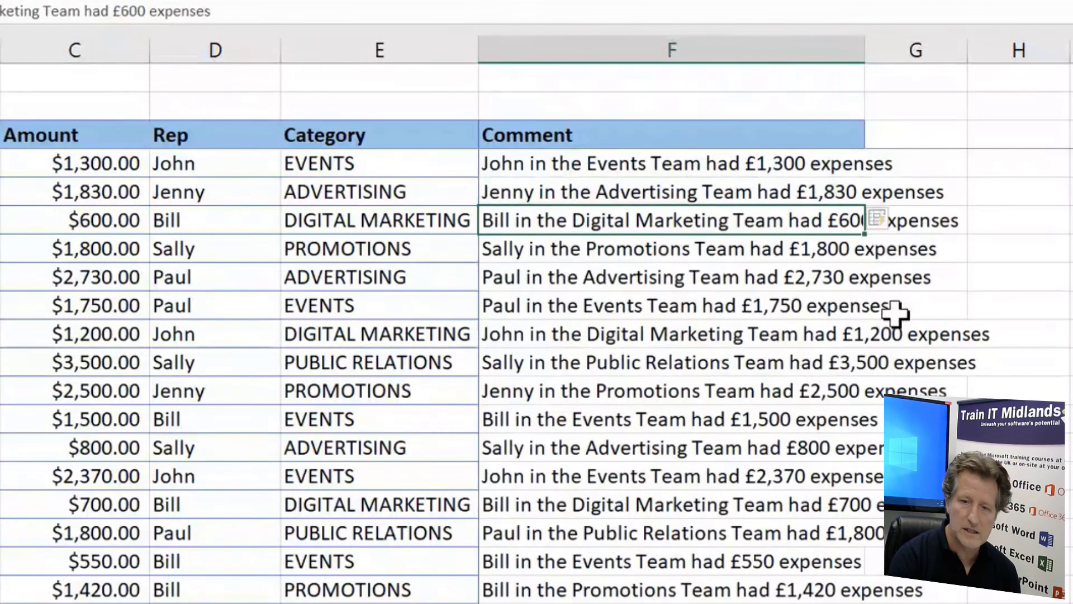
double_click(866, 49)
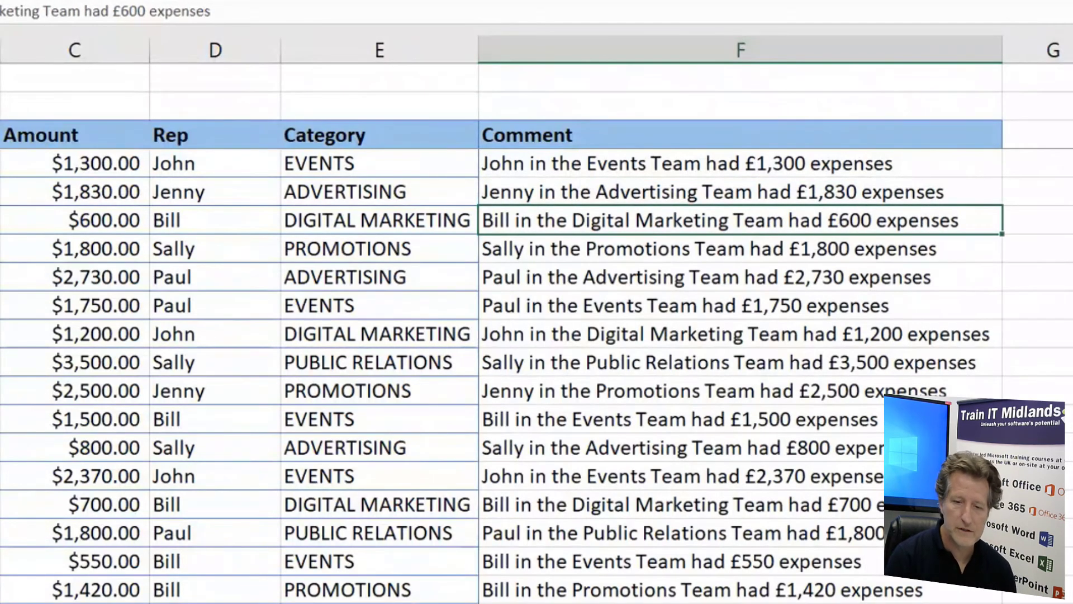